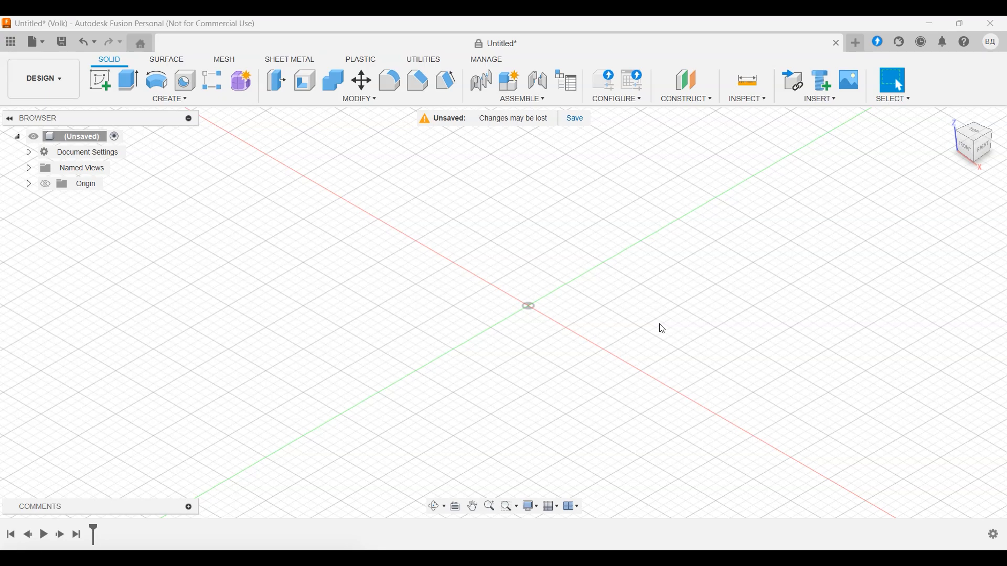
- Start a sketch on the horizontal XY plane and draw a square about 10 mm per side, up and left of the origin
left_click(105, 86)
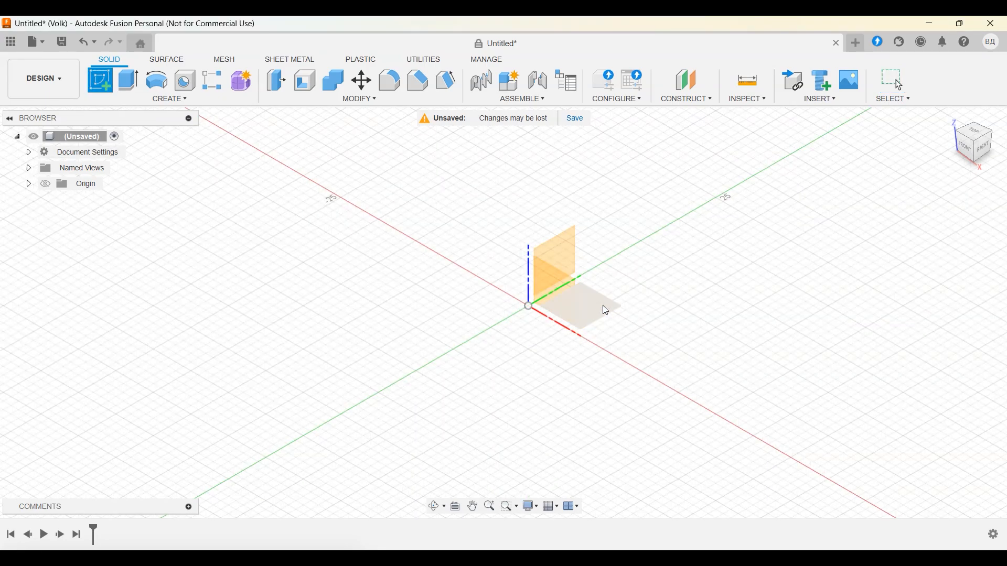
left_click(603, 305)
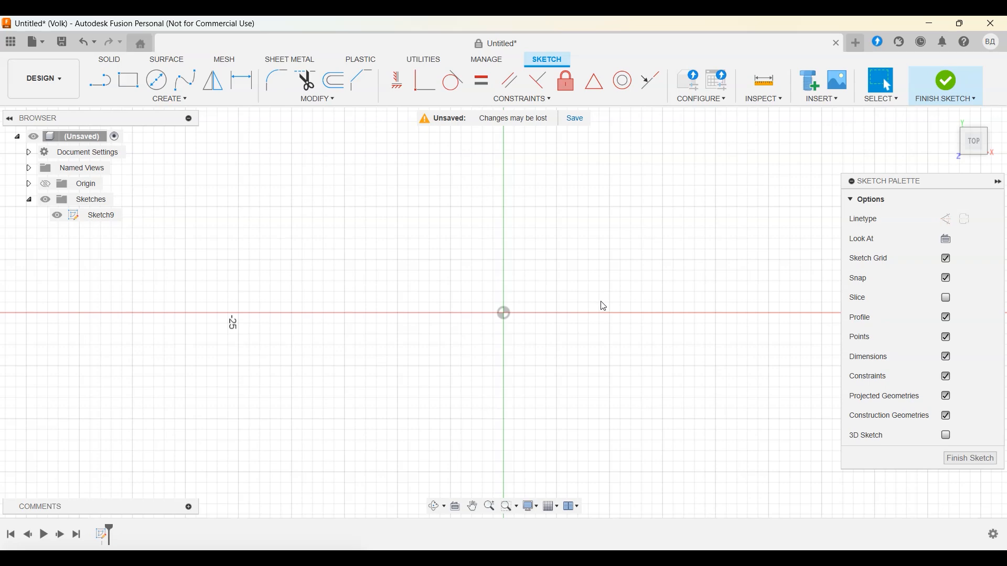
middle_click_drag(603, 306, 536, 318)
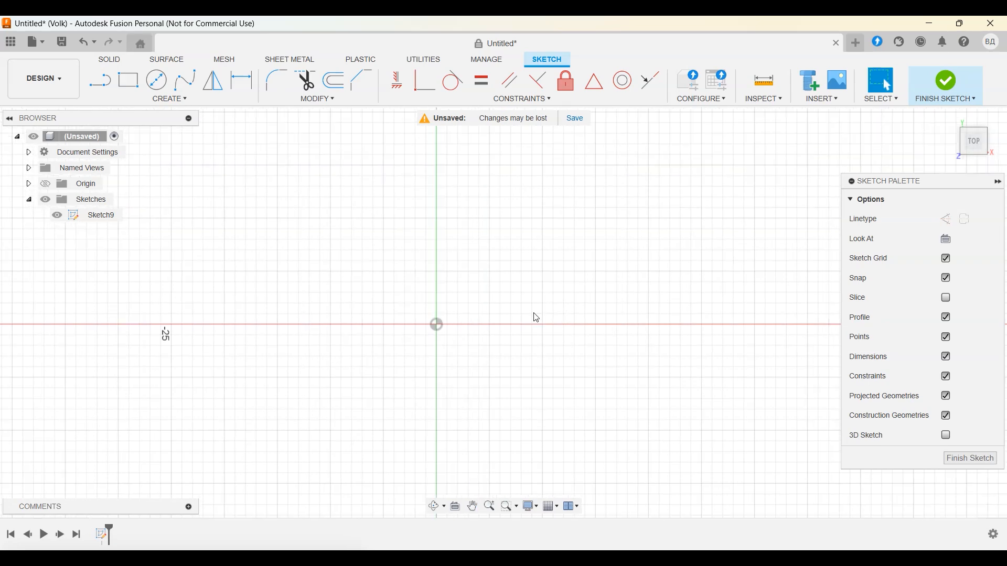
key("r")
scroll(533, 314, "down", 2)
left_click(301, 203)
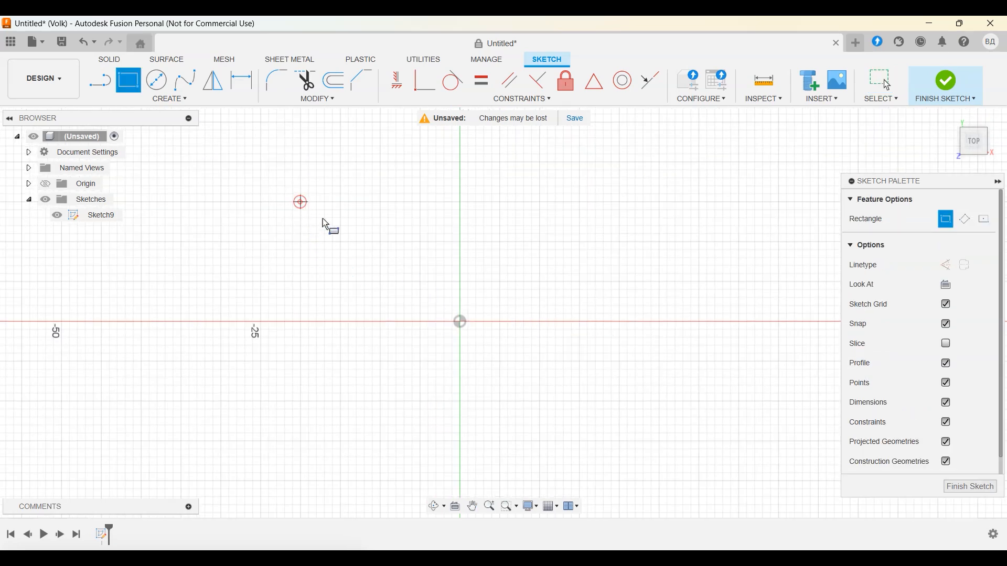
left_click(380, 282)
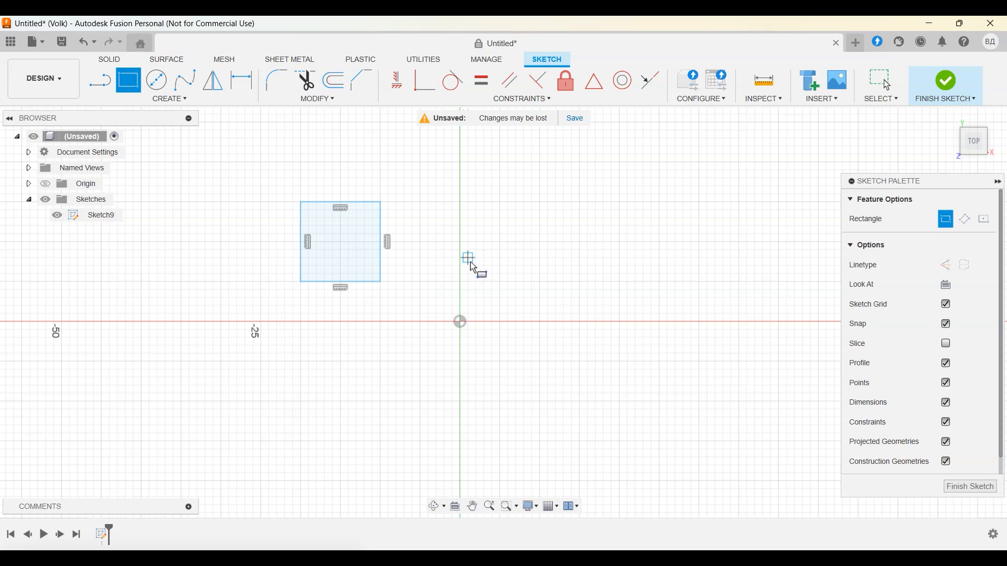
- Draw a circle about 10 mm in diameter below the square and one about 20 mm in diameter beside it
key("c")
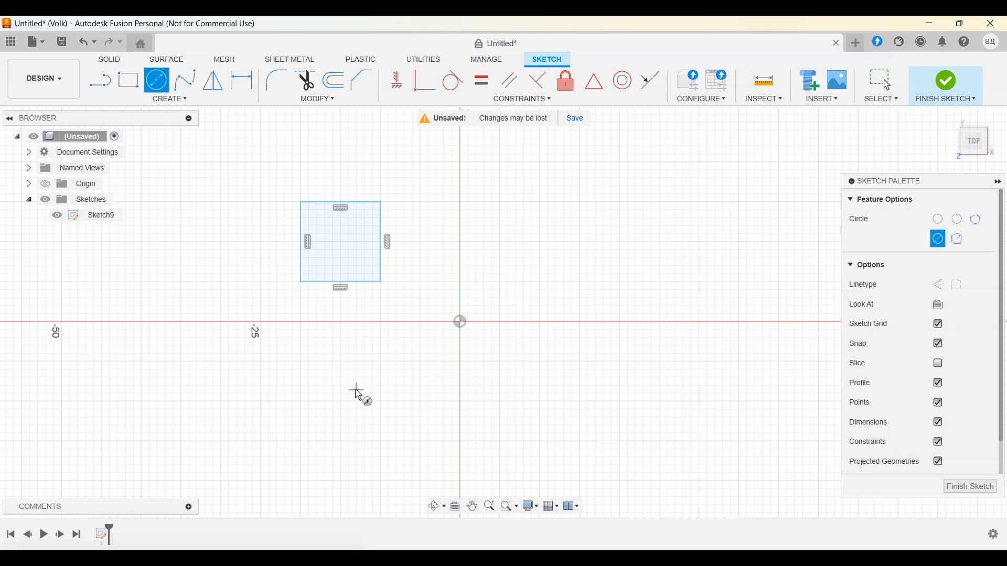
middle_click_drag(355, 395, 340, 344)
left_click(325, 351)
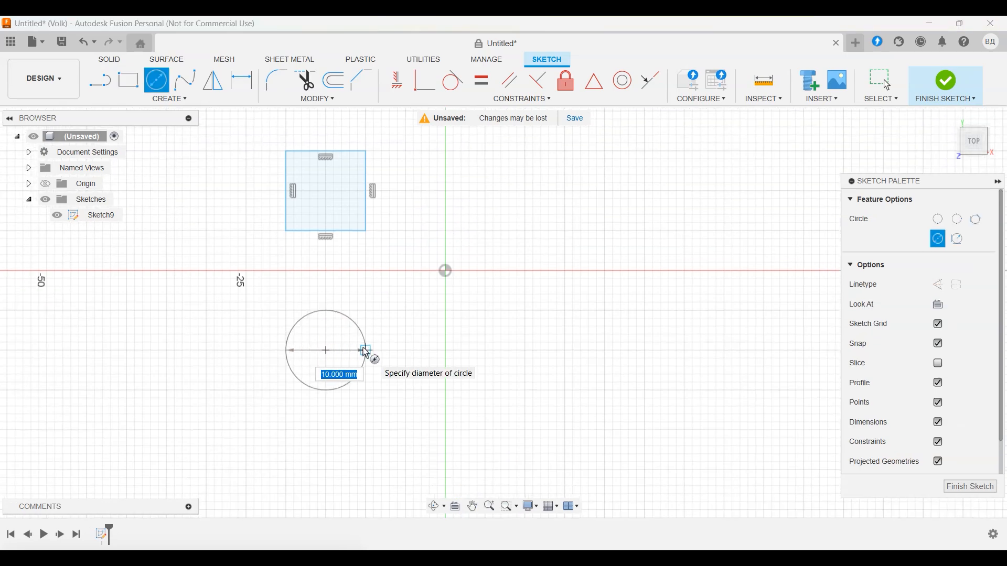
left_click(365, 351)
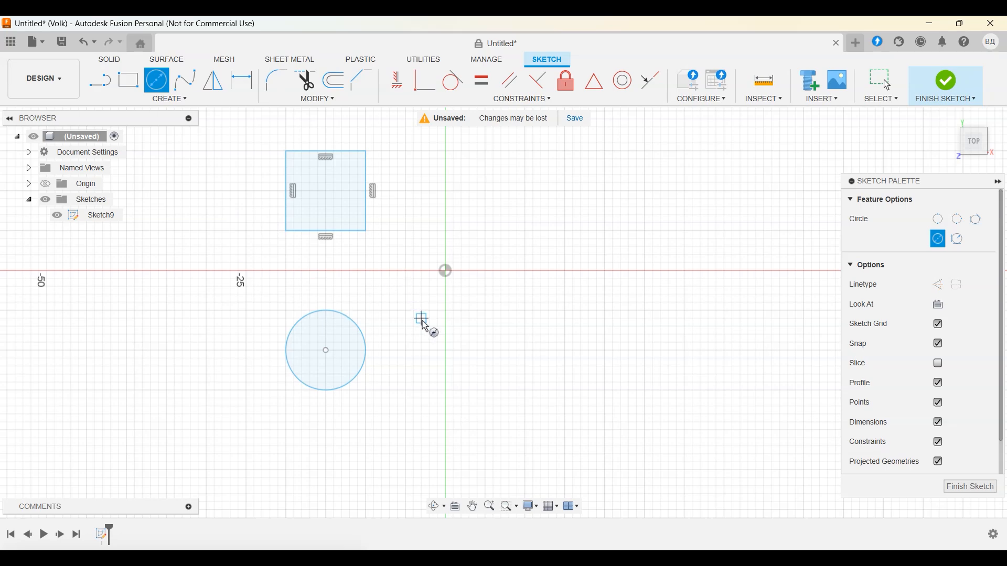
left_click(484, 350)
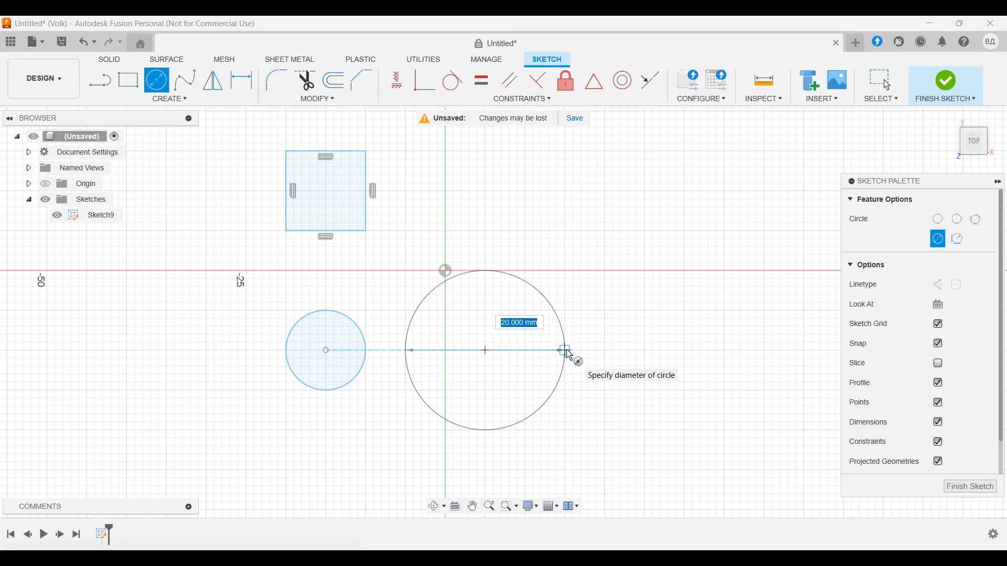
left_click(568, 352)
- Draw a circle about 14 mm in diameter above the 20 mm circle, level with the square
middle_click_drag(460, 348, 515, 341)
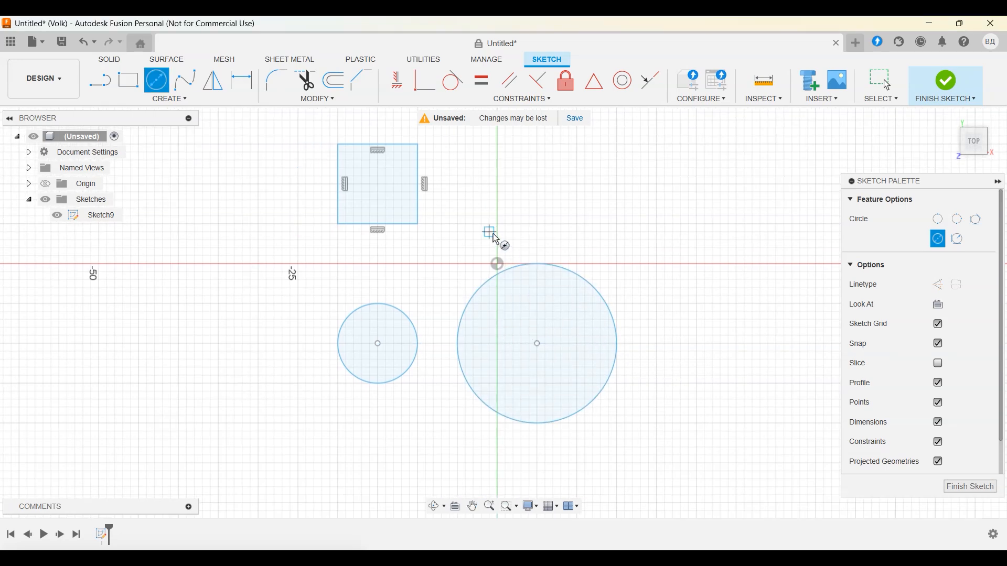
middle_click_drag(555, 220, 498, 323)
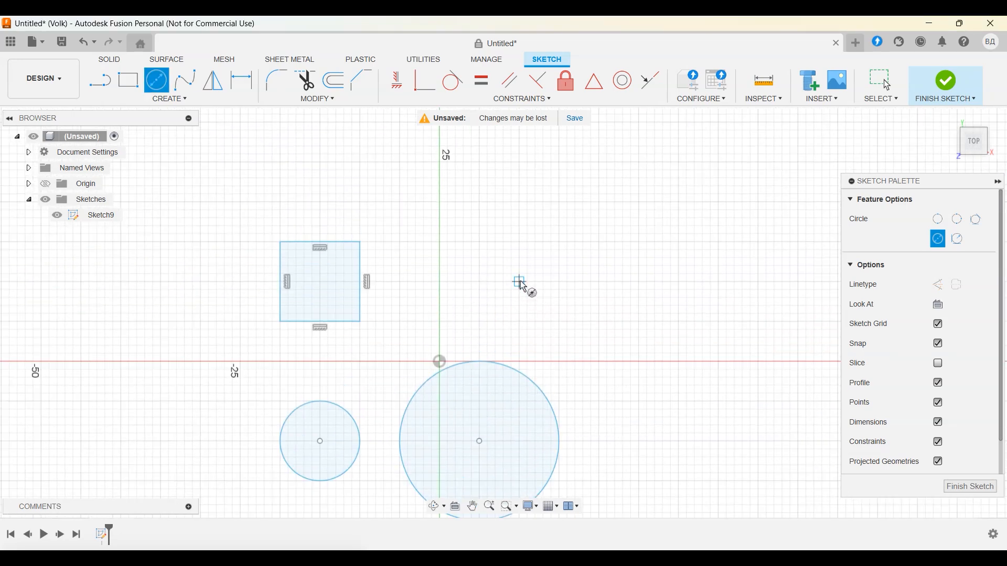
left_click(519, 282)
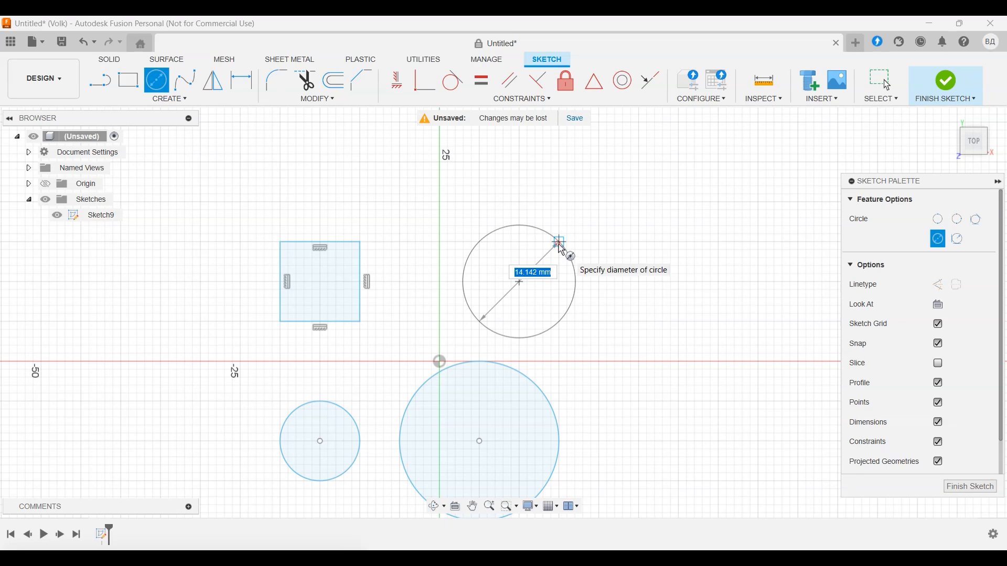
left_click(559, 243)
middle_click_drag(603, 328, 418, 256)
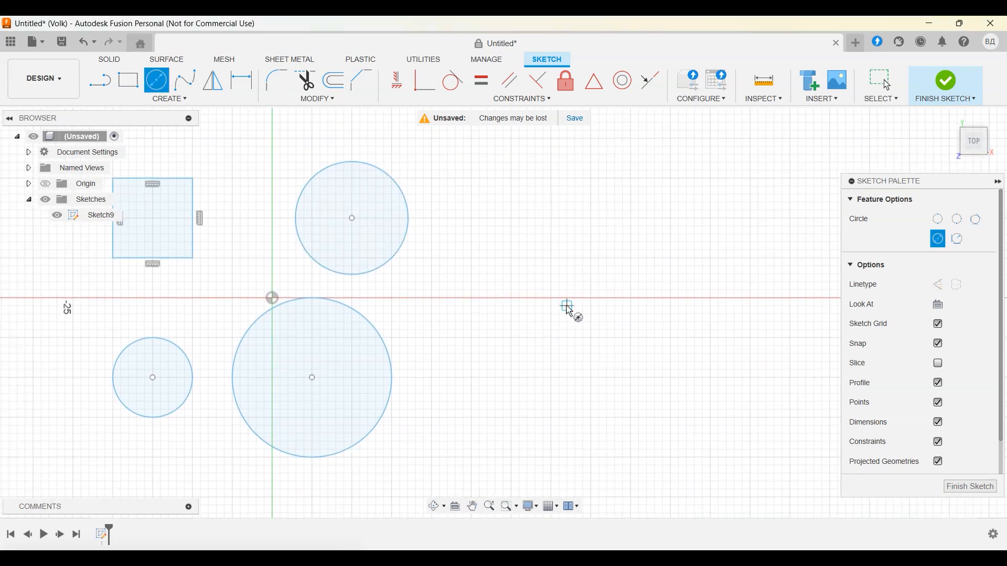
left_click(169, 99)
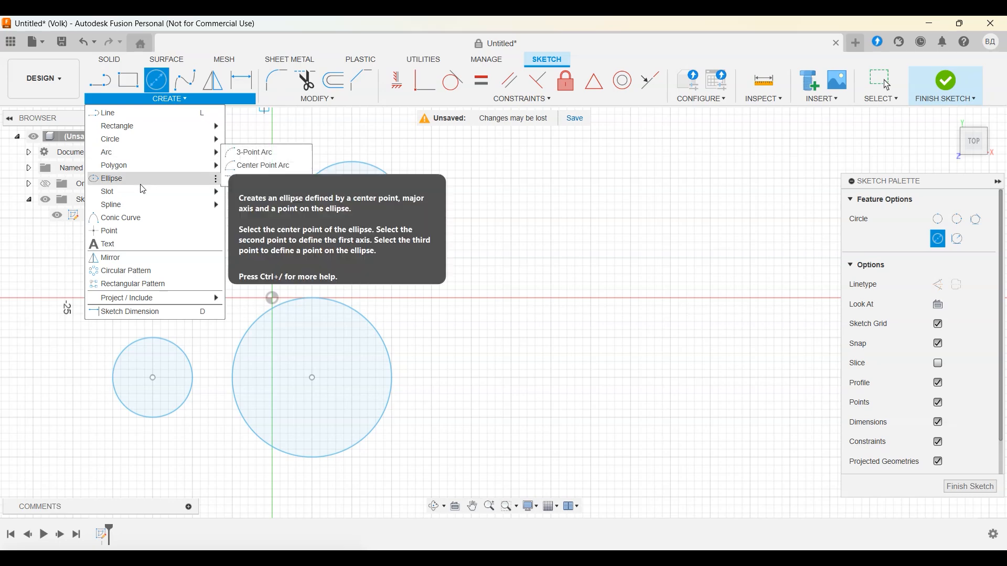
mouse_move(140, 191)
left_click(266, 193)
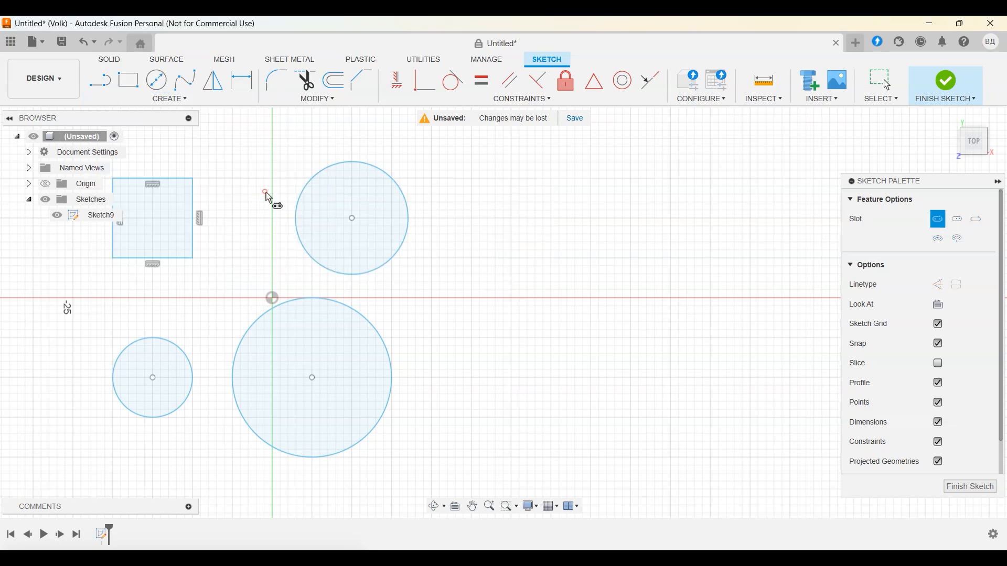
- Draw a downward-curving three-point arc slot about 4 mm wide, with its ends about 15 mm apart, right of the circles
left_click(170, 99)
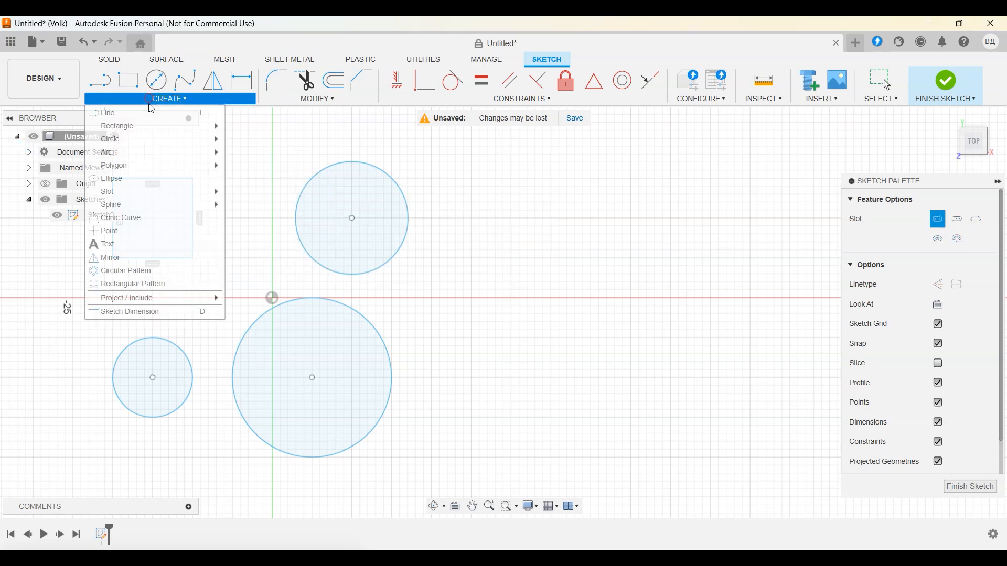
mouse_move(152, 195)
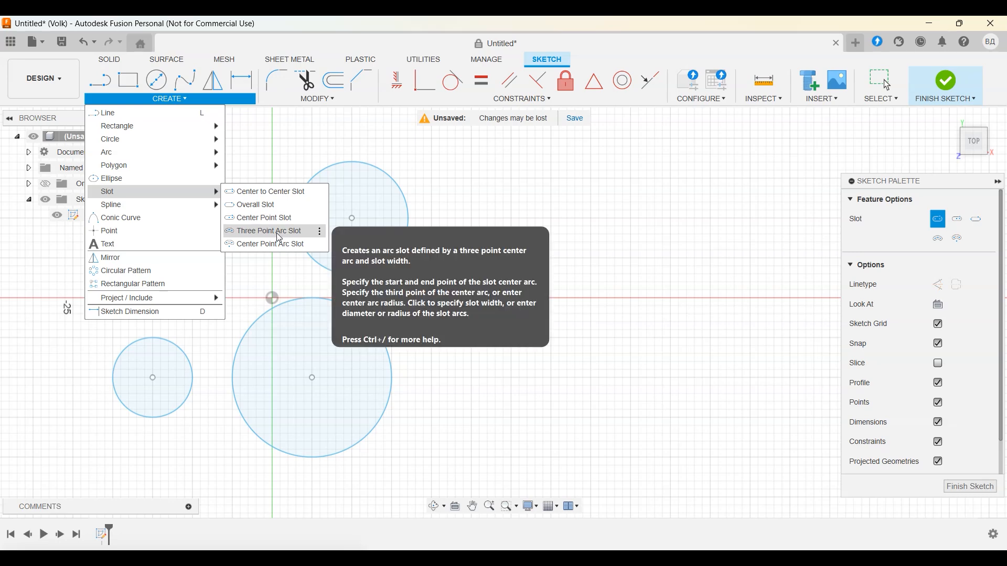
left_click(277, 231)
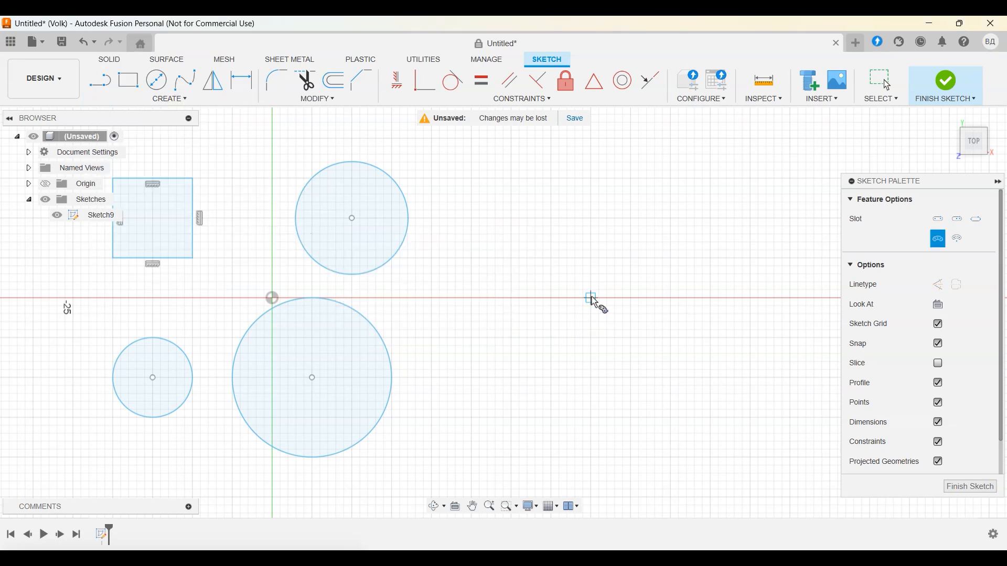
left_click(551, 258)
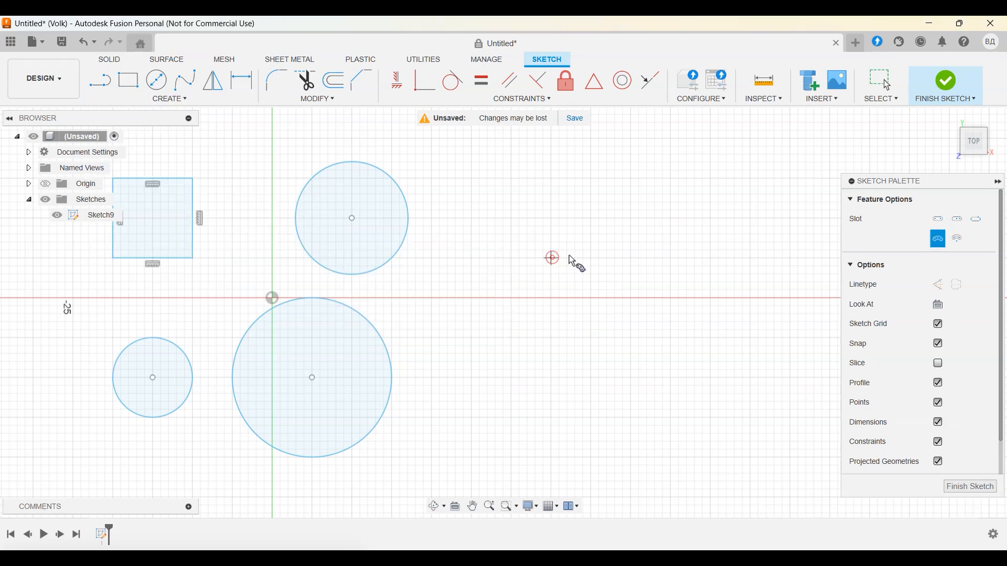
left_click(671, 259)
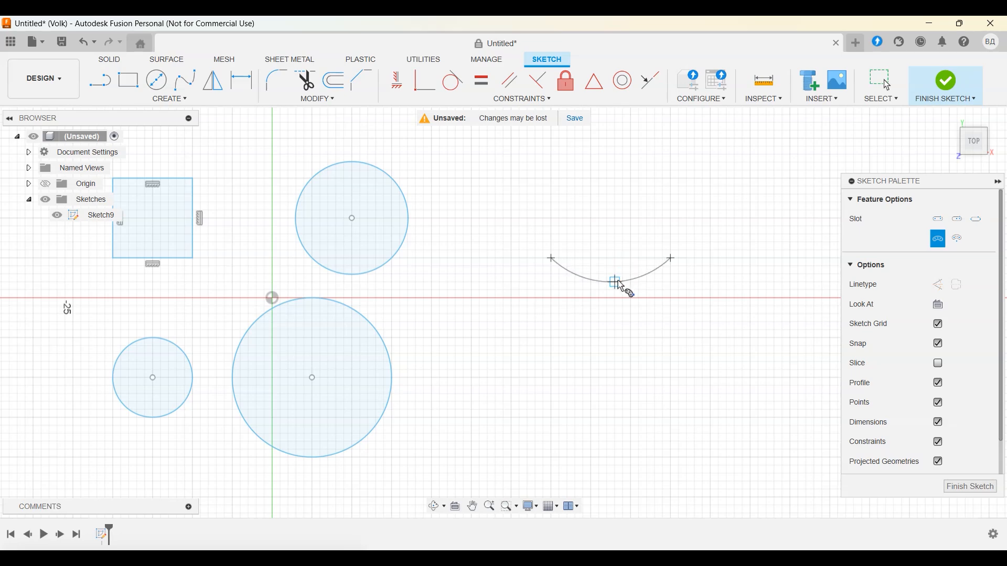
left_click(617, 282)
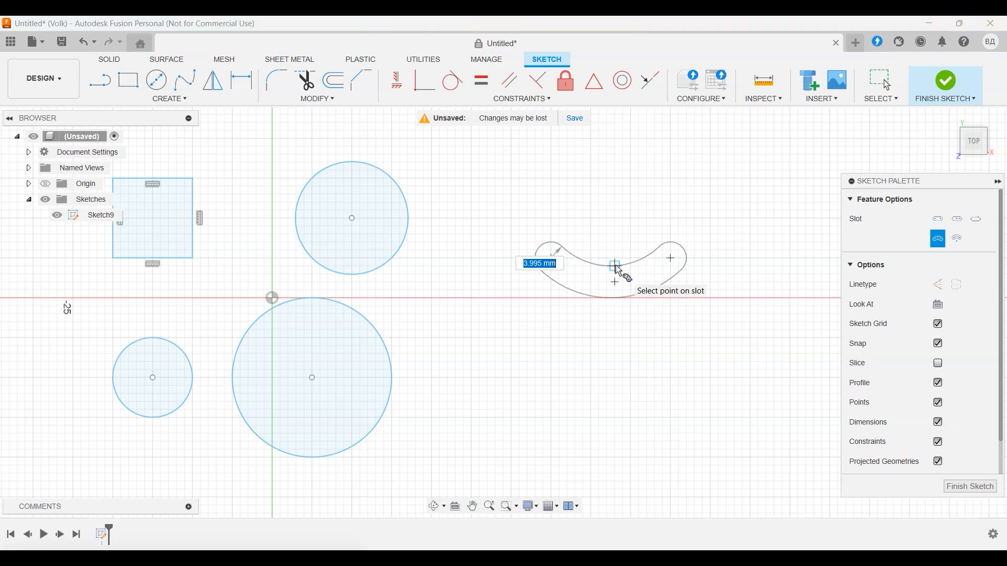
left_click(619, 269)
- Draw two perpendicular 10 mm lines in the largest circle, from its left edge to the centre and up to its top edge
middle_click_drag(405, 319, 505, 340)
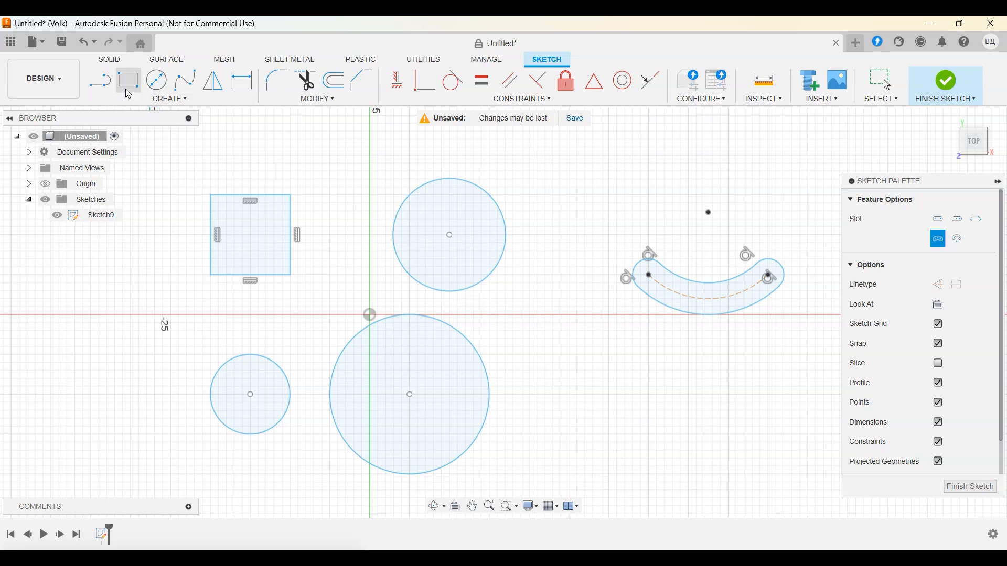
key("l")
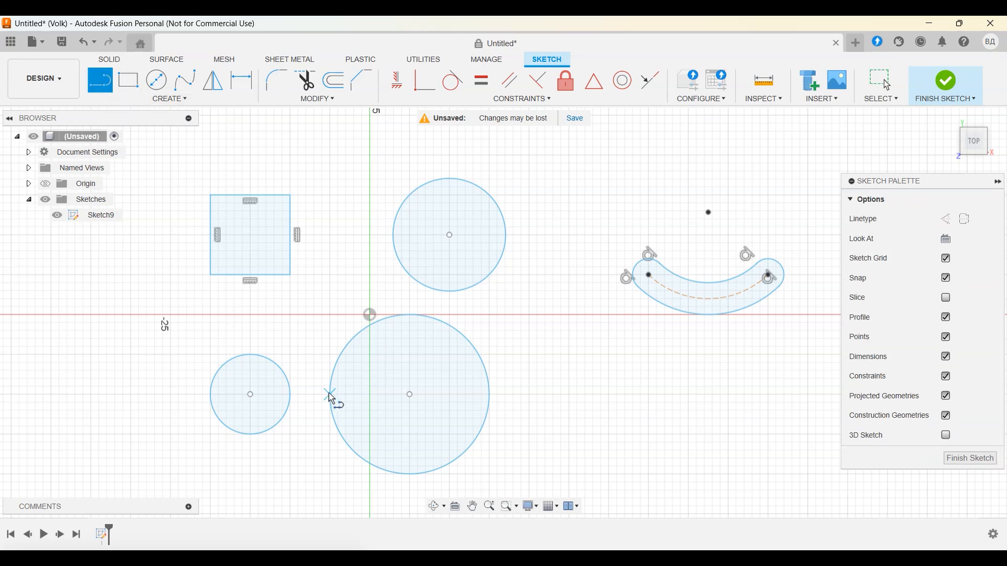
left_click(330, 394)
left_click(410, 395)
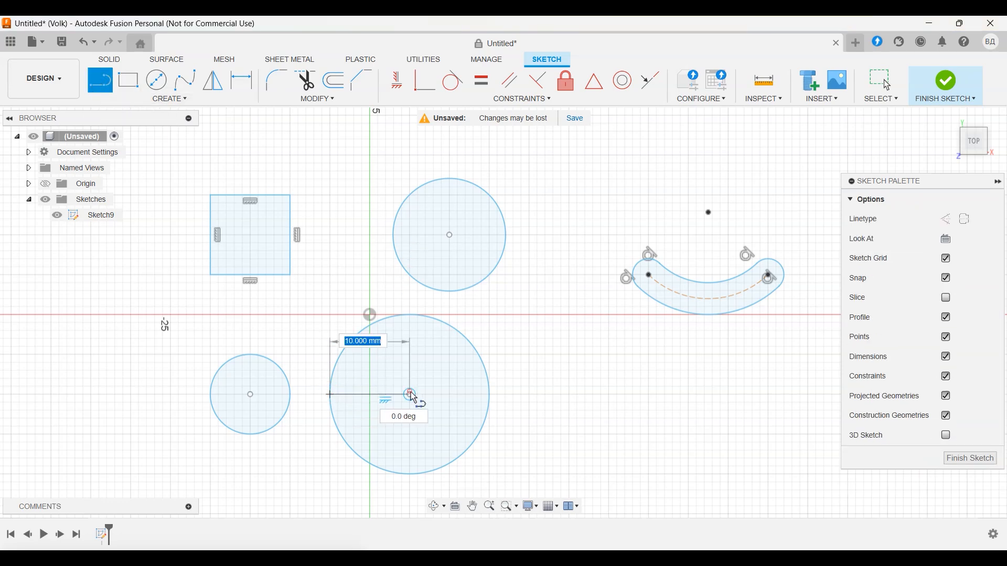
left_click(412, 315)
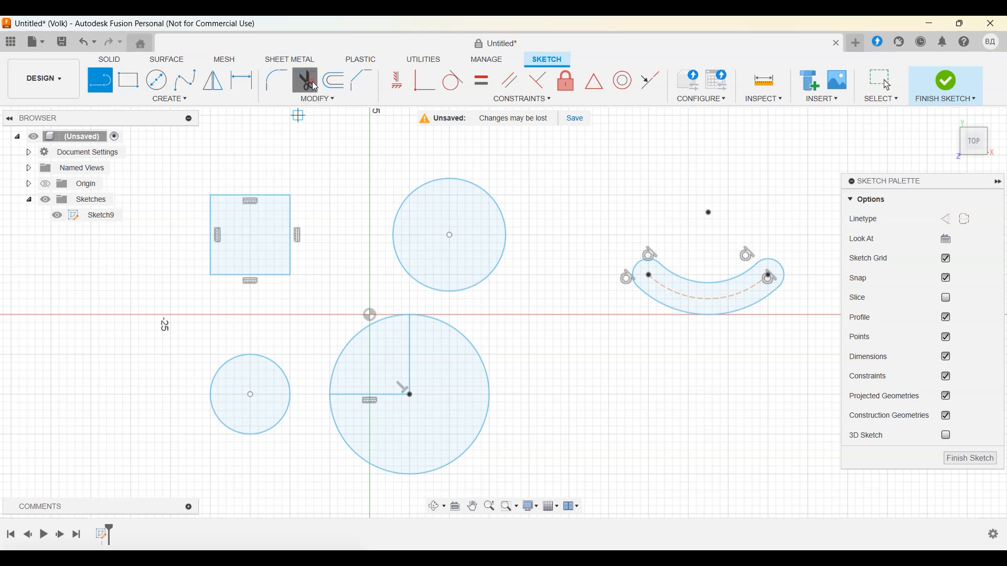
- Trim the largest circle's outer arc to leave a quarter sector, and finish the sketch
left_click(305, 80)
left_click(478, 353)
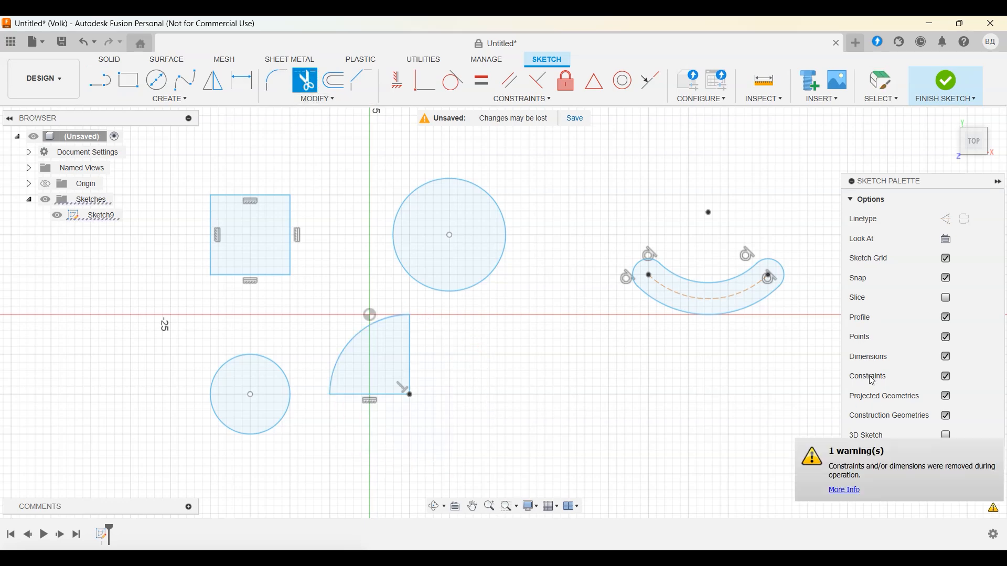
scroll(590, 388, "up", 1)
scroll(590, 388, "down", 2)
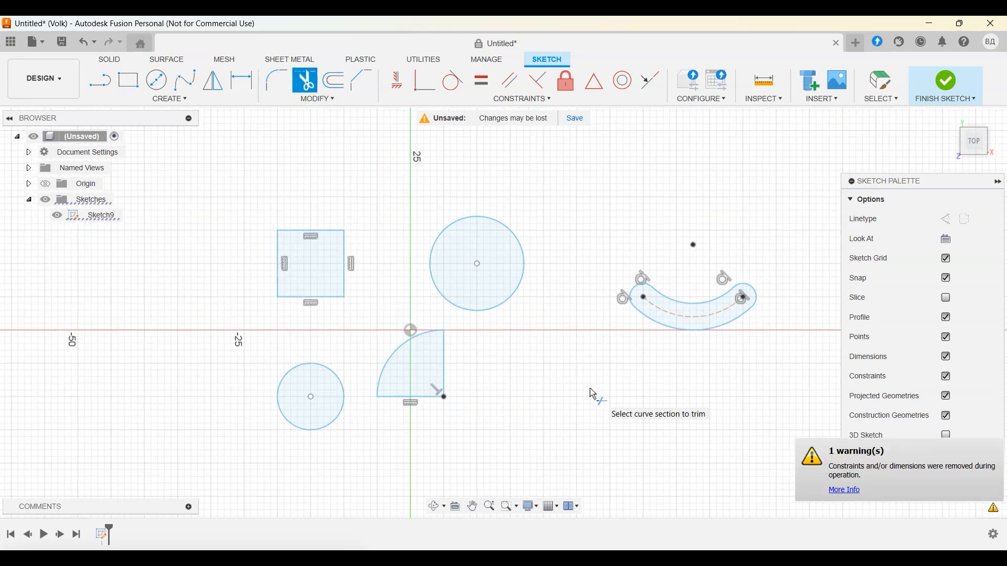
key("Escape")
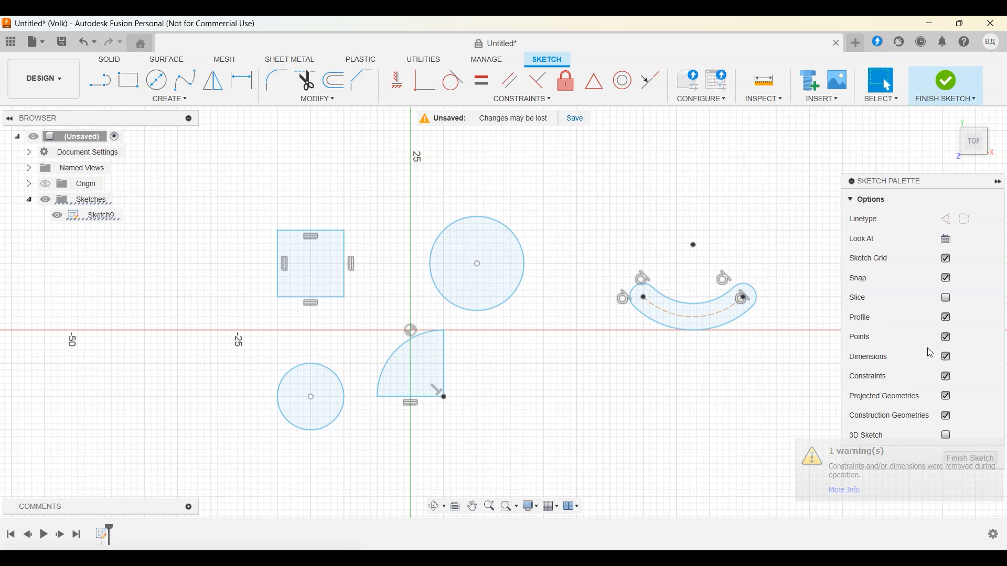
left_click(993, 460)
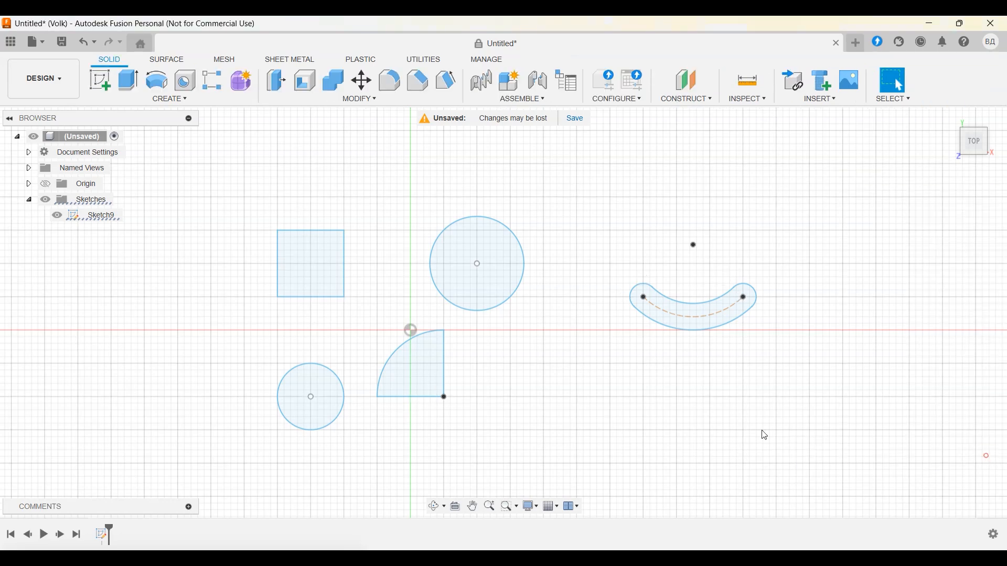
middle_click_drag(545, 303, 610, 332)
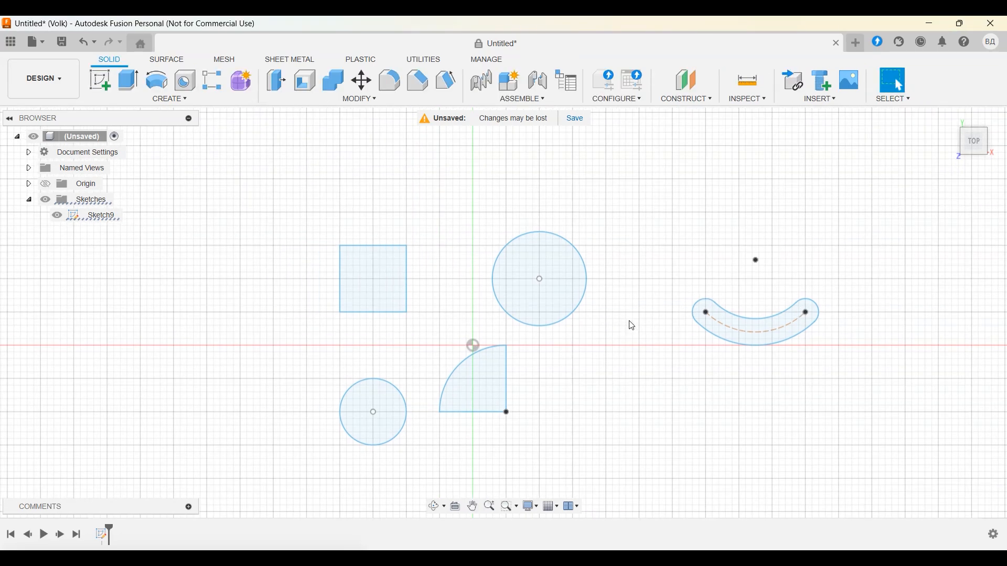
middle_click_drag(693, 347, 695, 270, "shift")
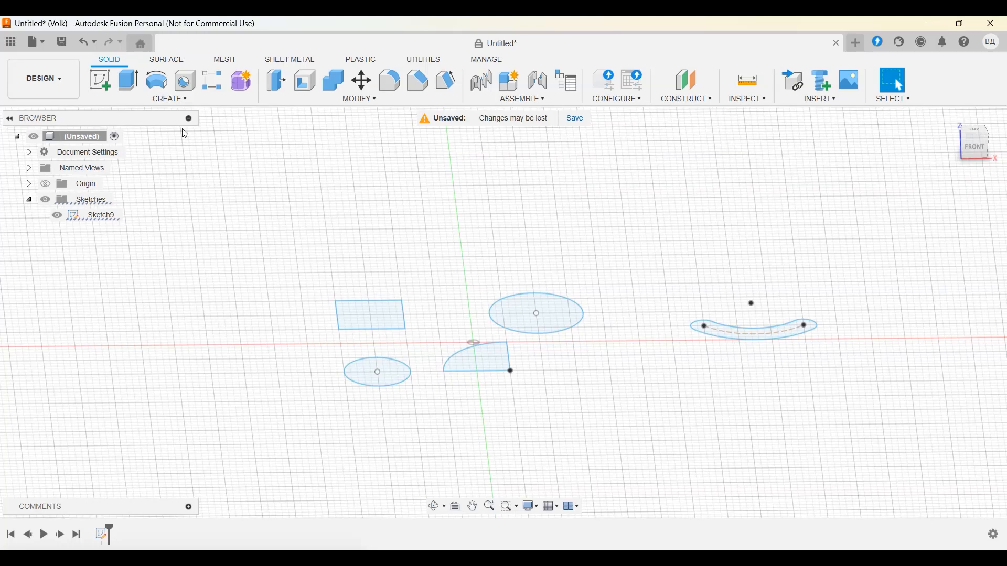
left_click(100, 80)
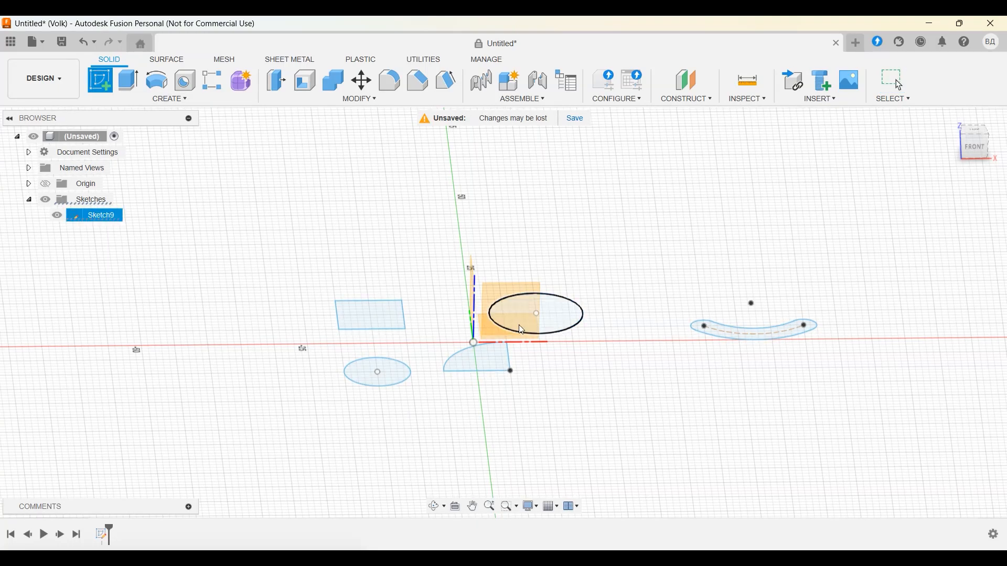
middle_click_drag(523, 380, 521, 291, "shift")
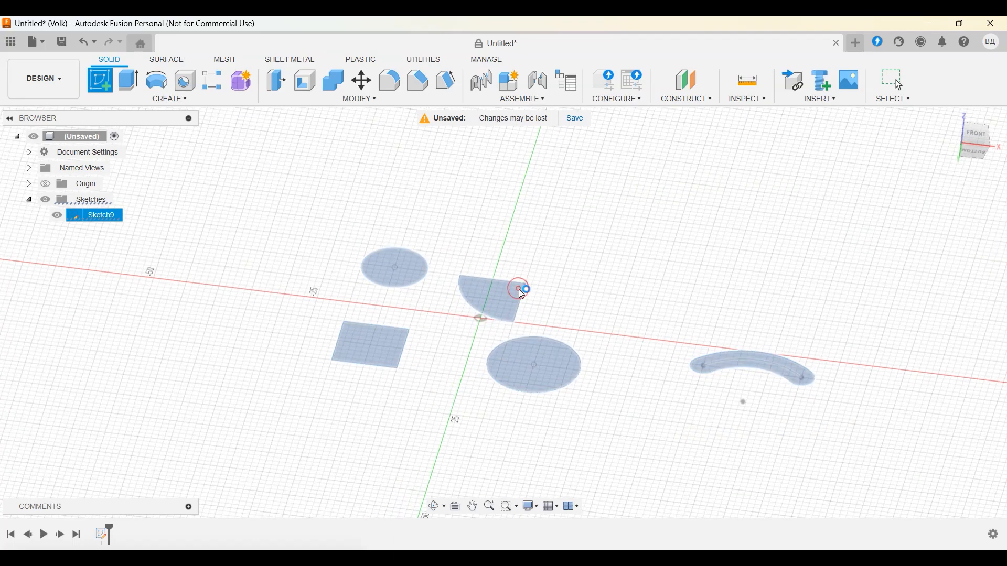
left_click(519, 290)
key("ctrl+z")
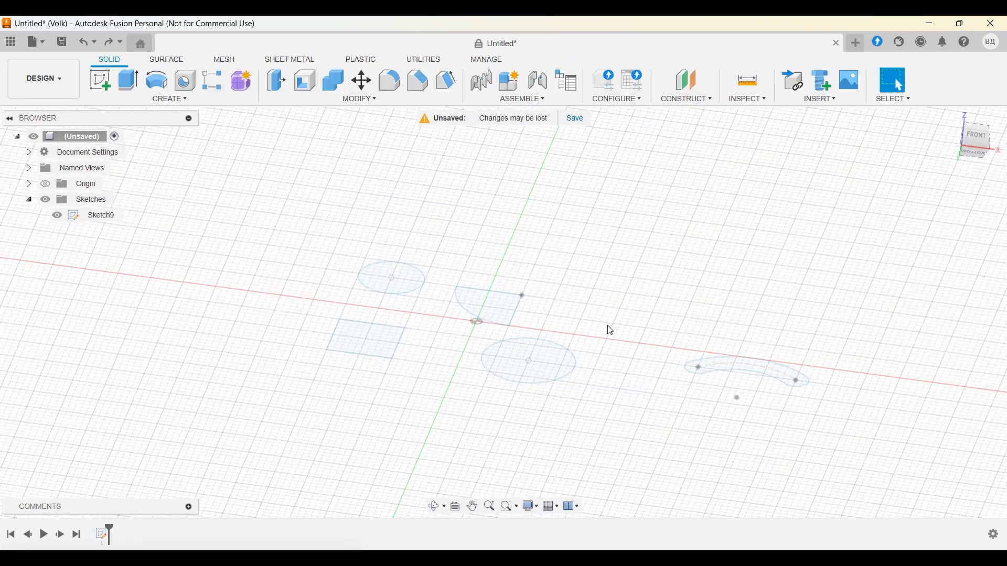
- On the front plane, sketch a horizontal line about 20 mm long through the slot's axis and a vertical line about 7 mm up from its far end
left_click(99, 80)
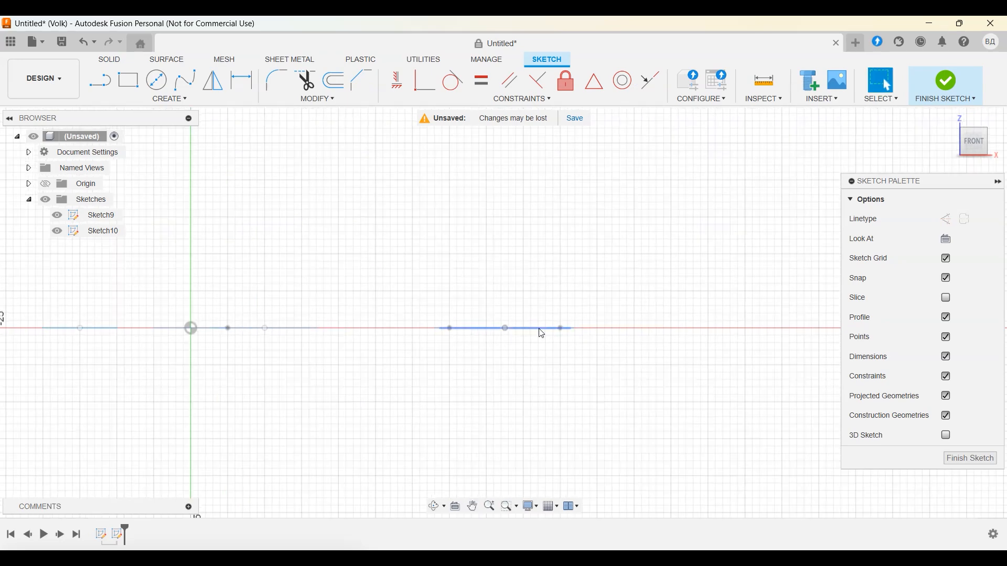
left_click(169, 99)
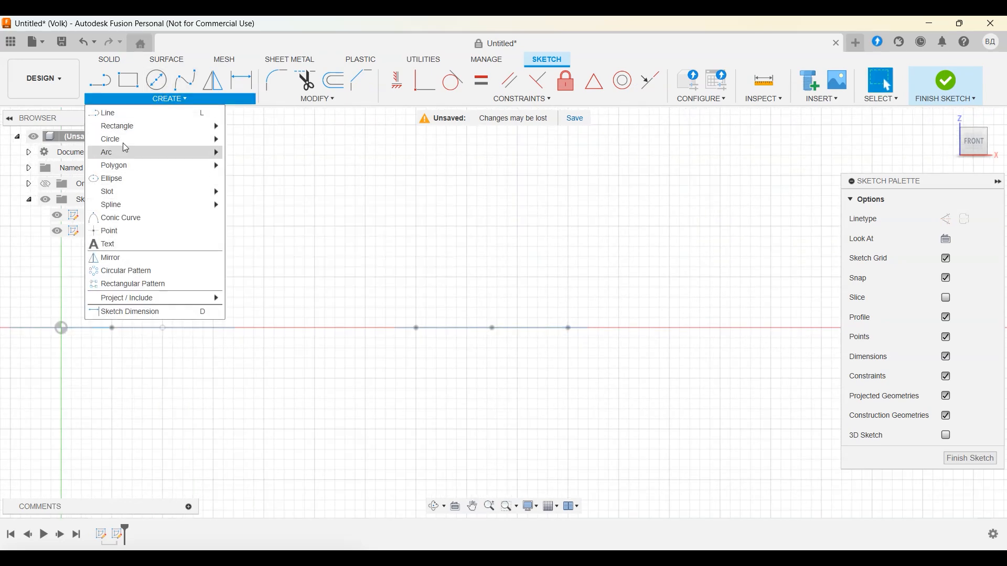
left_click(130, 118)
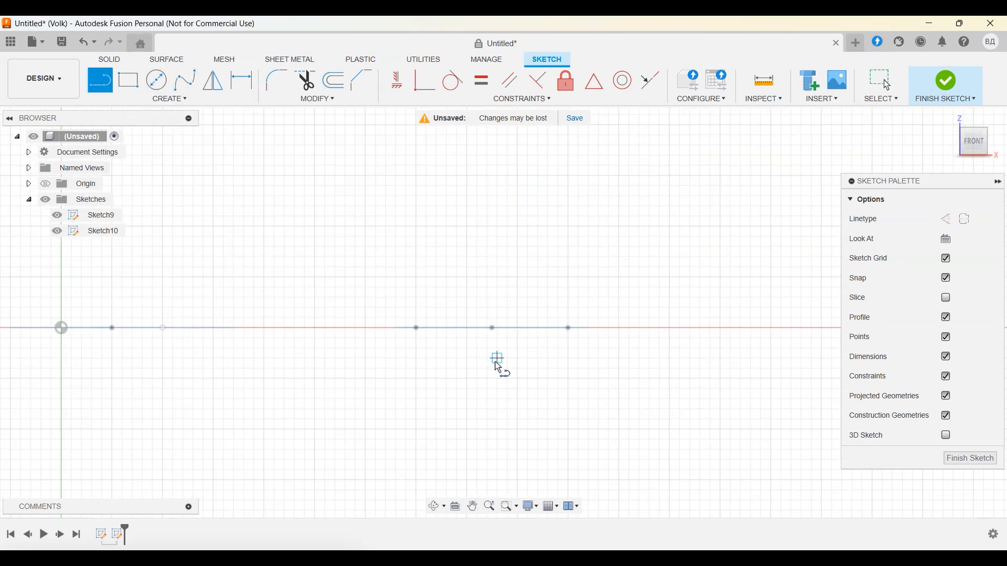
left_click(397, 328)
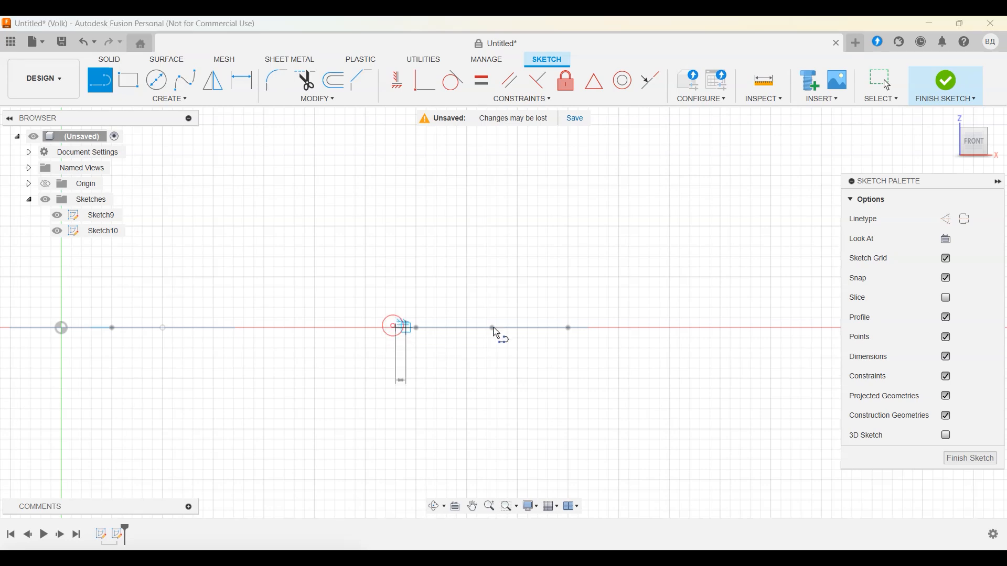
left_click(599, 329)
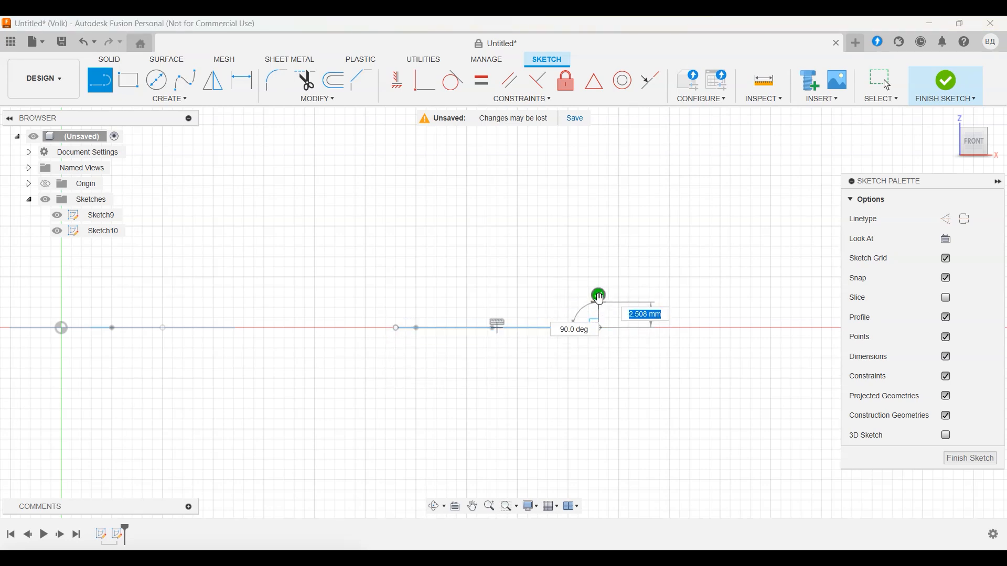
left_click(599, 257)
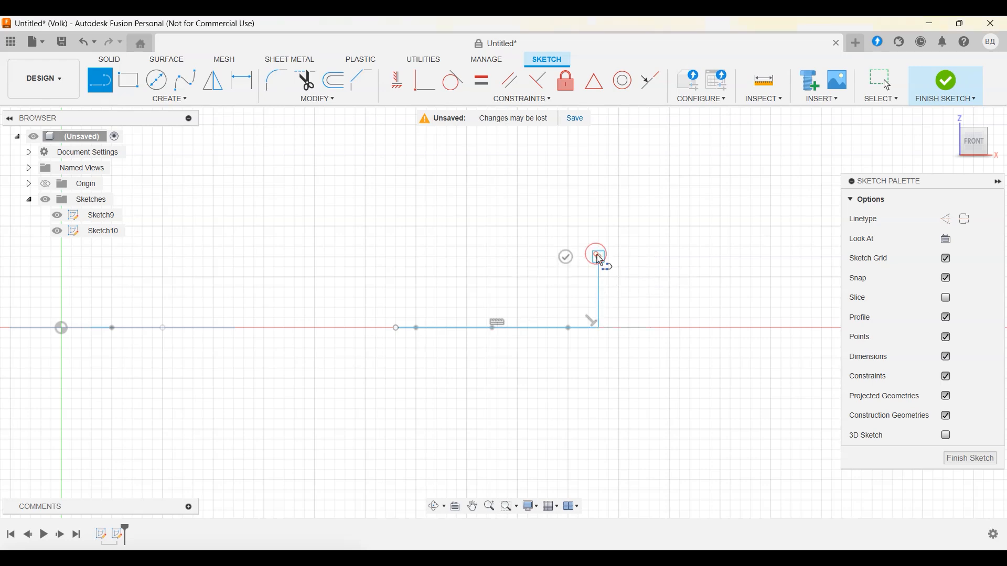
key("Escape")
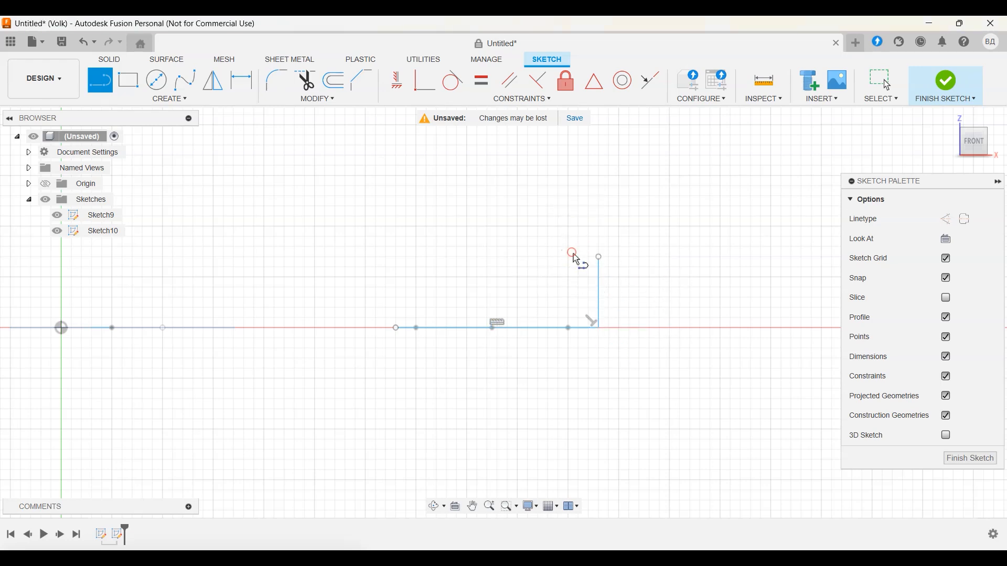
- Close the profile with an upward-bulging three-point arc between the two lines' free ends, and finish the sketch
left_click(169, 99)
mouse_move(157, 152)
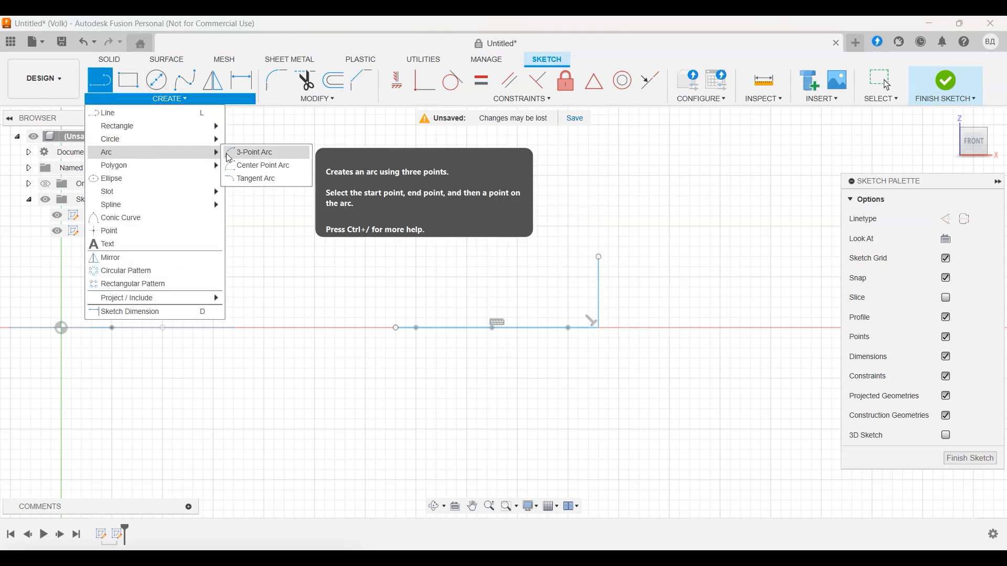
left_click(243, 153)
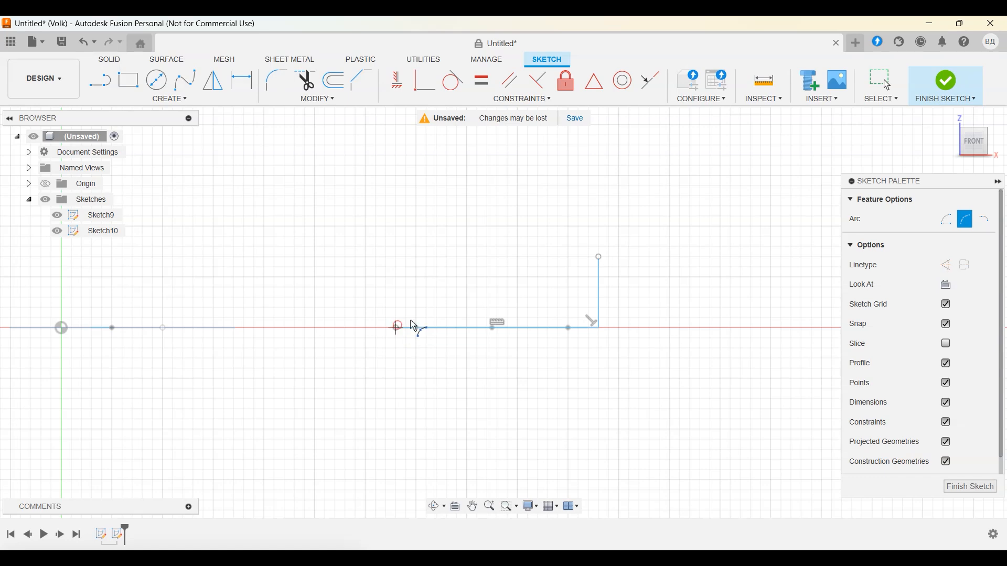
left_click(396, 328)
left_click(600, 257)
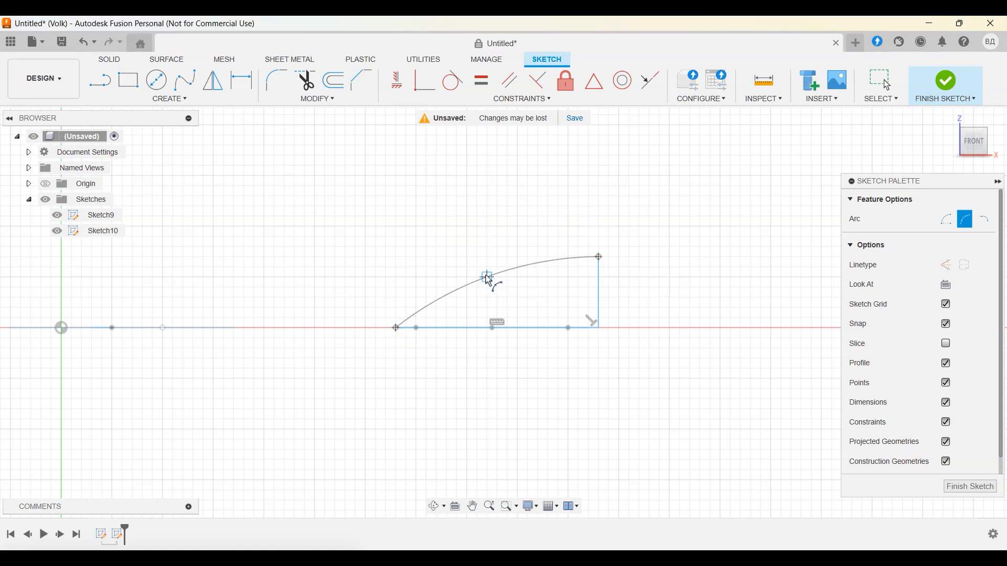
left_click(486, 278)
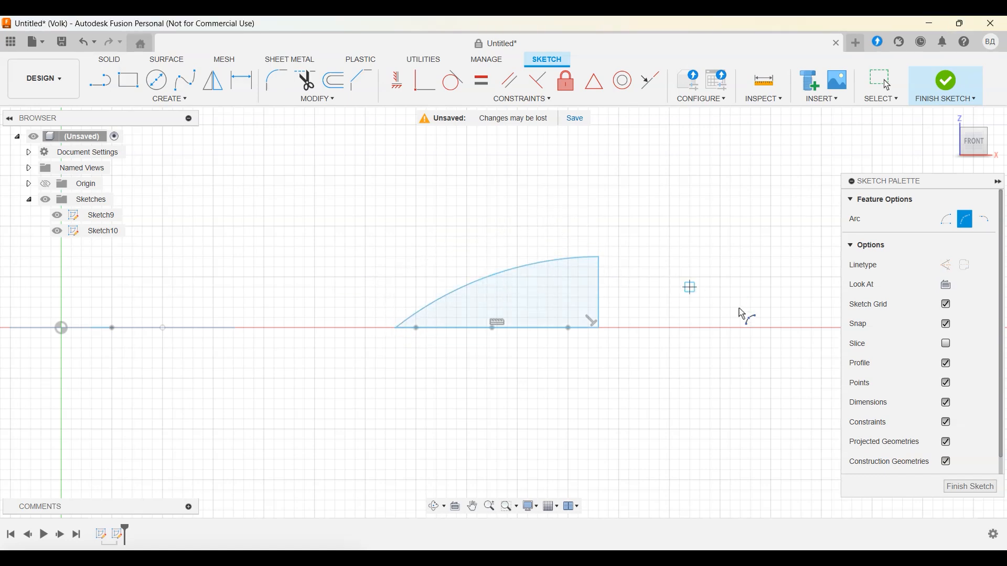
left_click(969, 488)
- Start Extrude and examine its options for start, direction, extent type and operation
middle_click_drag(515, 389, 725, 405)
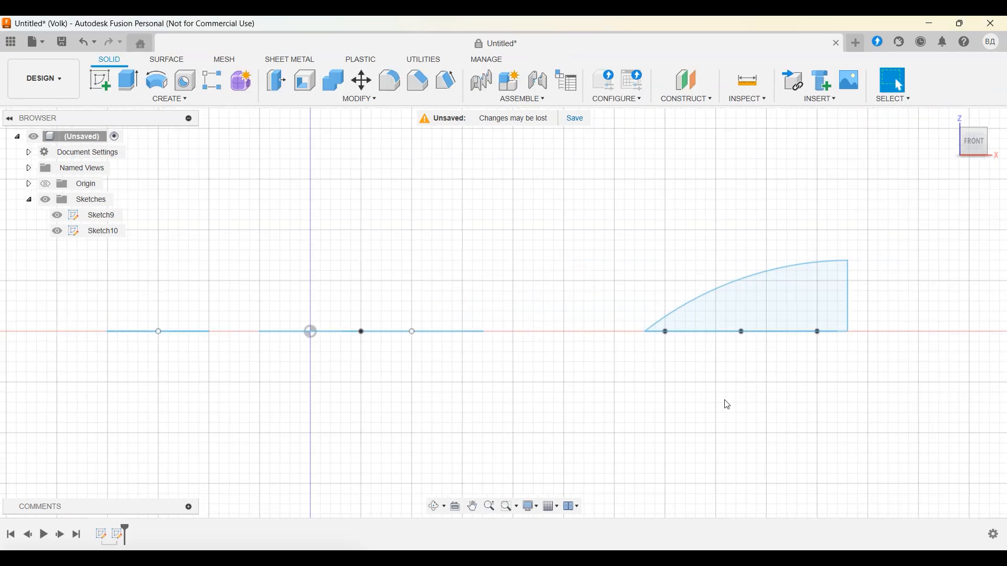
scroll(725, 405, "down", 3)
mouse_move(589, 271)
middle_mouse_down("shift")
mouse_move(562, 330)
mouse_move(578, 355)
middle_mouse_up("shift")
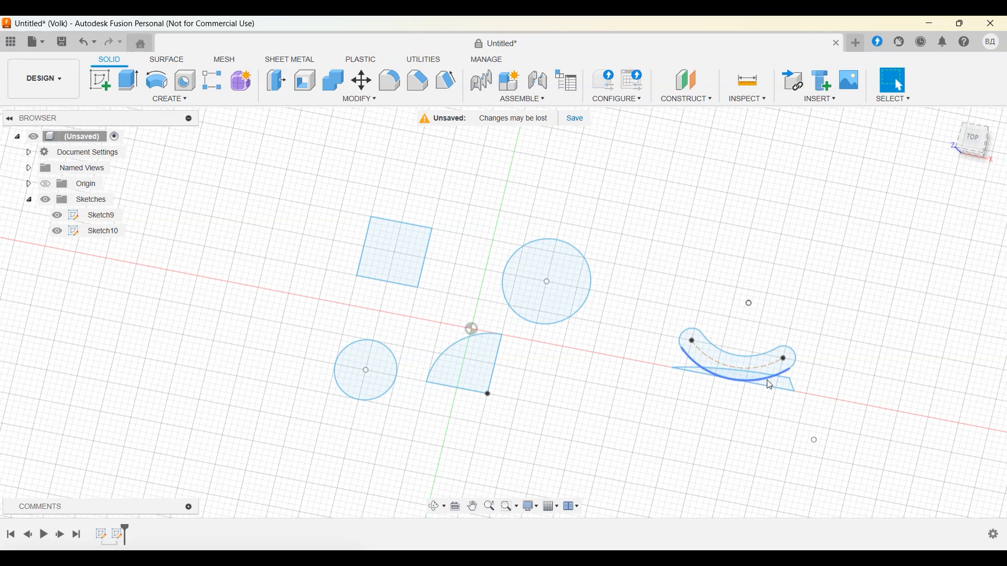
mouse_move(606, 405)
middle_mouse_down()
mouse_move(588, 375)
mouse_move(651, 363)
mouse_move(613, 344)
mouse_move(619, 351)
middle_mouse_up()
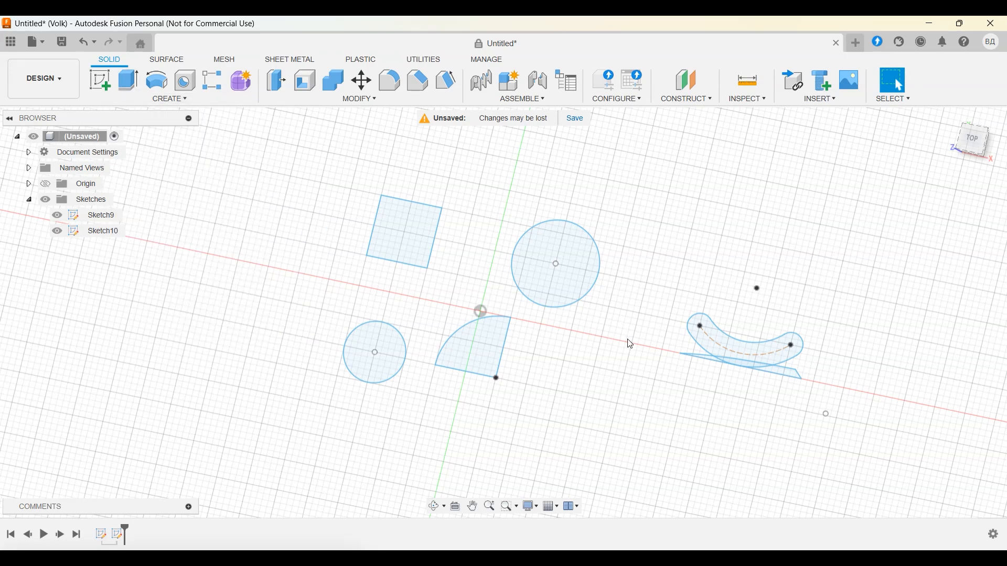
key("e")
mouse_move(629, 344)
middle_mouse_down()
mouse_move(555, 346)
mouse_move(543, 362)
mouse_move(539, 332)
mouse_move(550, 346)
middle_mouse_up()
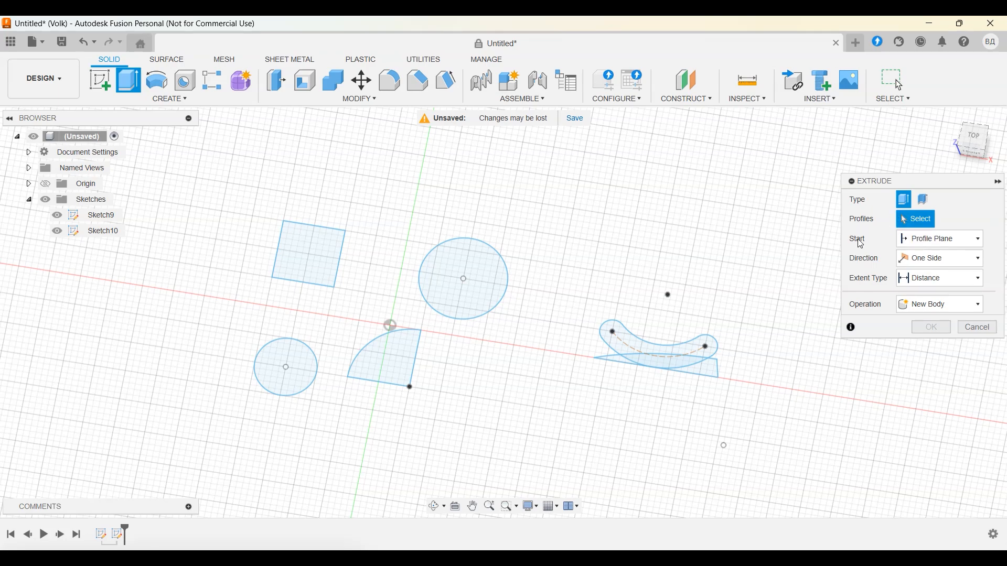
left_click(922, 238)
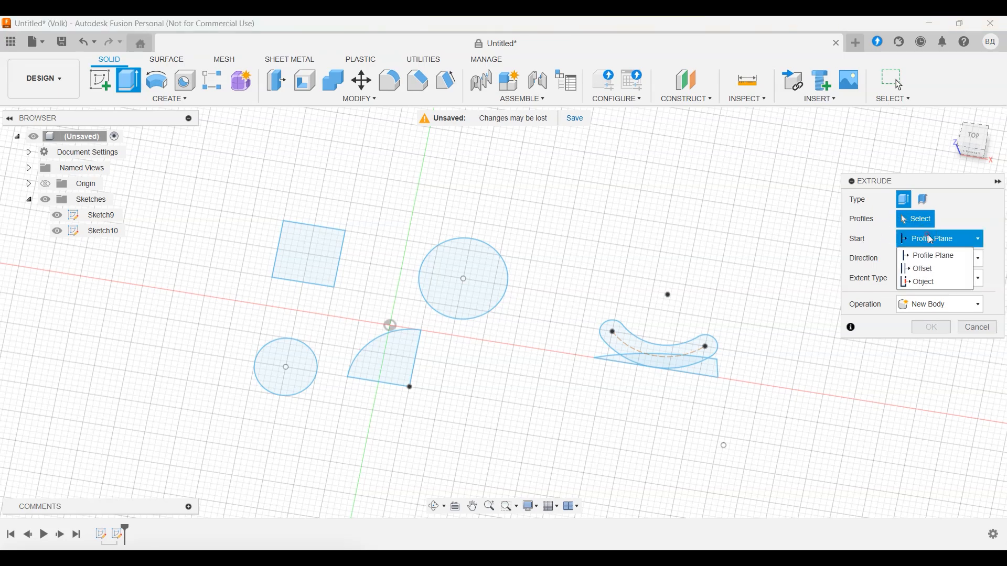
left_click(922, 259)
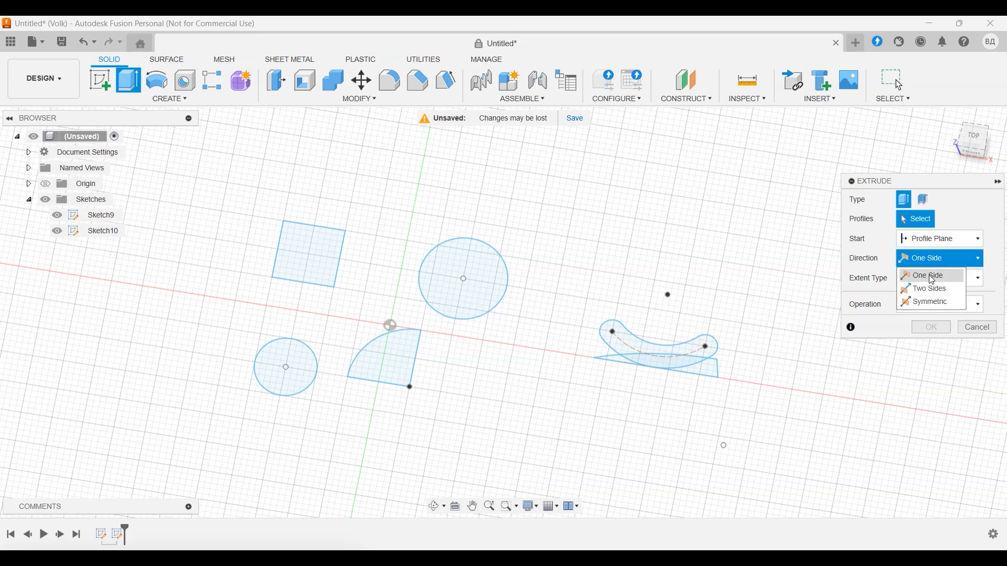
left_click(866, 252)
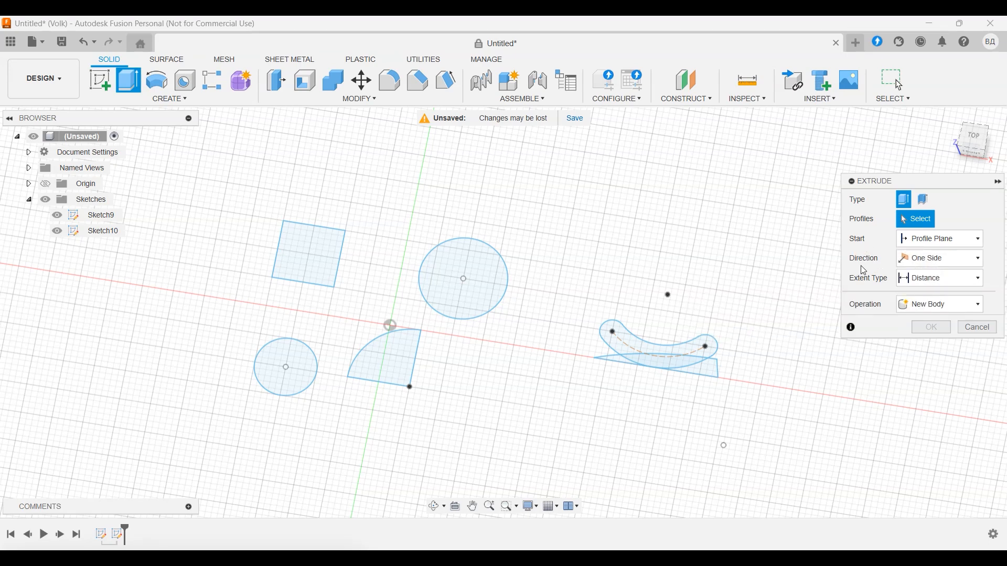
left_click(926, 279)
left_click(893, 289)
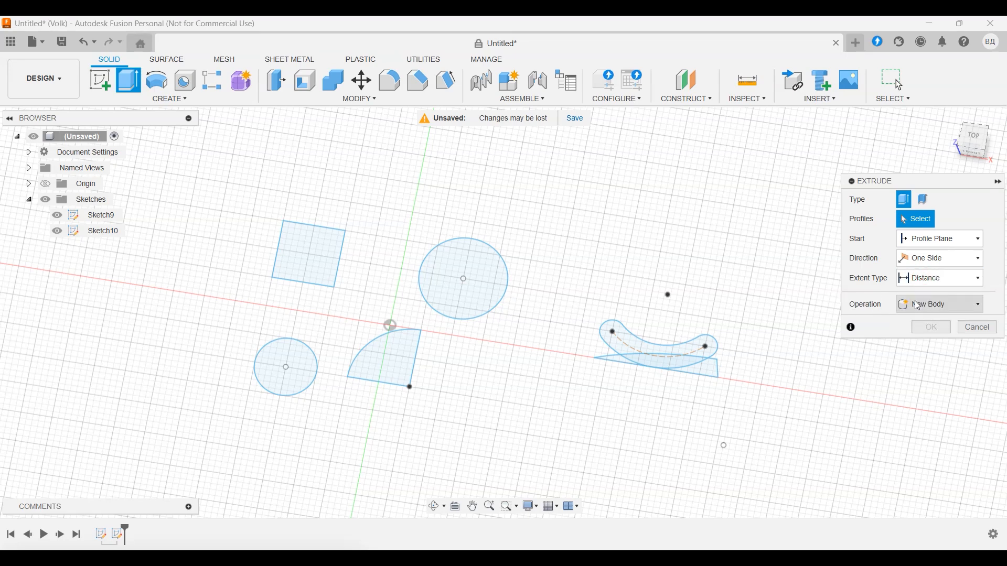
left_click(929, 309)
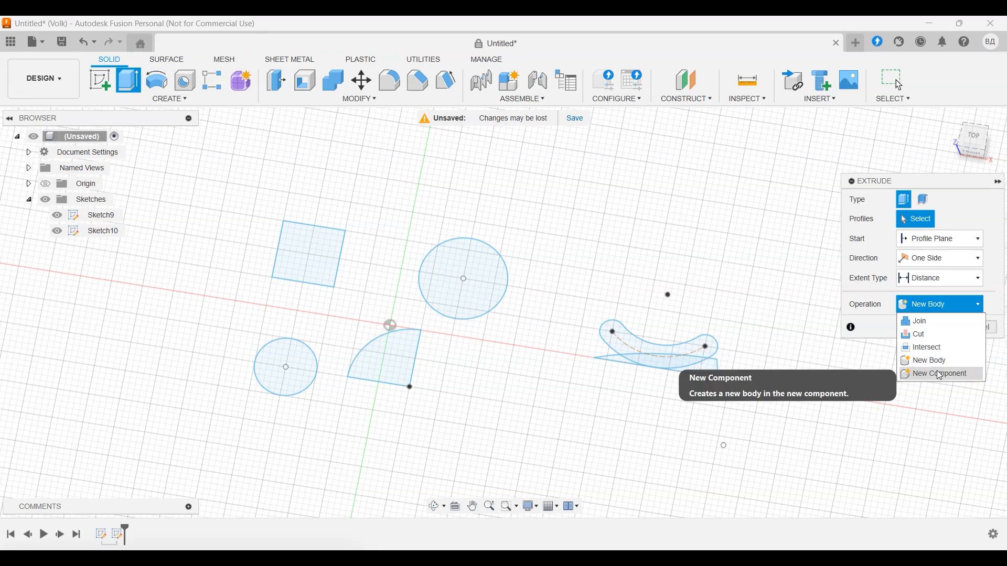
left_click(908, 302)
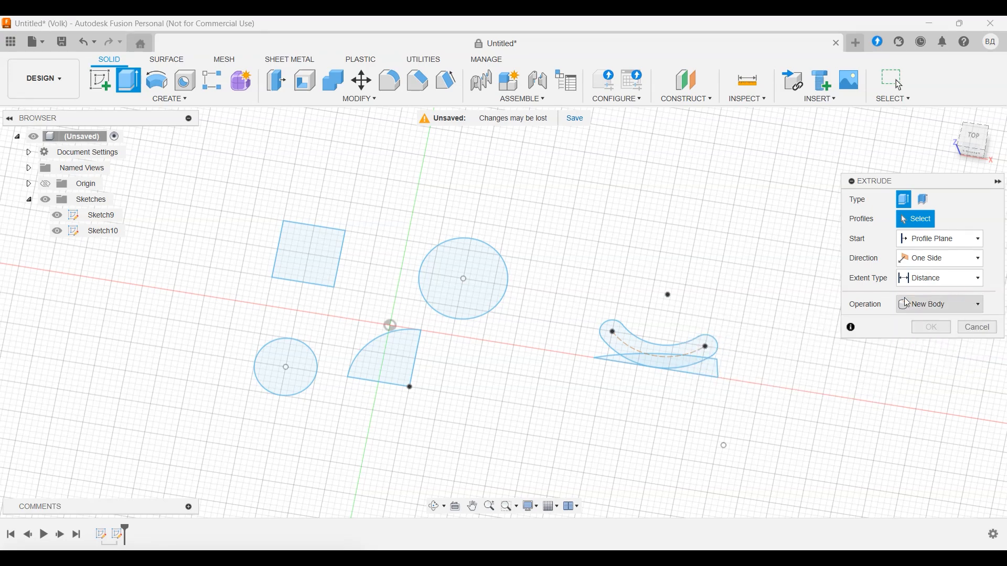
left_click(933, 307)
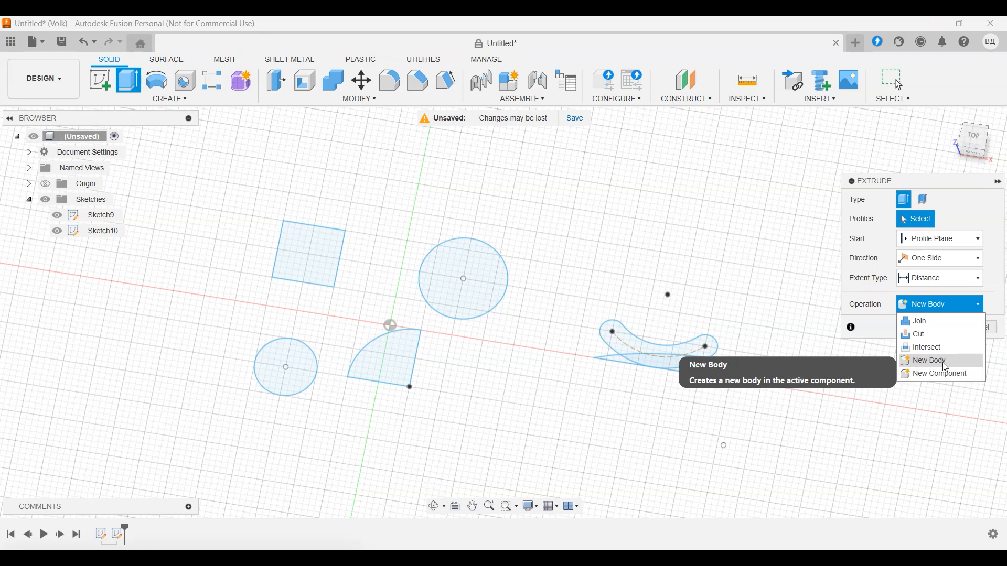
left_click(944, 304)
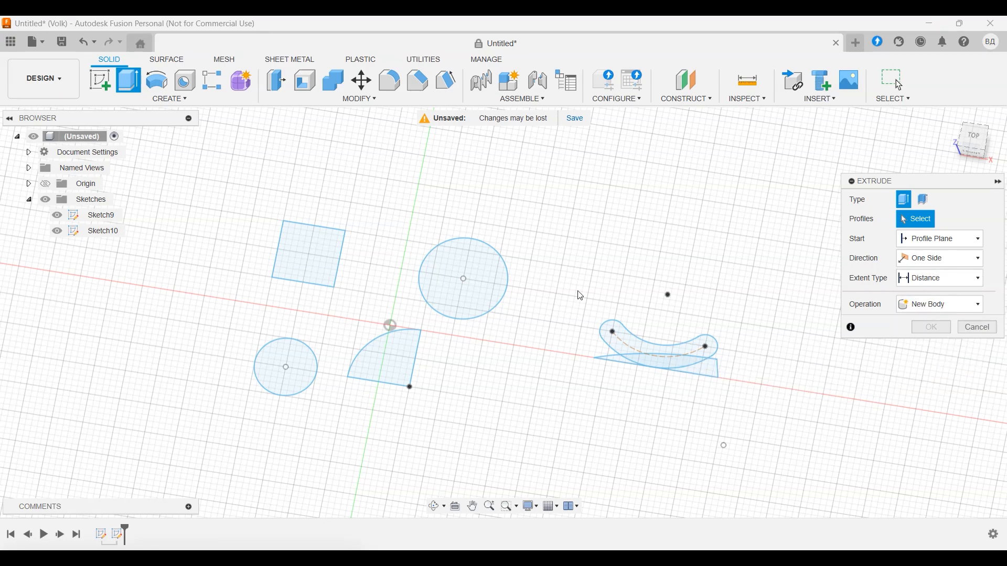
- Use the square as the extrusion profile with a one-sided distance of 10 mm, and look over the direction options
left_click(295, 247)
middle_click_drag(434, 225, 434, 189, "shift")
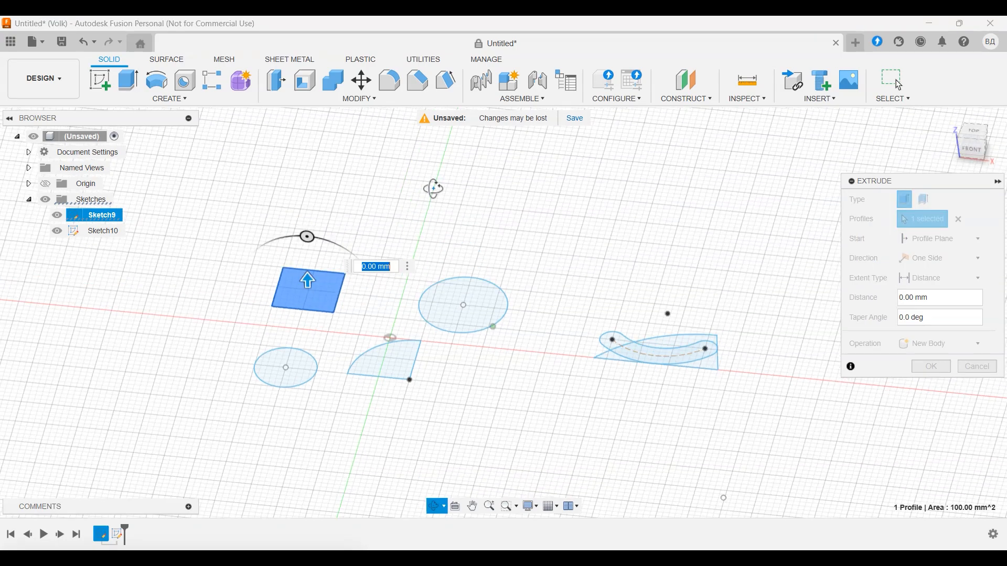
scroll(309, 278, "up", 3)
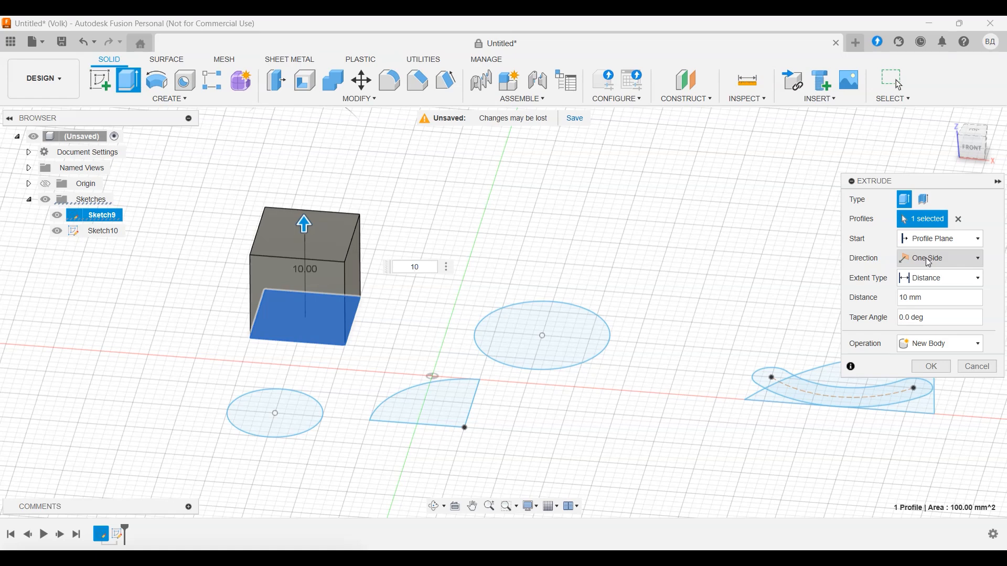
left_click(941, 264)
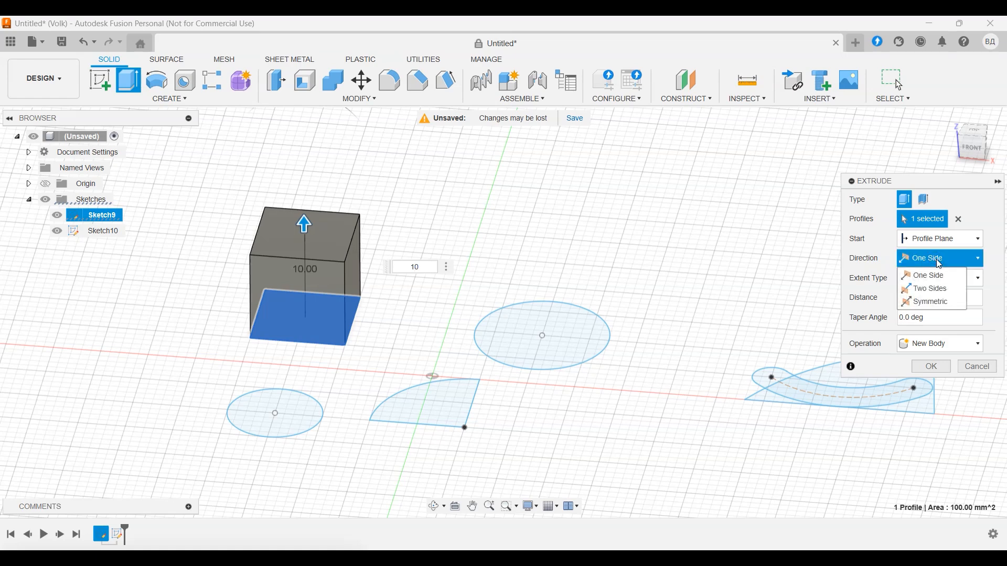
left_click(941, 264)
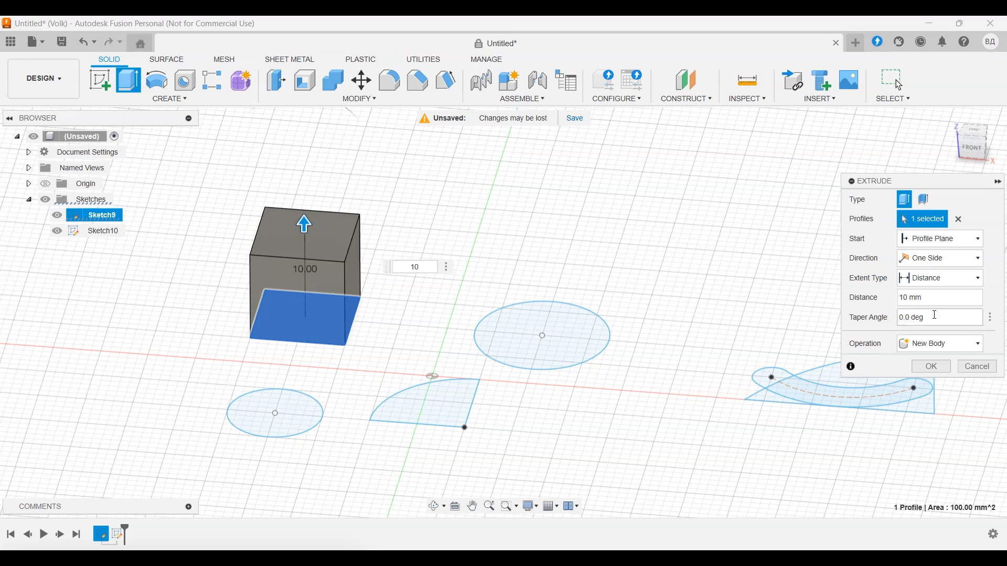
- Try a taper angle of 3 degrees on the square's extrusion and change it to -3 degrees
key("Delete")
type("3")
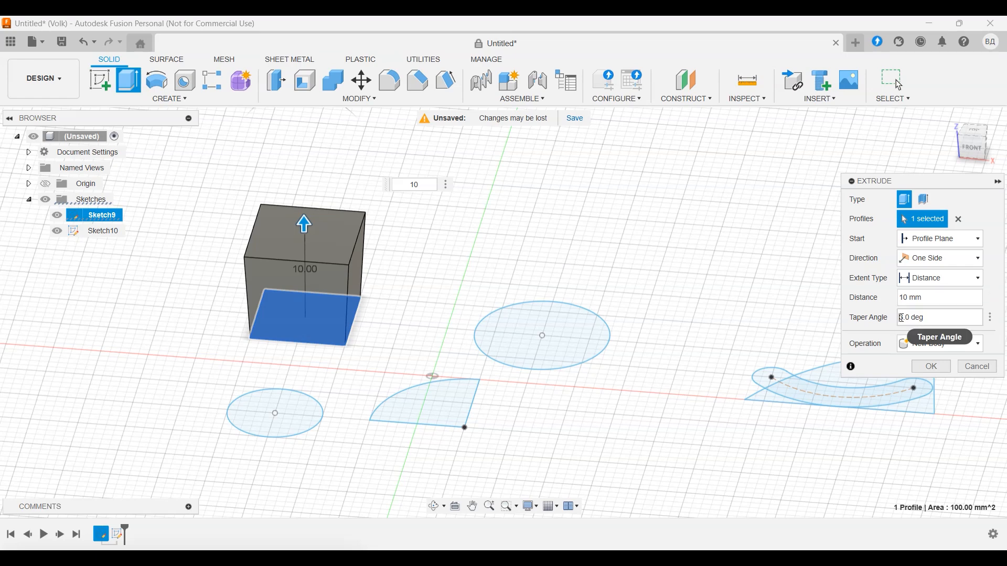
left_click(901, 318)
type("-3")
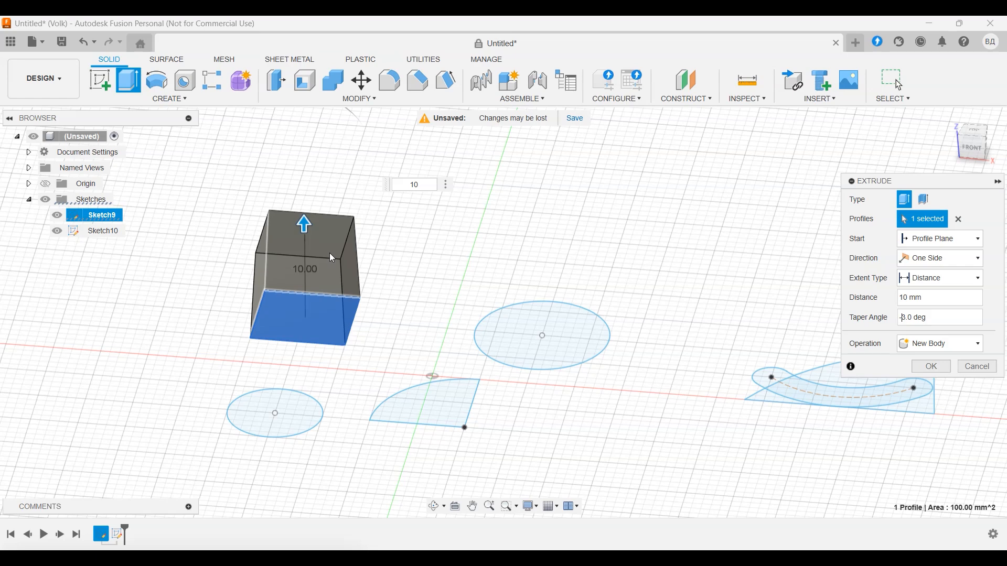
- Make the extrusion two-sided, giving the second side a distance of 5 mm and a taper angle of 10 degrees
left_click(912, 259)
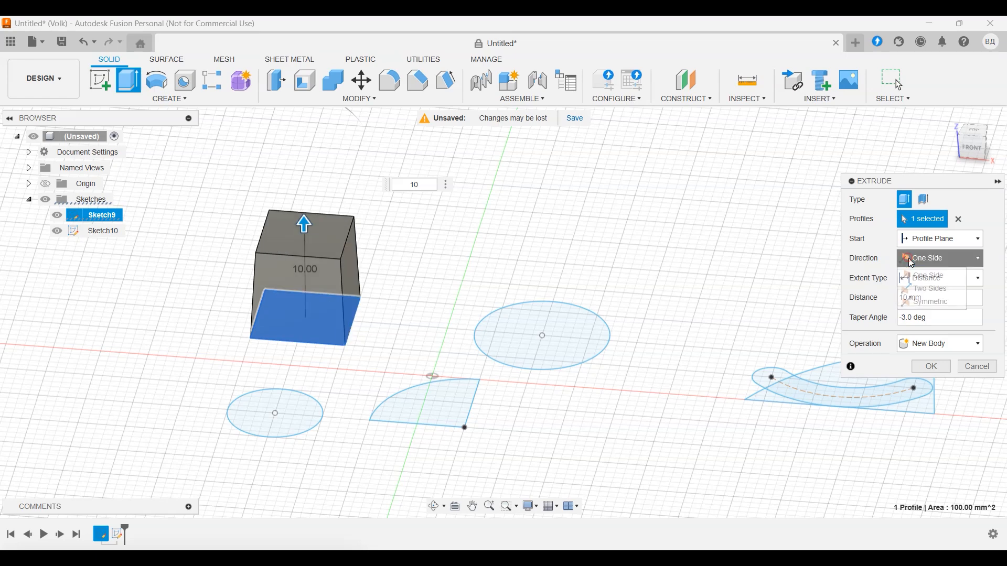
left_click(934, 290)
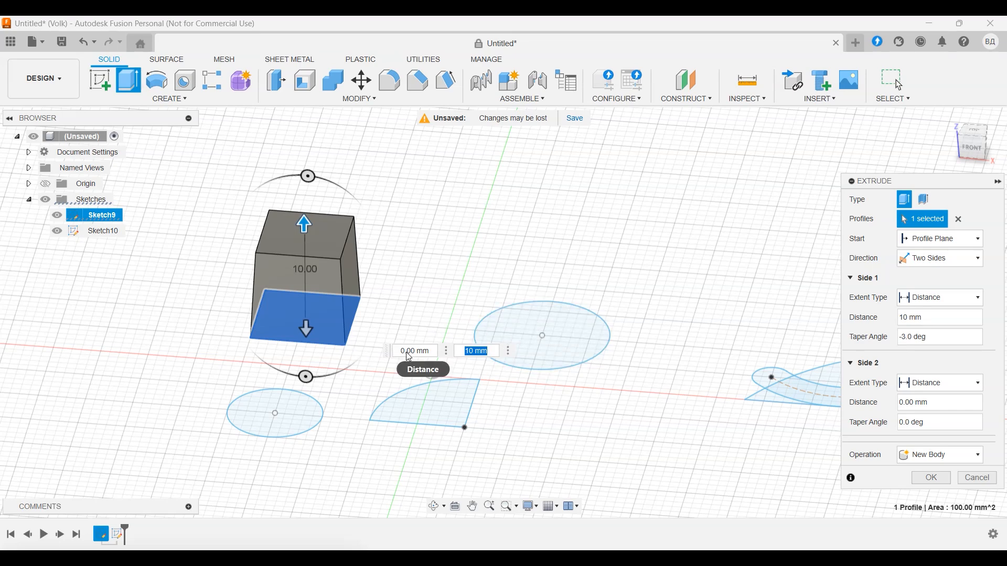
left_click(462, 348)
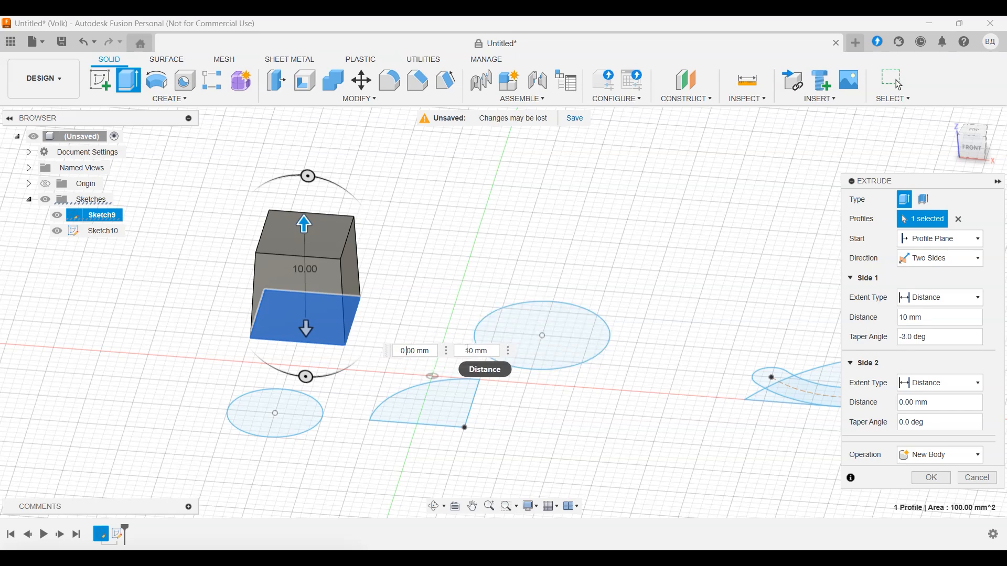
left_click(402, 352)
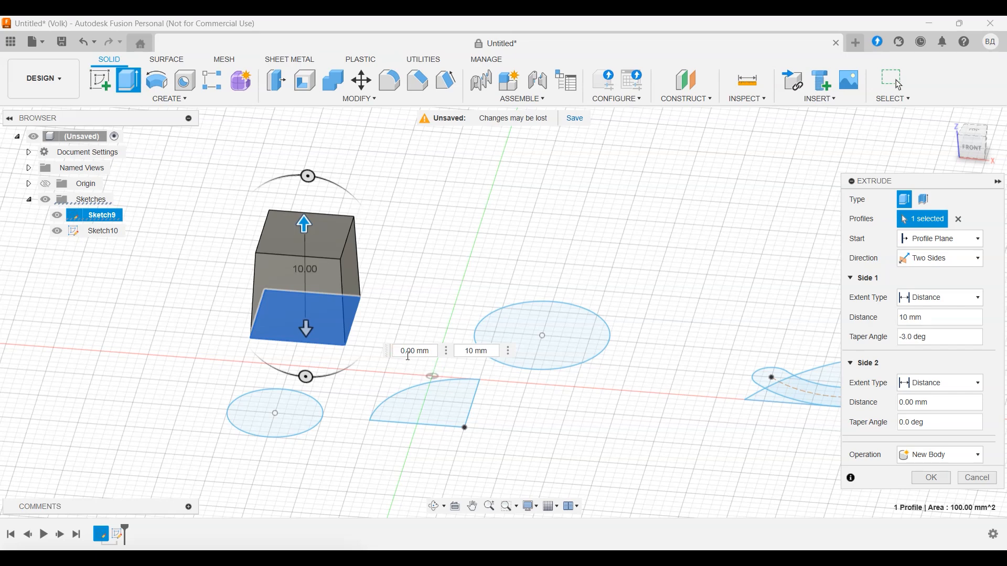
key("BackSpace")
key("BackSpace")
type("5.")
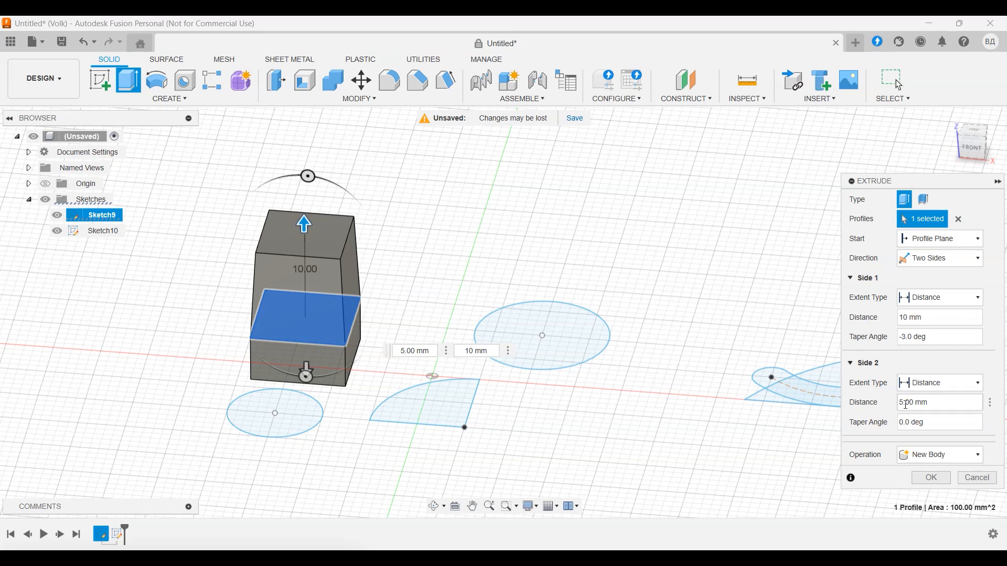
left_click(915, 418)
type("1")
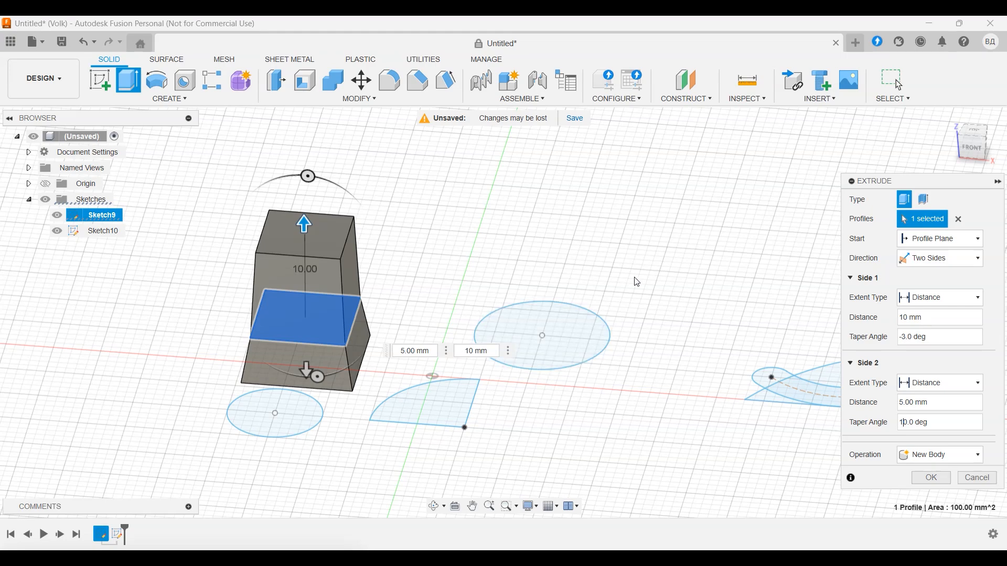
- Change the square's extrusion direction from two sides to Symmetric and look over the direction options again
mouse_move(478, 274)
middle_mouse_down("shift")
mouse_move(449, 259)
mouse_move(456, 254)
mouse_move(463, 276)
mouse_move(450, 303)
mouse_move(528, 288)
middle_mouse_up("shift")
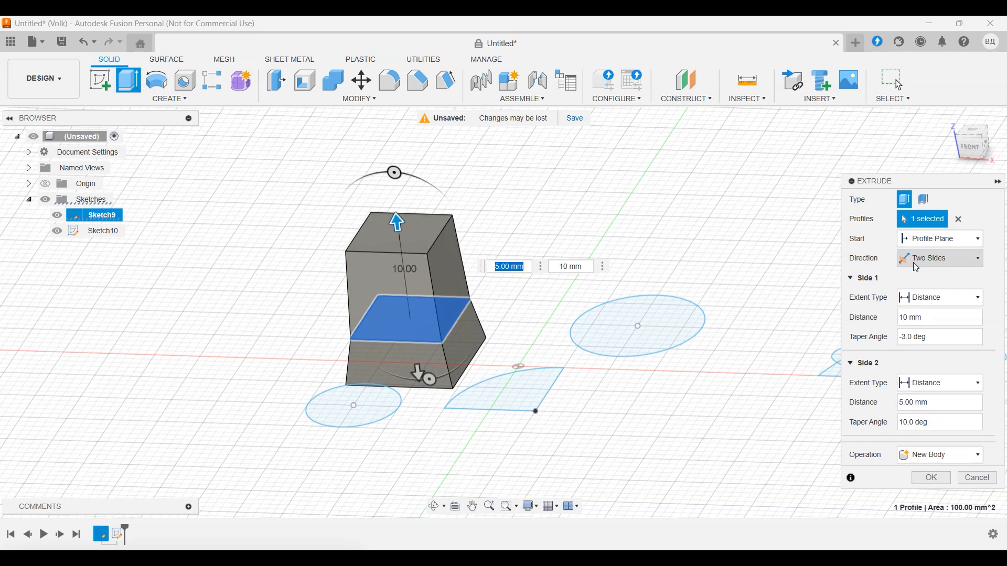
left_click(948, 266)
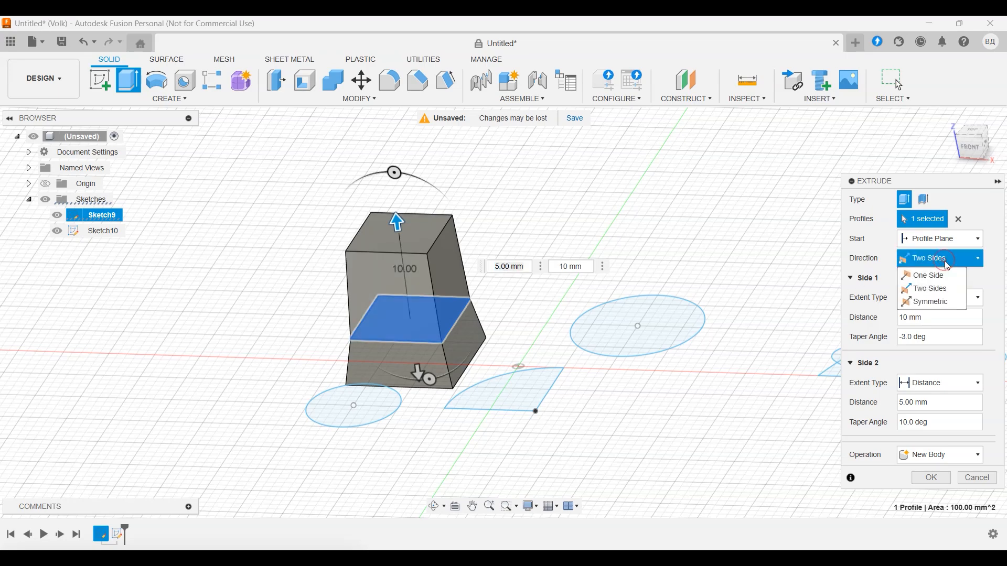
left_click(936, 300)
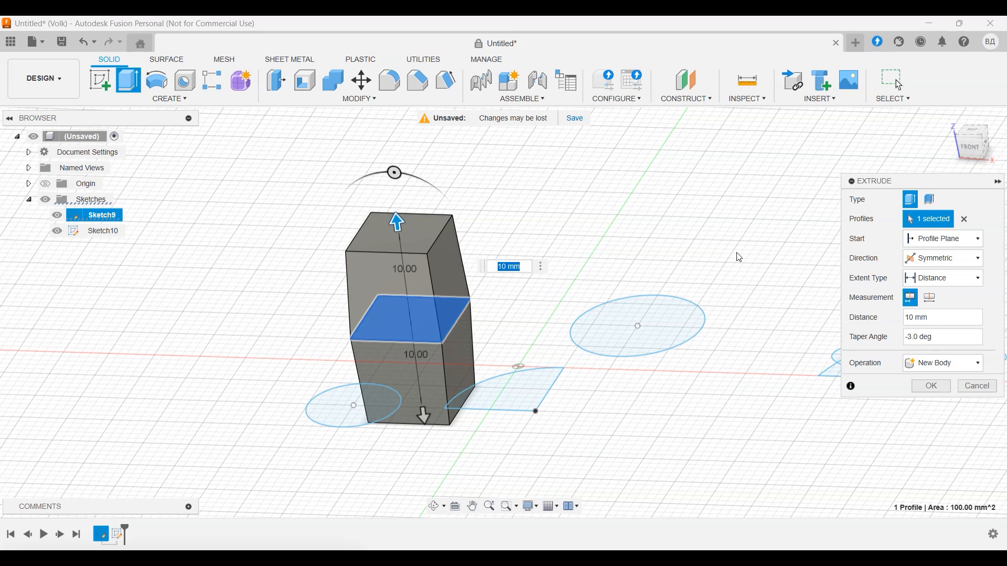
left_click(922, 261)
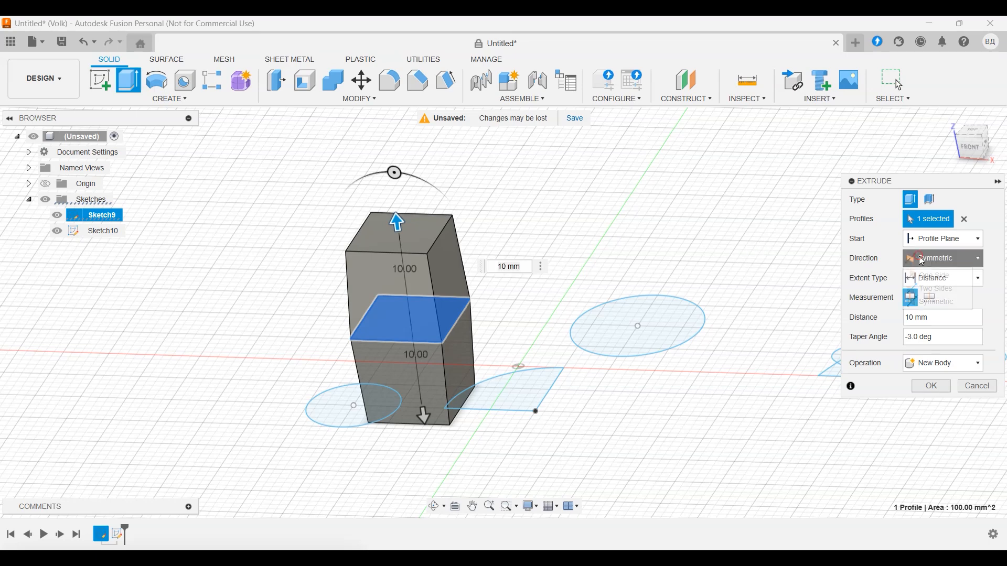
left_click(953, 265)
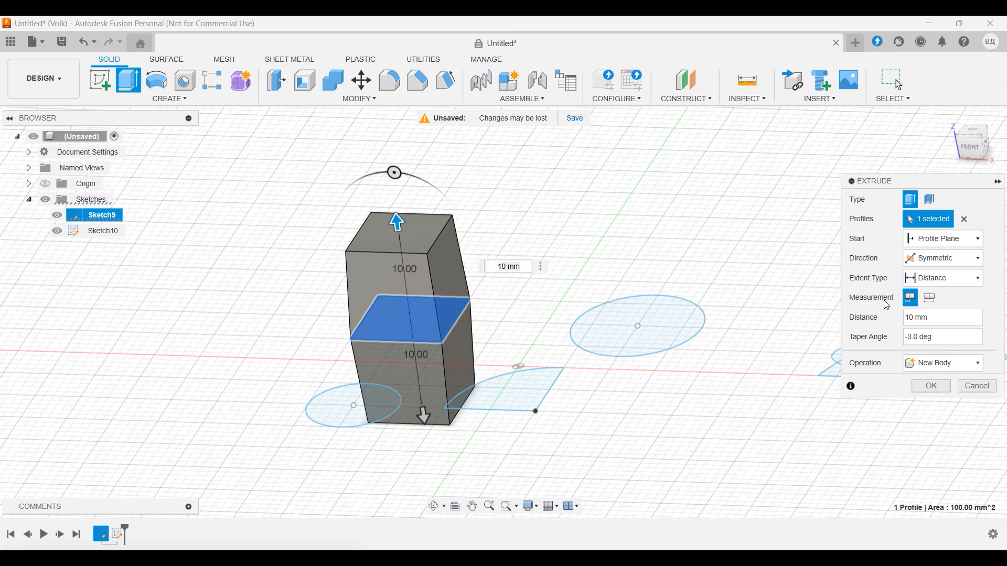
- Measure the symmetric 10 mm distance over the whole length and create the square's extrusion as a new body
left_click(934, 303)
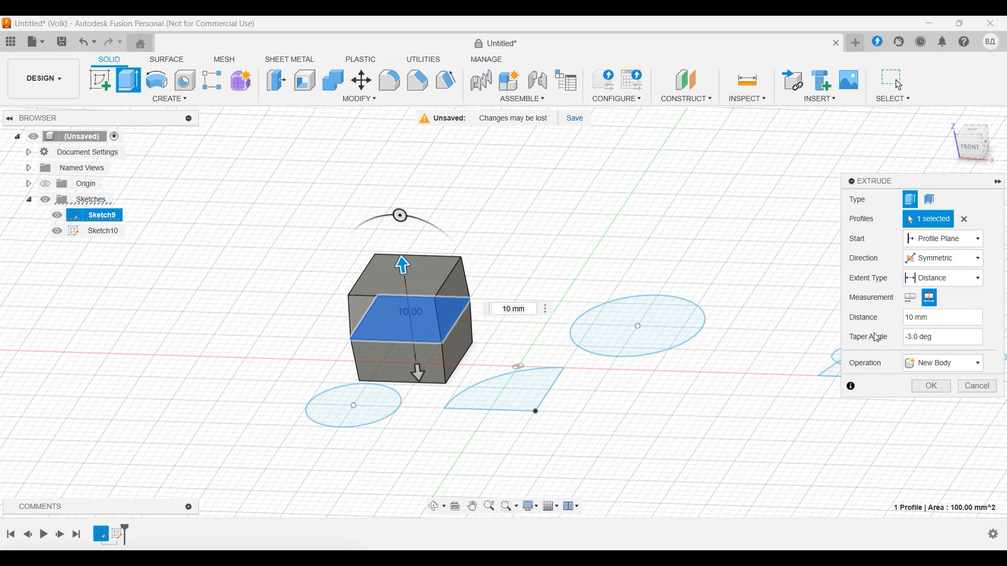
left_click(952, 368)
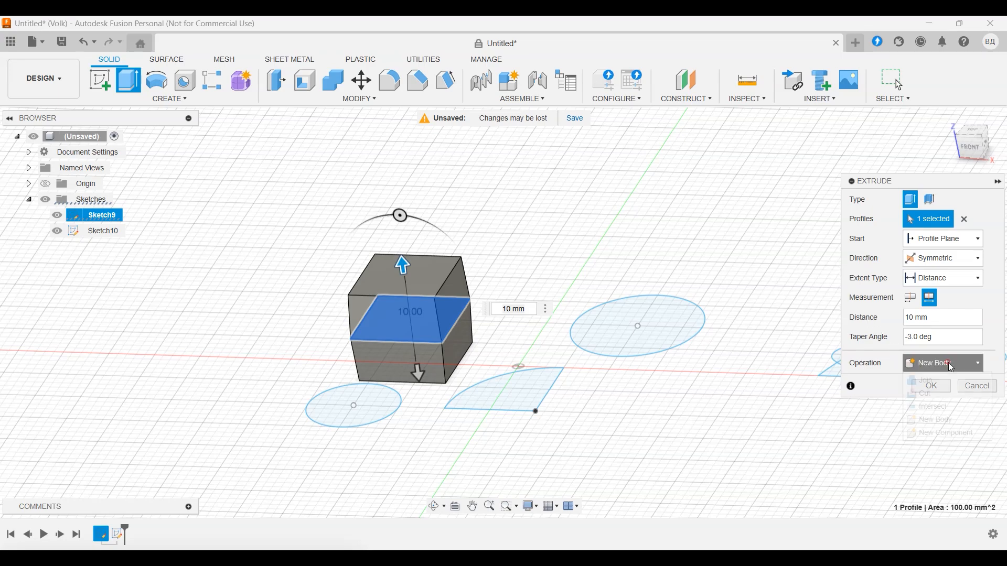
left_click(951, 365)
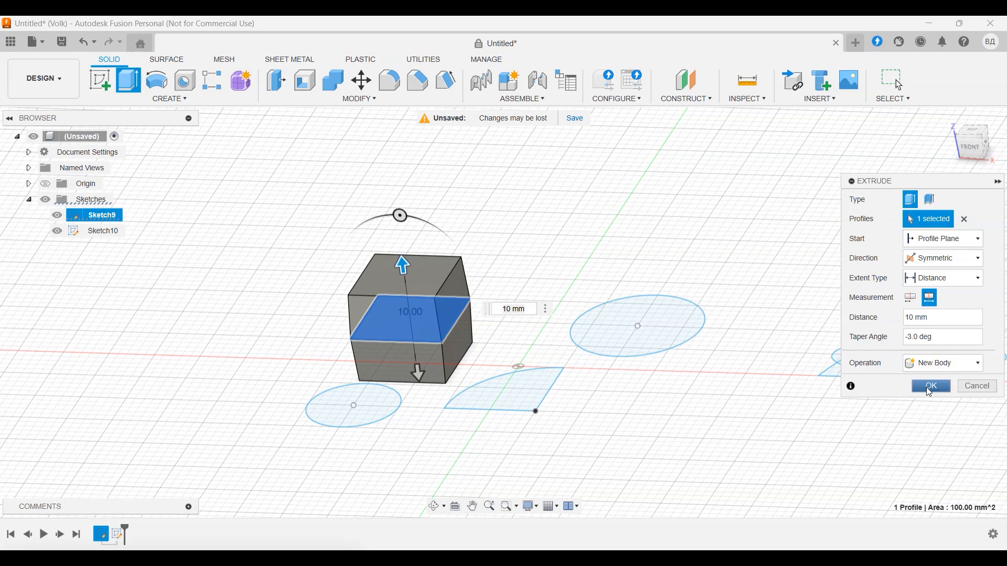
left_click(931, 387)
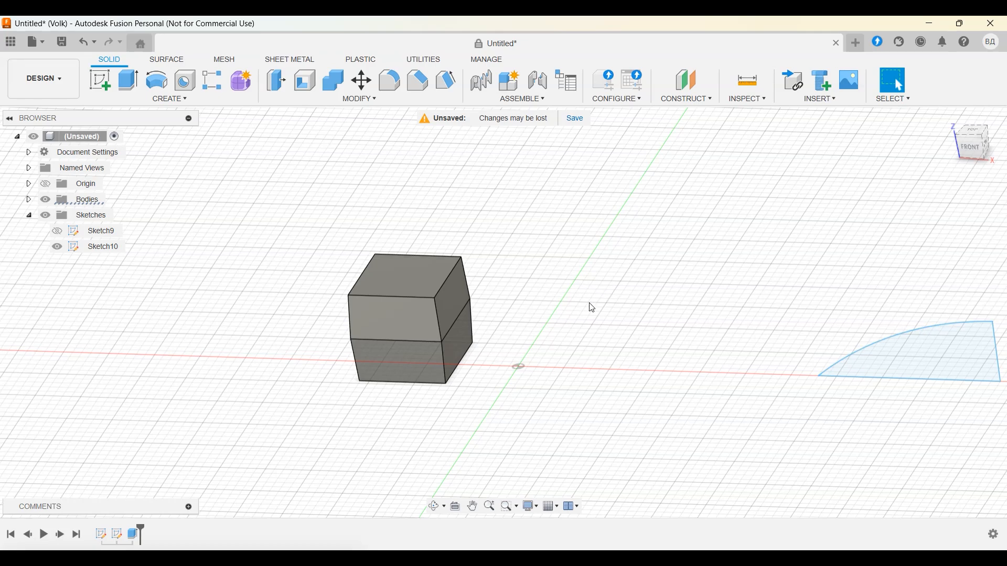
- Show Sketch9 again so its remaining profiles can be used
middle_click_drag(588, 305, 620, 318, "shift")
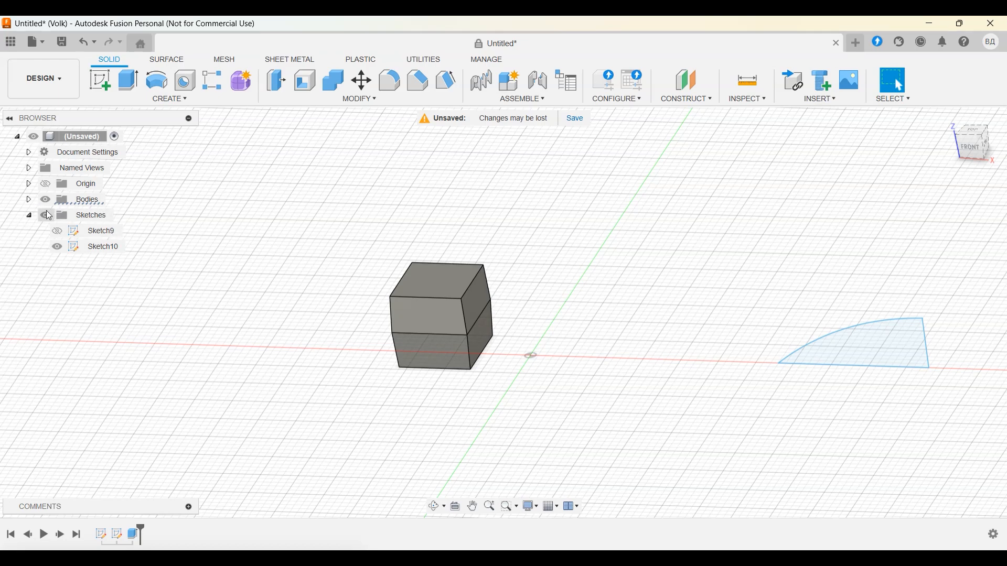
left_click(59, 232)
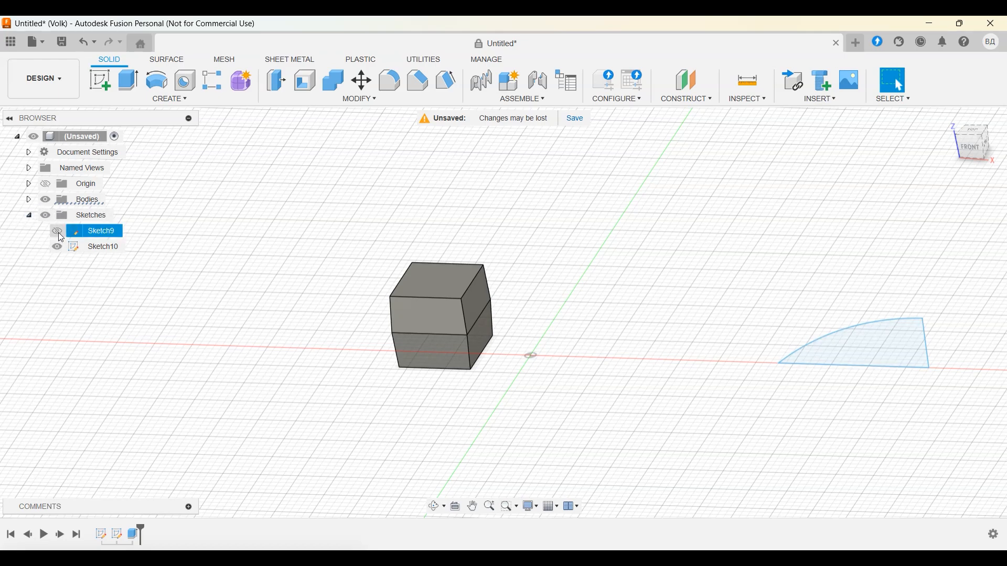
left_click(58, 232)
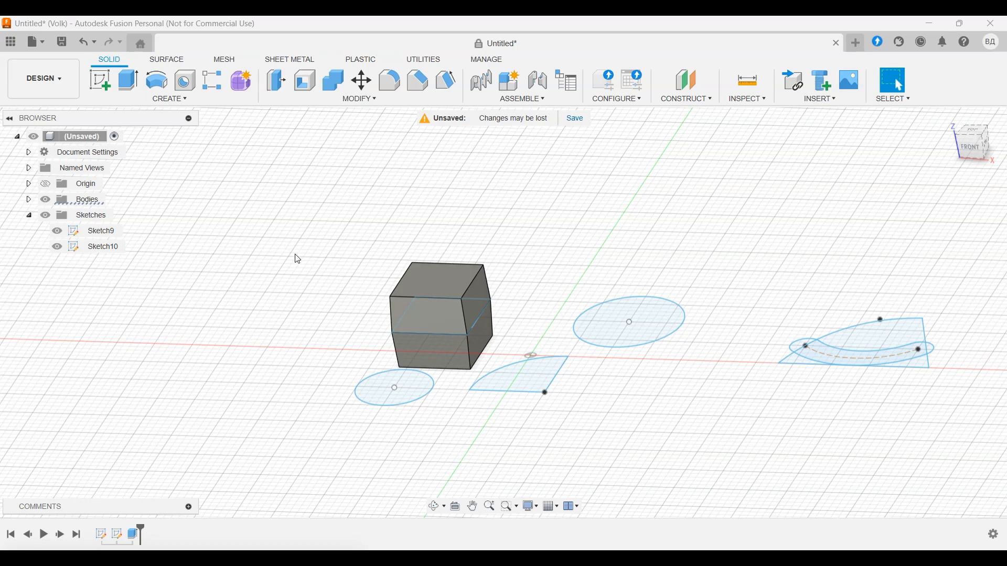
- Start Extrude on the larger circle, try a distance of 20 mm and set it to 10 mm
key("e")
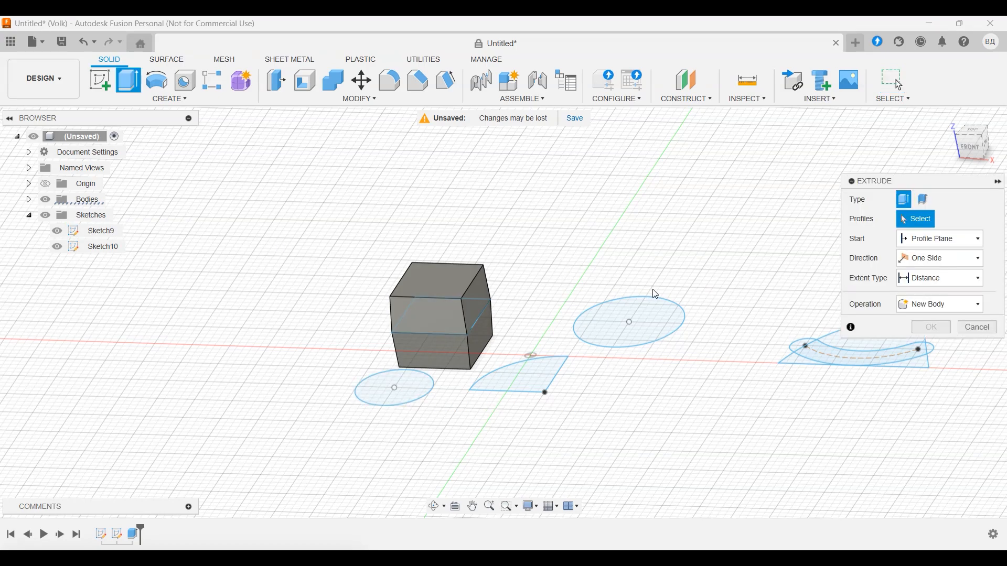
left_click(649, 317)
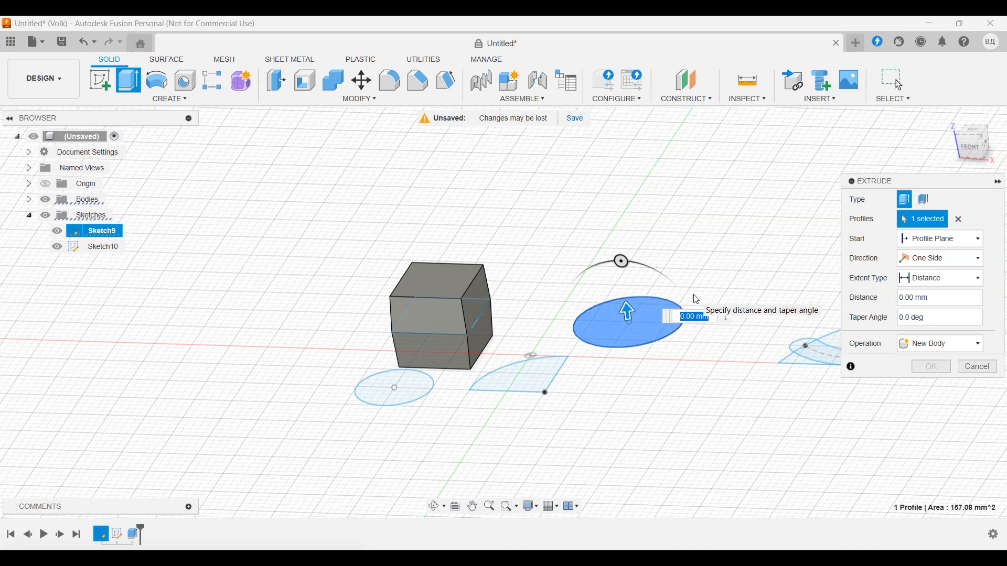
type("20")
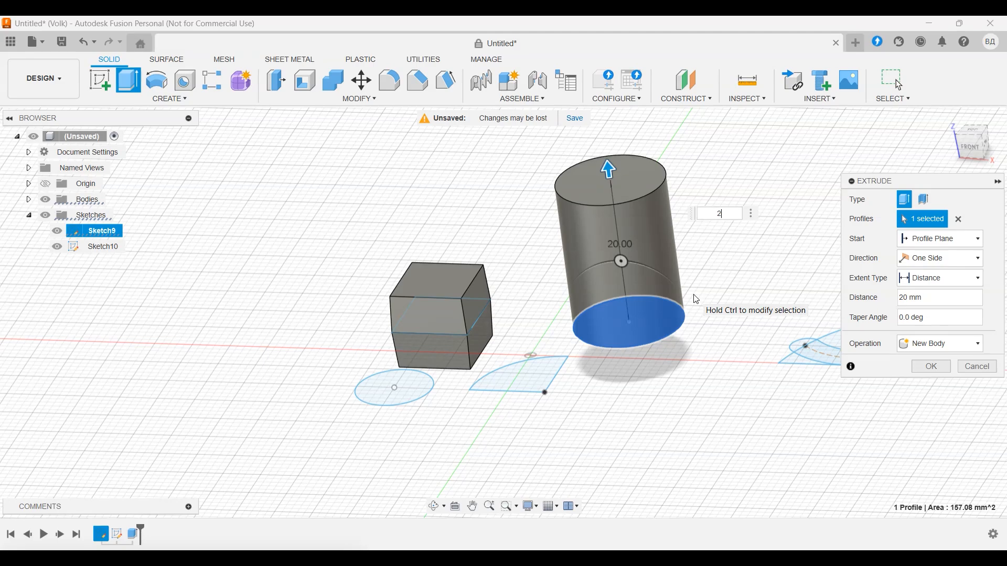
key("BackSpace")
type("10")
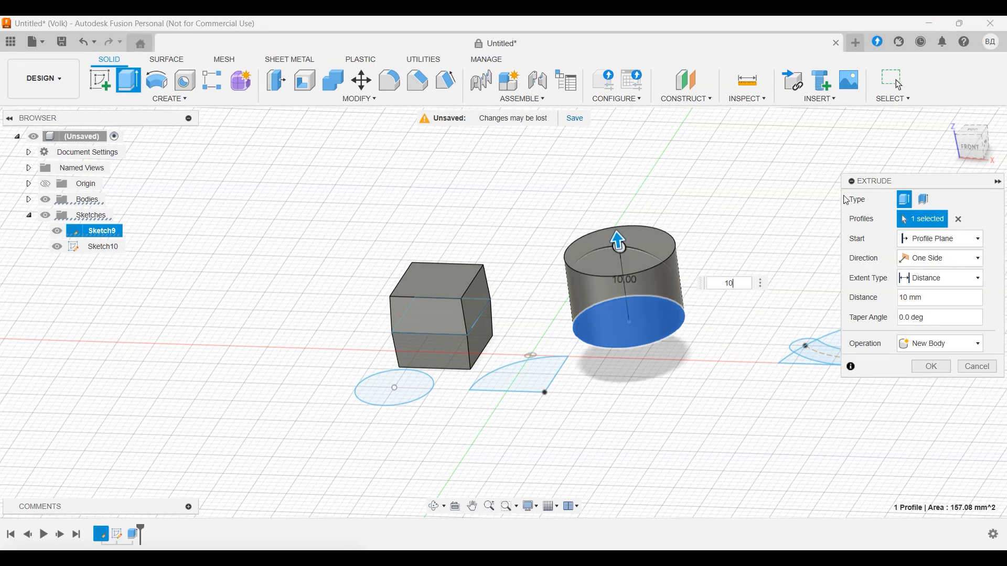
- Switch the circle's extrusion to a thin extrude and inspect the hollow ring from above
left_click(924, 200)
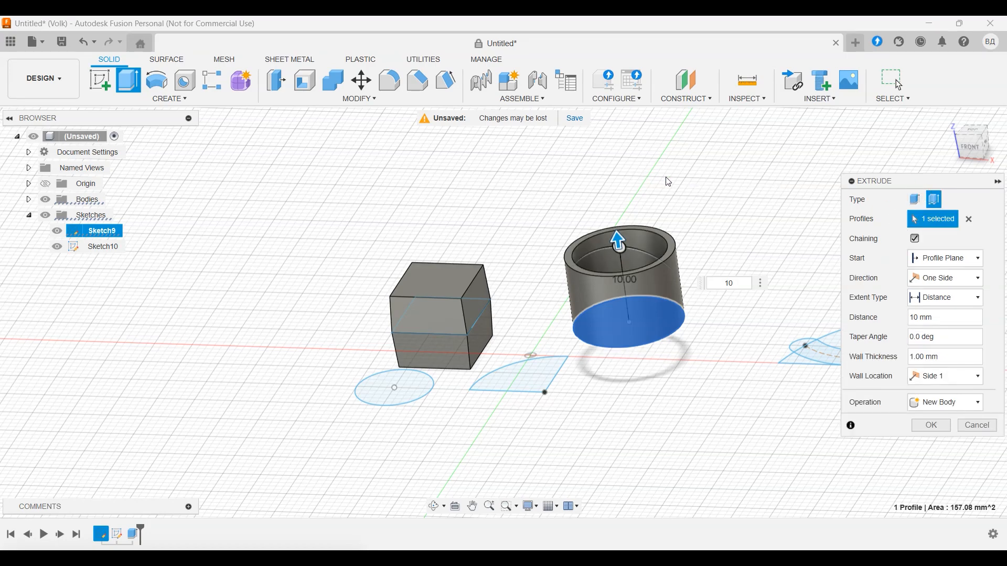
middle_click_drag(667, 182, 676, 233, "shift")
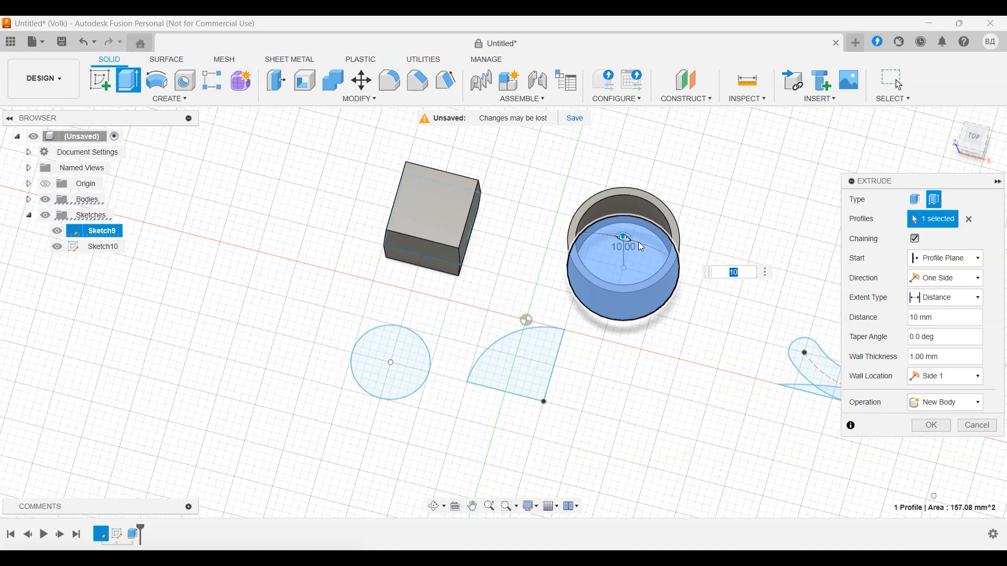
scroll(640, 242, "up", 3)
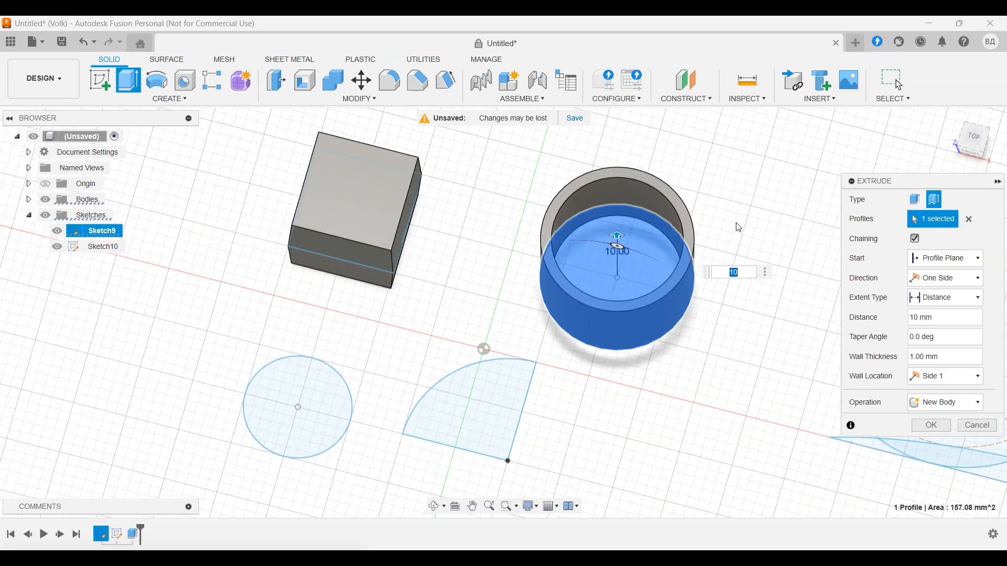
middle_click_drag(738, 227, 686, 232, "shift")
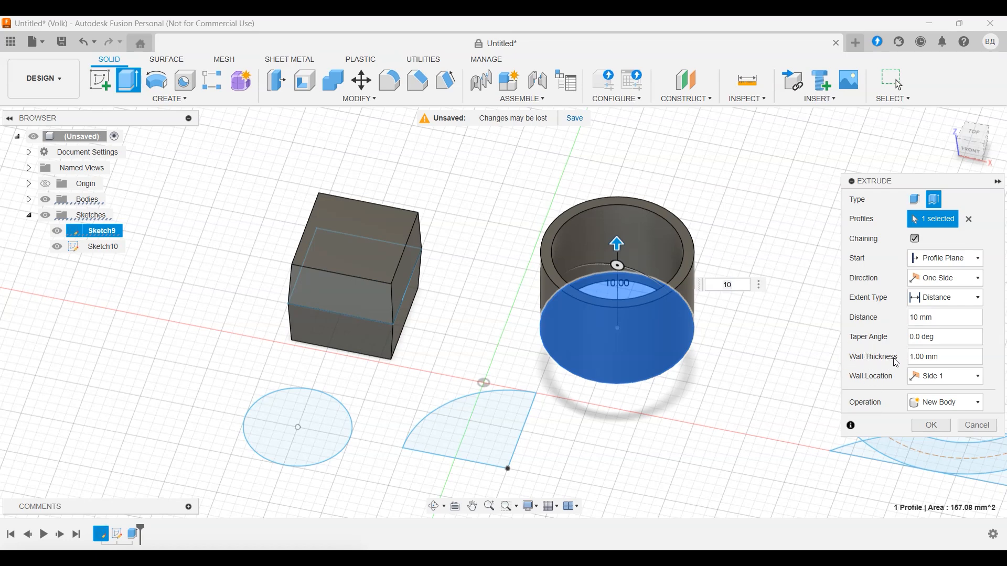
- Try a wall thickness of 2 mm on the thin extrusion and set it back to 1 mm
double_click(912, 357)
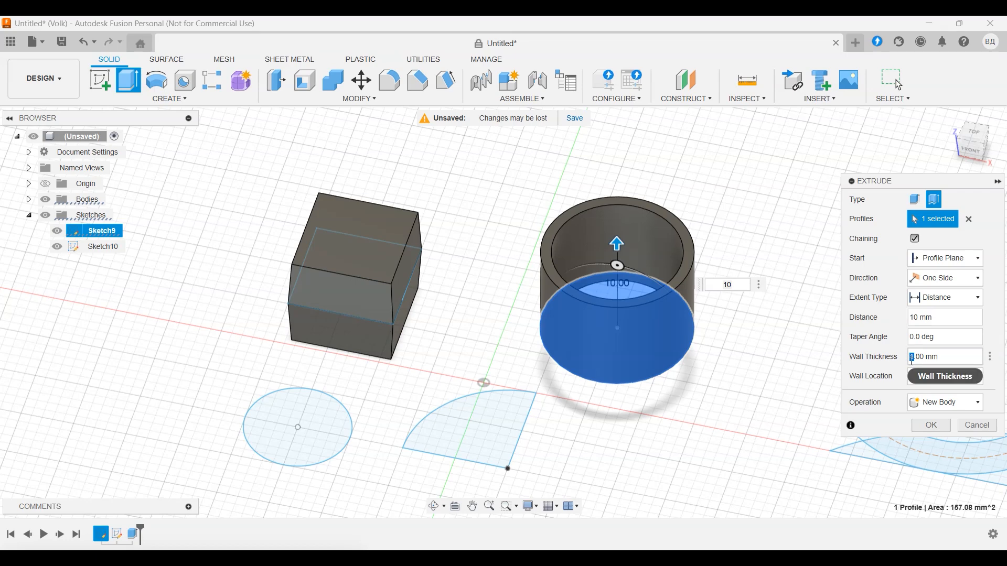
type("2")
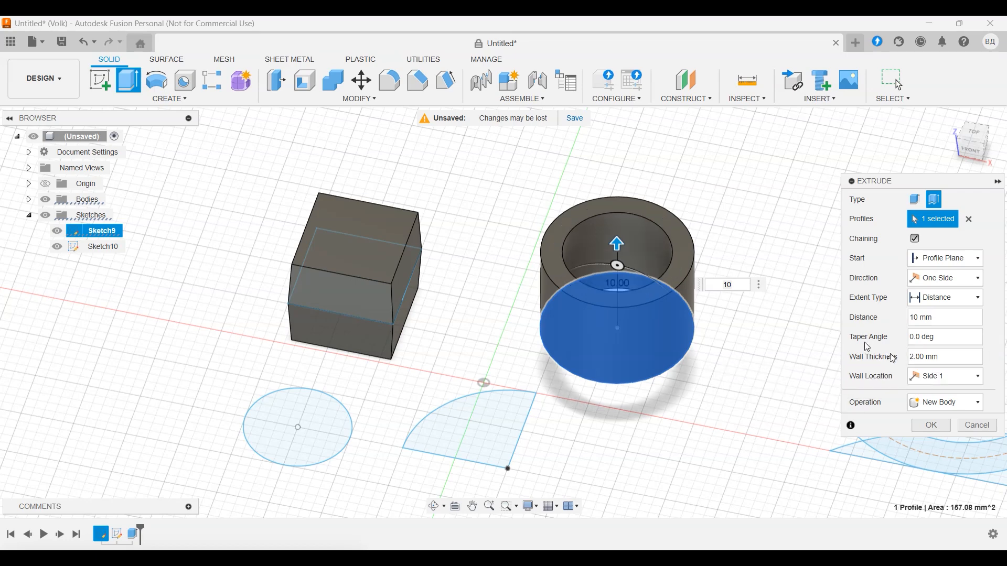
key("BackSpace")
type("1")
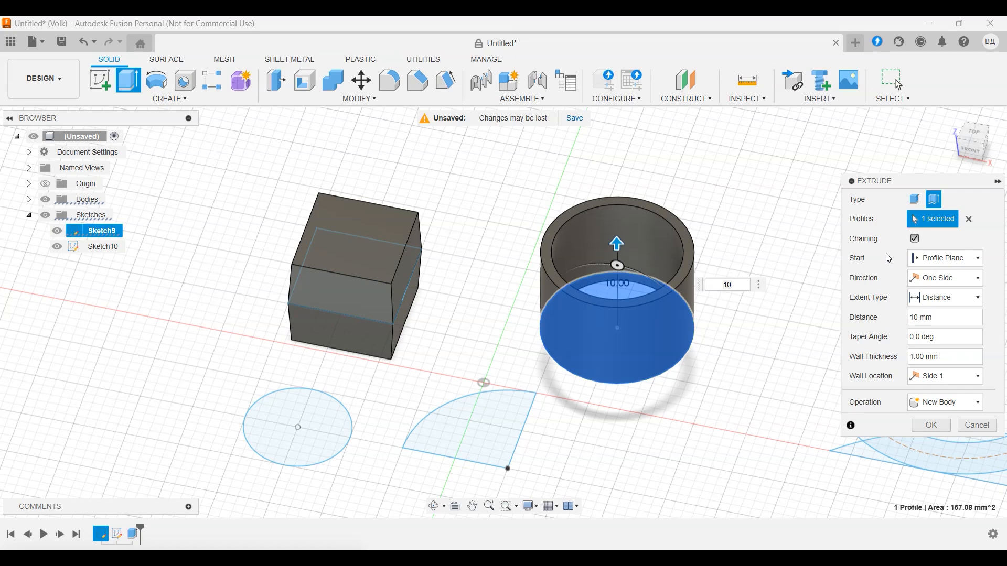
- Make the thin extrusion two-sided with a second-side distance of 7 mm
left_click(944, 277)
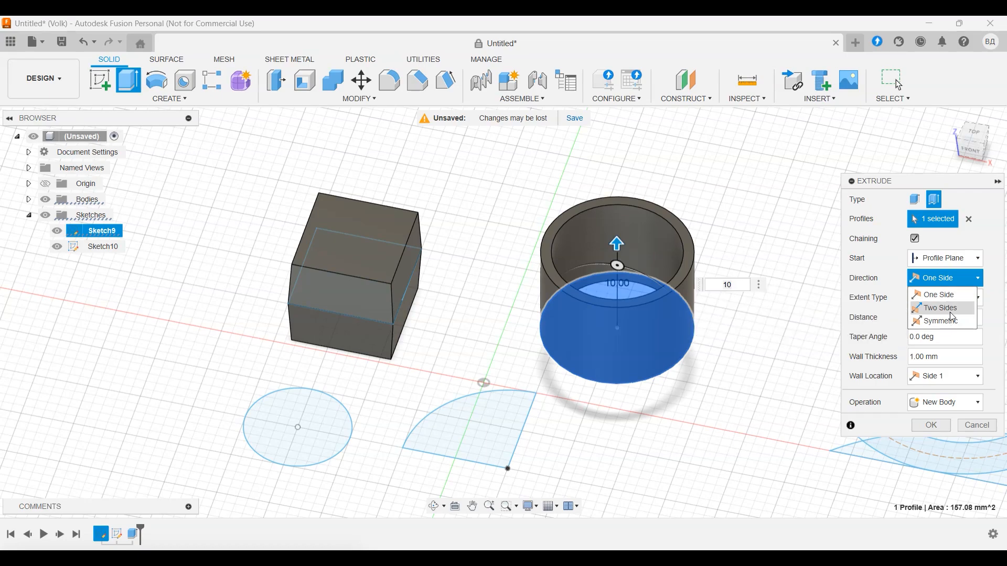
left_click(955, 312)
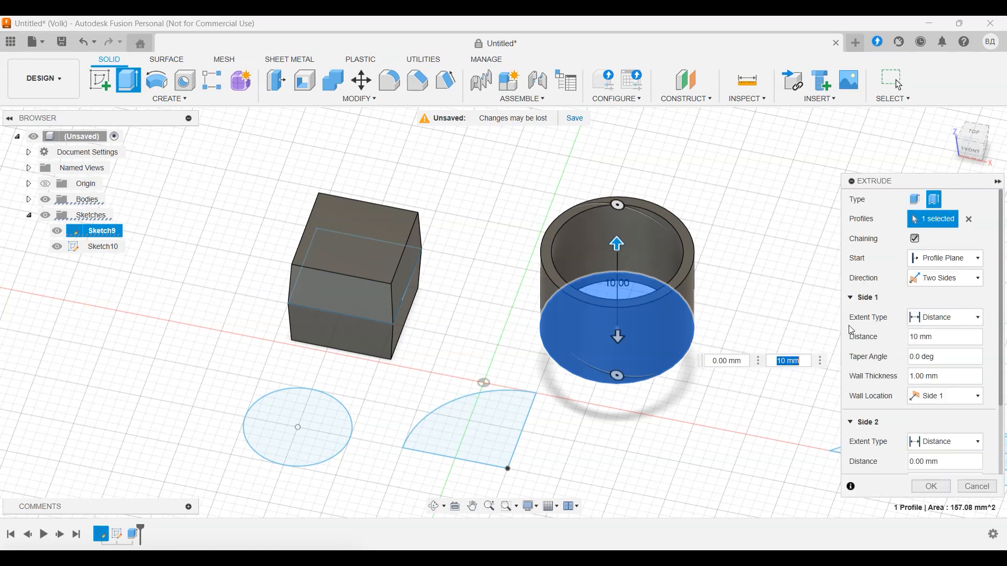
middle_click_drag(717, 433, 714, 409, "shift")
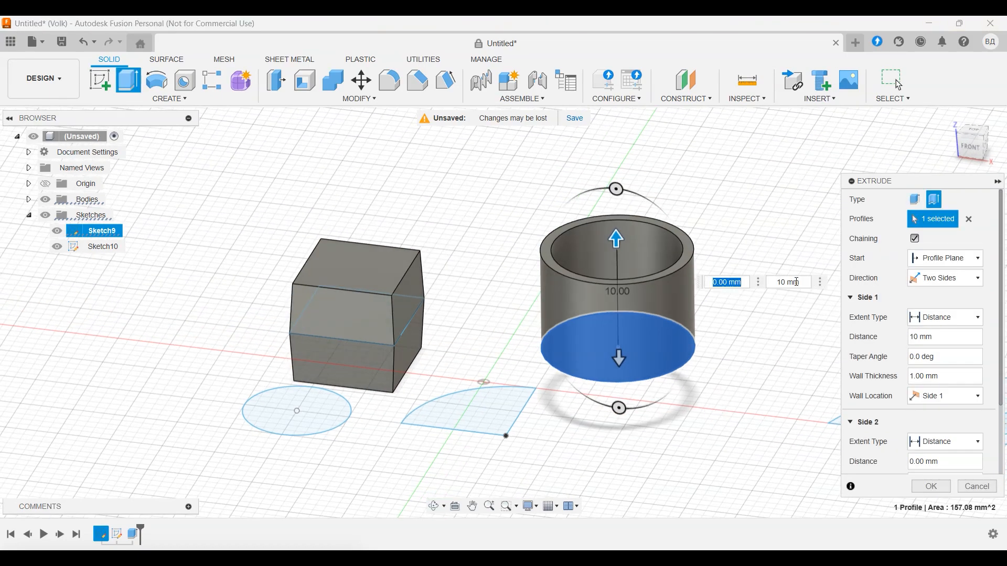
left_click(722, 282)
key("Return")
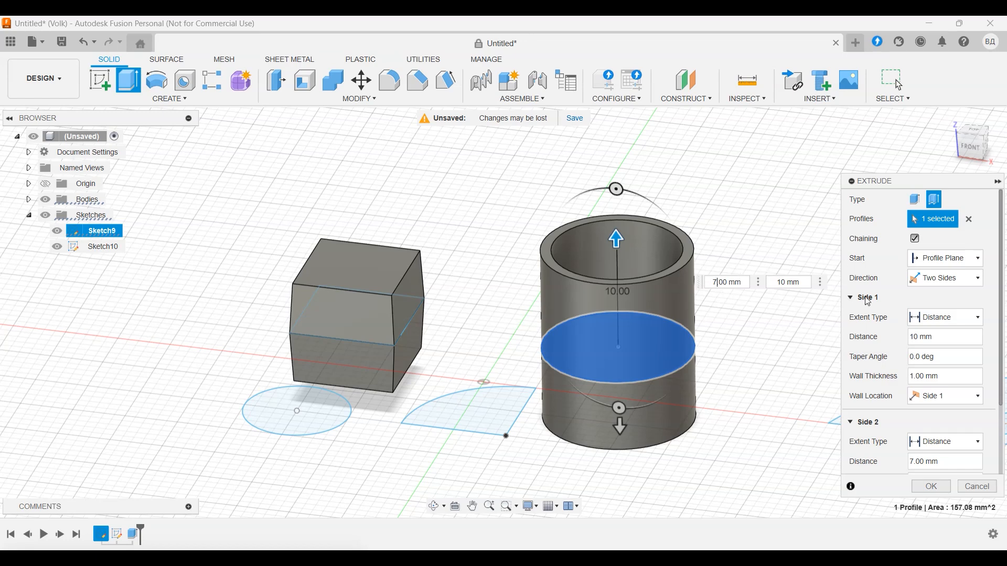
- Compare the distance, taper and wall settings of both sides, and look over the first side's wall location options
scroll(882, 391, "down", 2)
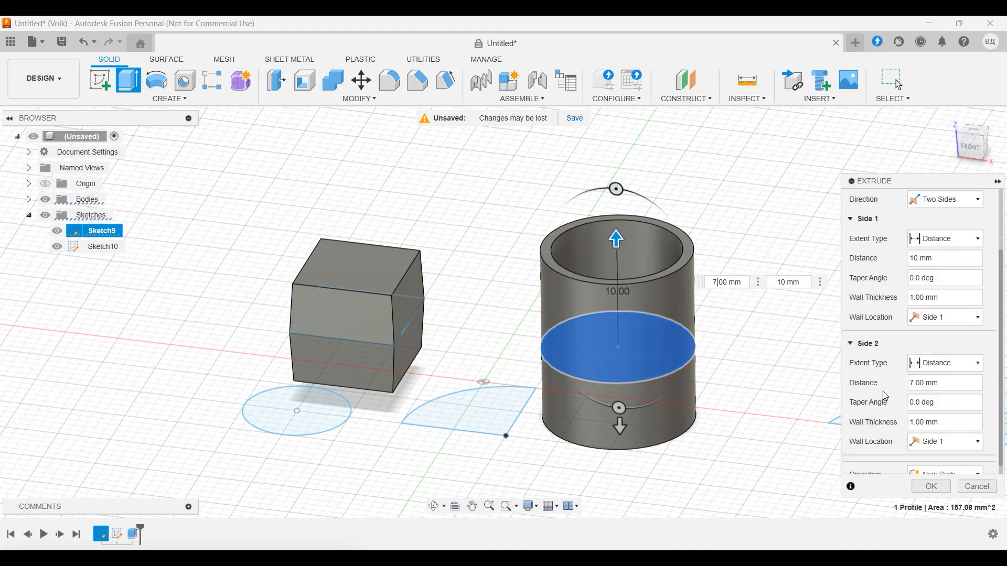
scroll(883, 391, "up", 1)
scroll(882, 391, "up", 1)
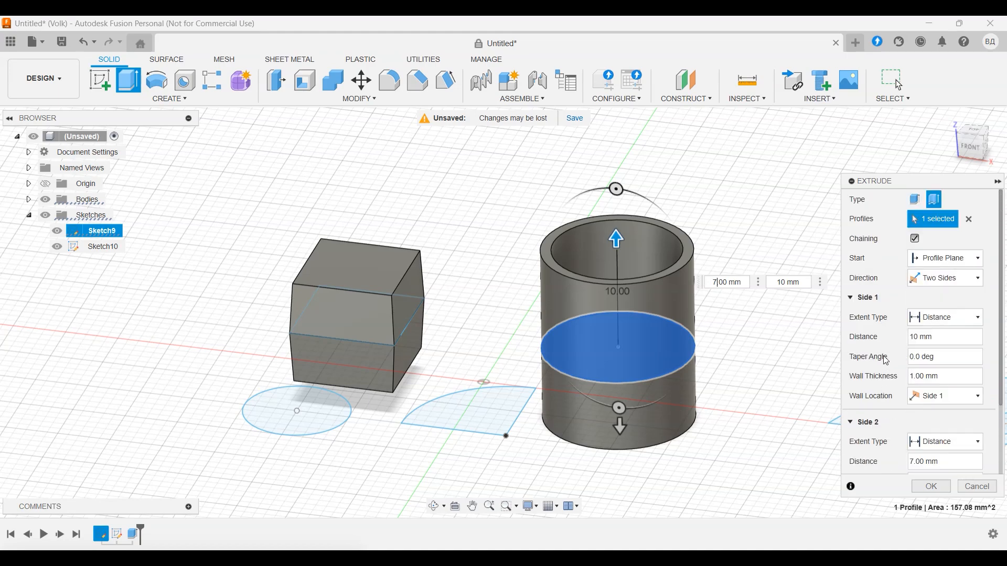
scroll(892, 415, "down", 2)
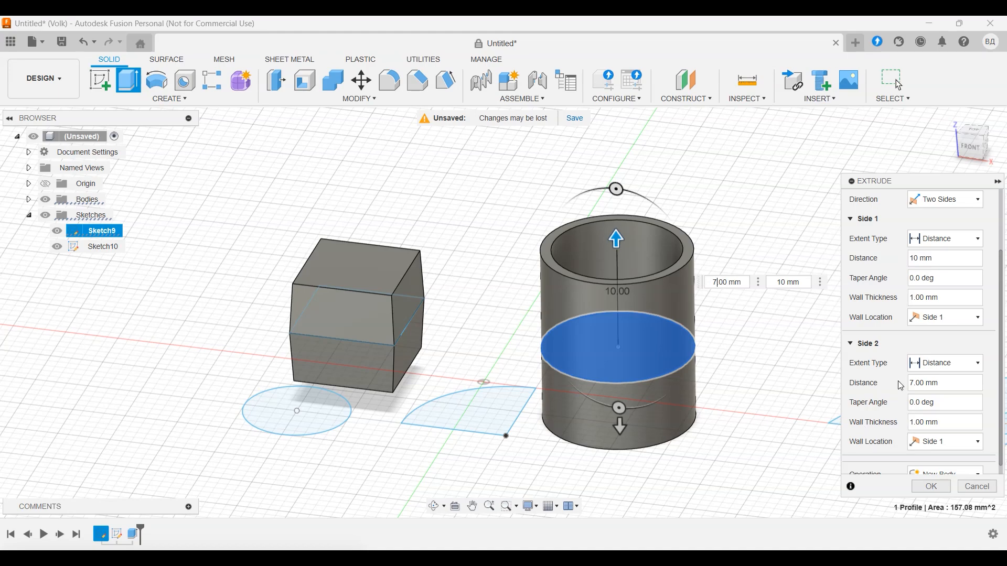
scroll(901, 387, "up", 2)
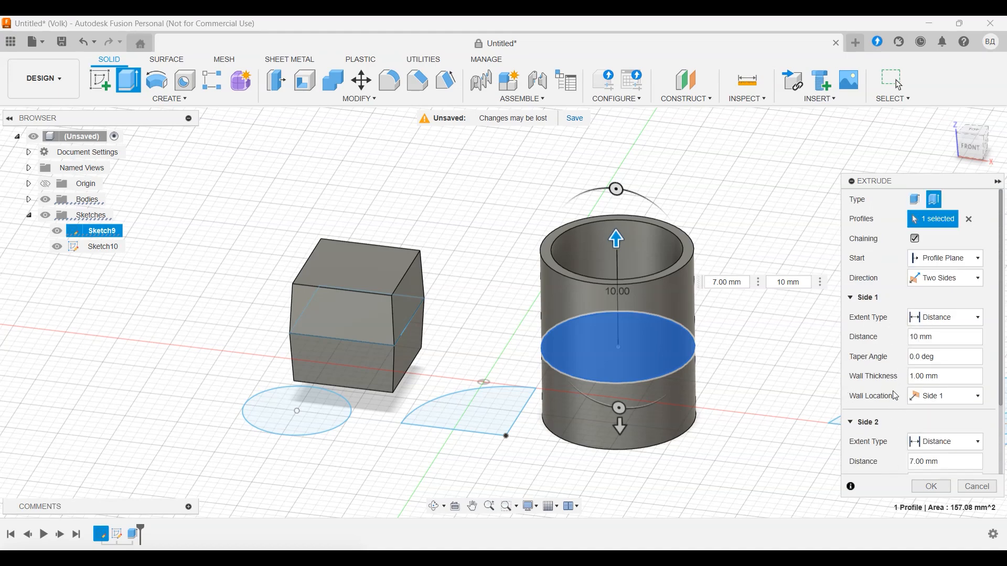
left_click(944, 401)
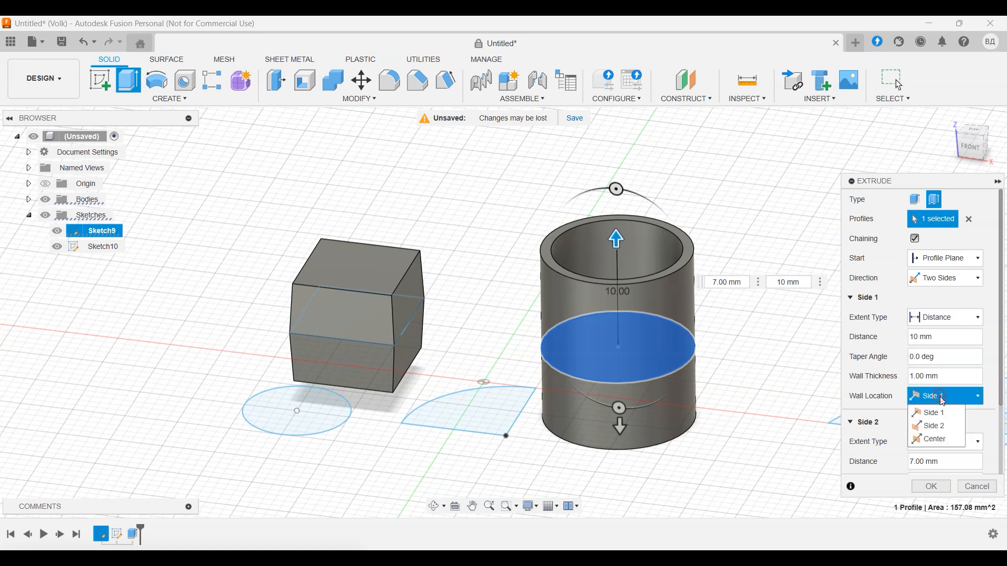
left_click(939, 396)
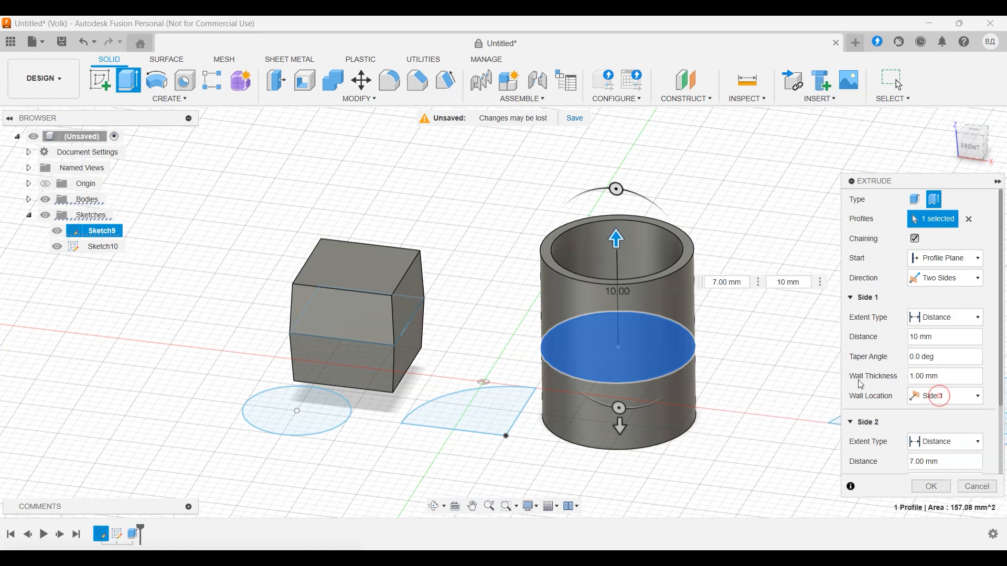
- Set the second side's wall location to Side 2 and inspect the stepped ring from below and the front
left_click(854, 299)
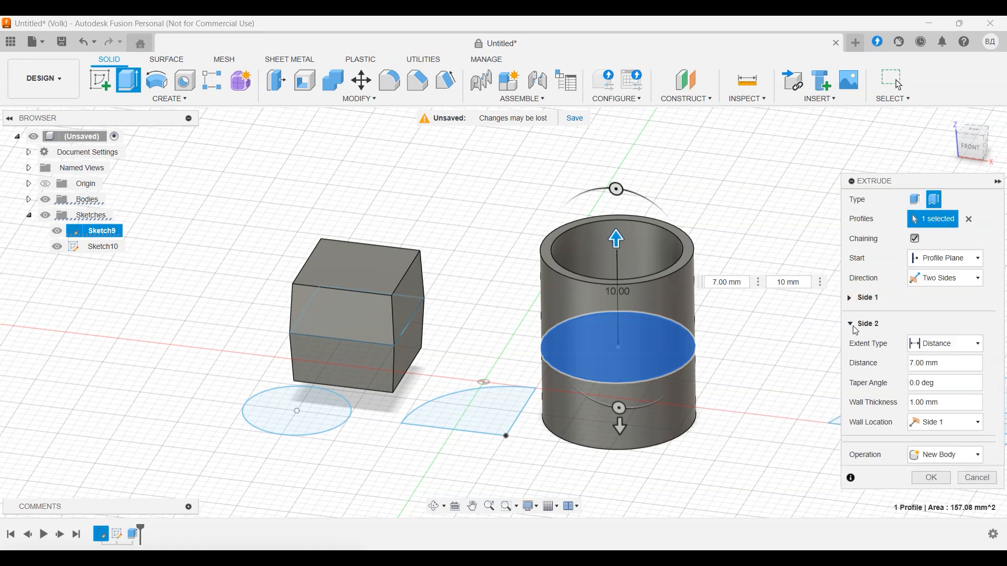
left_click(937, 429)
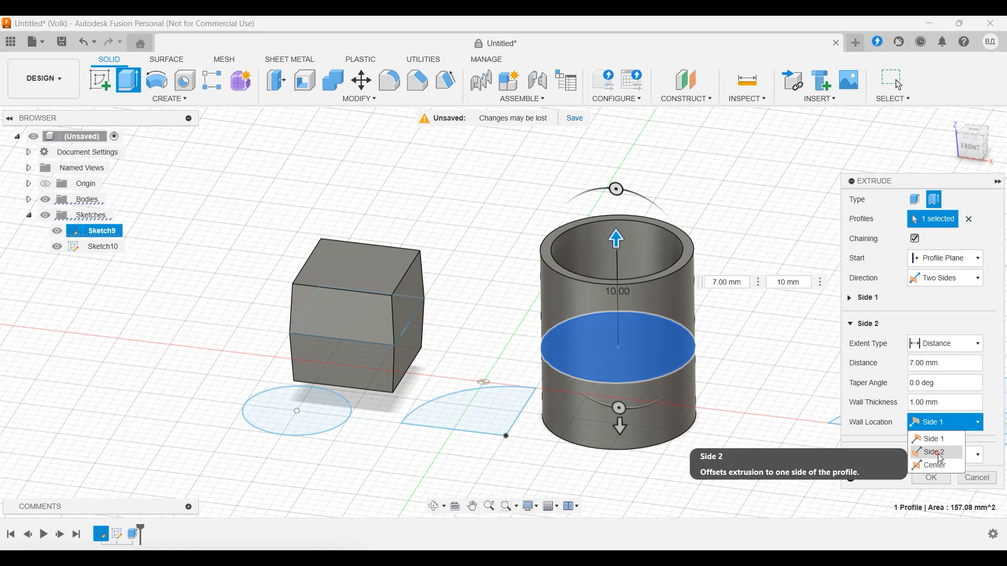
left_click(937, 451)
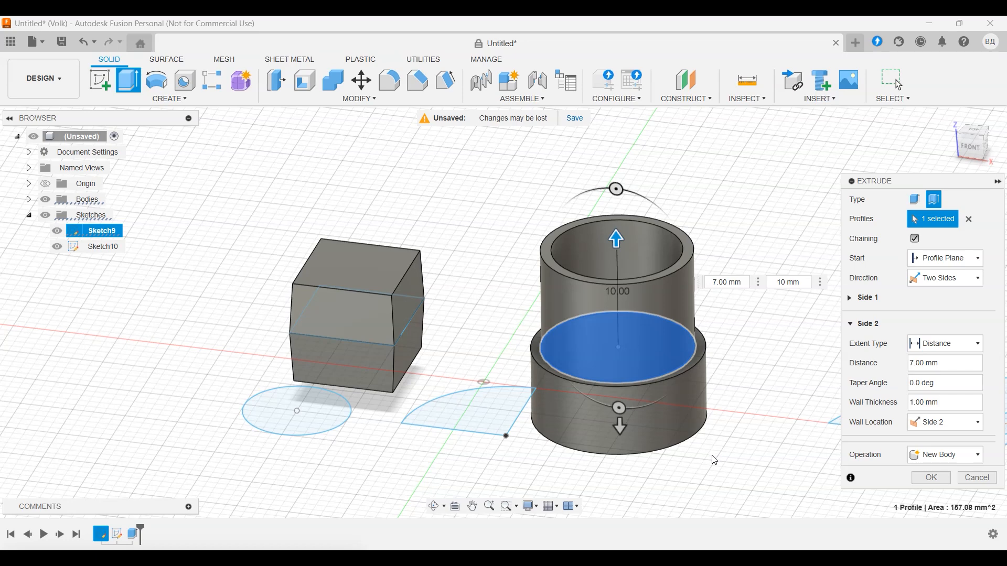
mouse_move(711, 449)
middle_mouse_down("shift")
mouse_move(716, 335)
mouse_move(673, 391)
middle_mouse_up("shift")
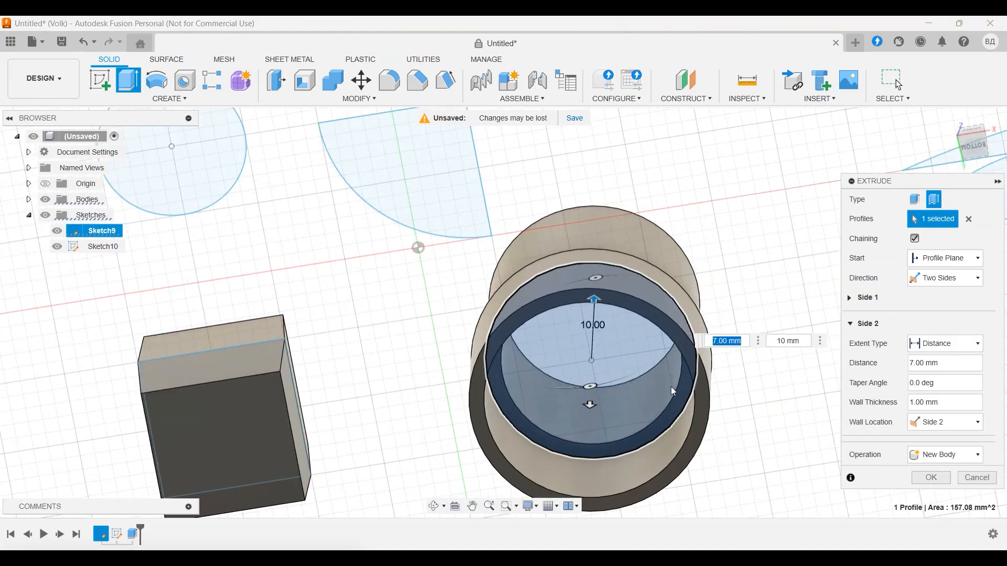
scroll(671, 386, "up", 2)
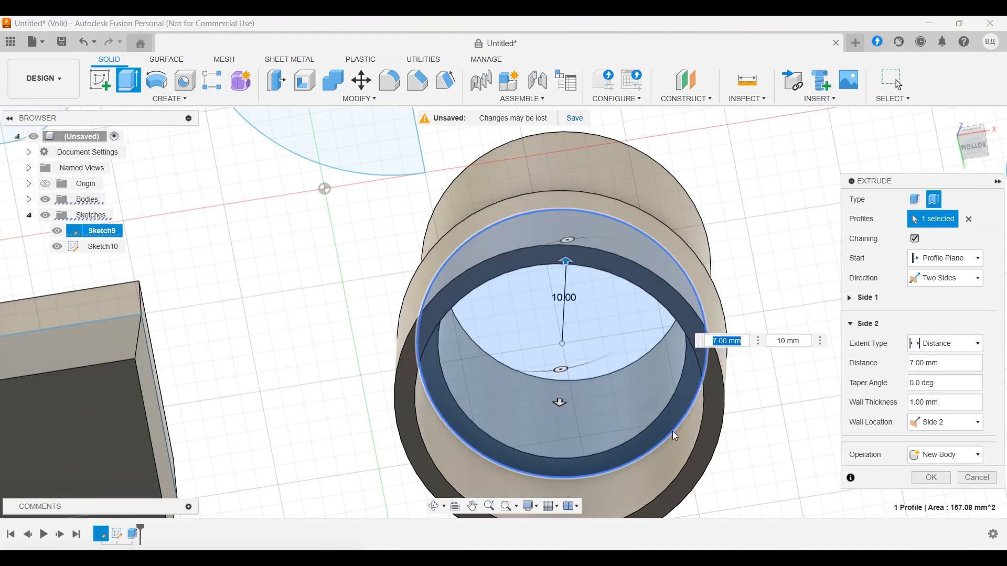
mouse_move(749, 256)
middle_mouse_down("shift")
mouse_move(740, 341)
mouse_move(724, 328)
mouse_move(689, 348)
middle_mouse_up("shift")
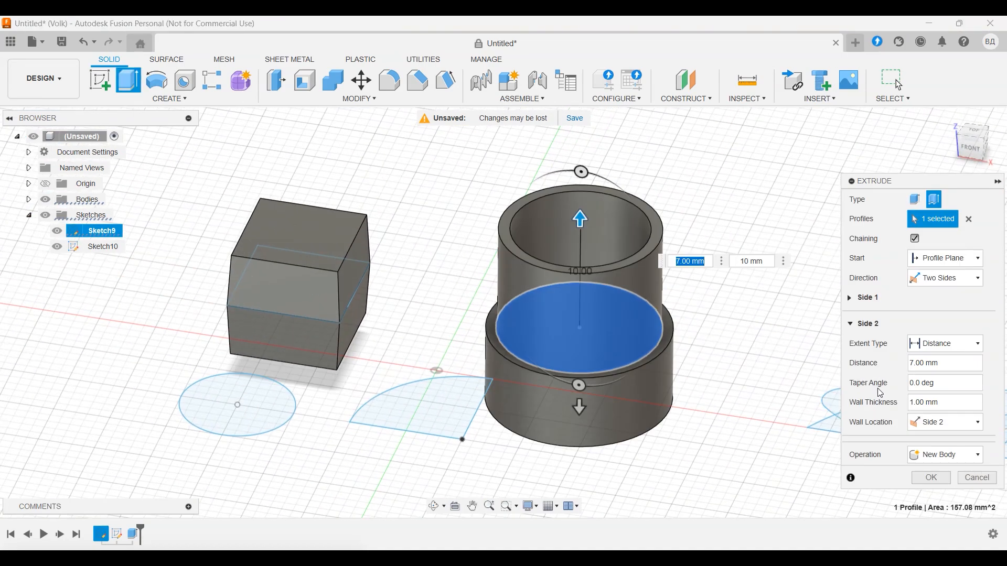
- Give the second side of the thin extrusion a taper angle of 7 degrees
left_click(912, 384)
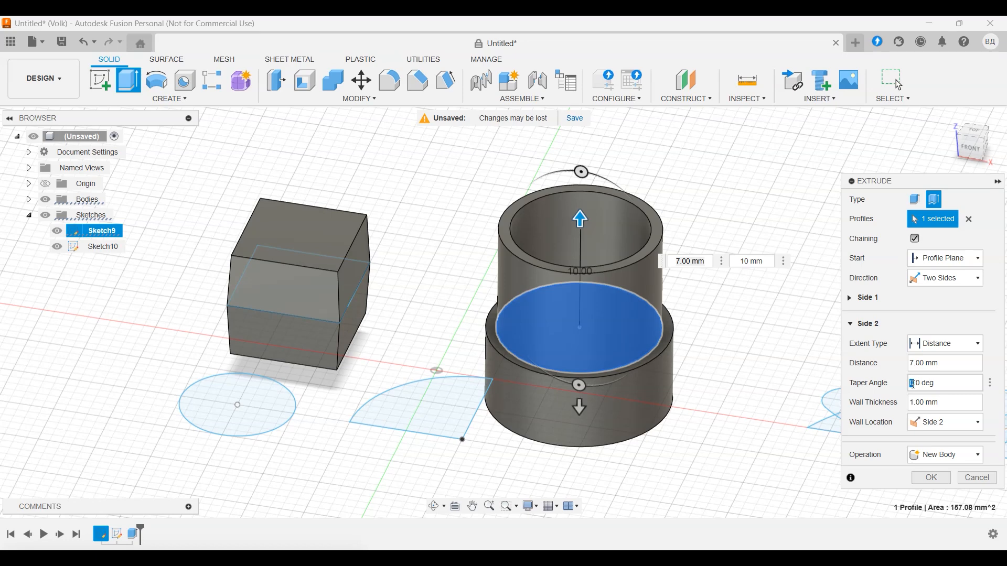
type("7")
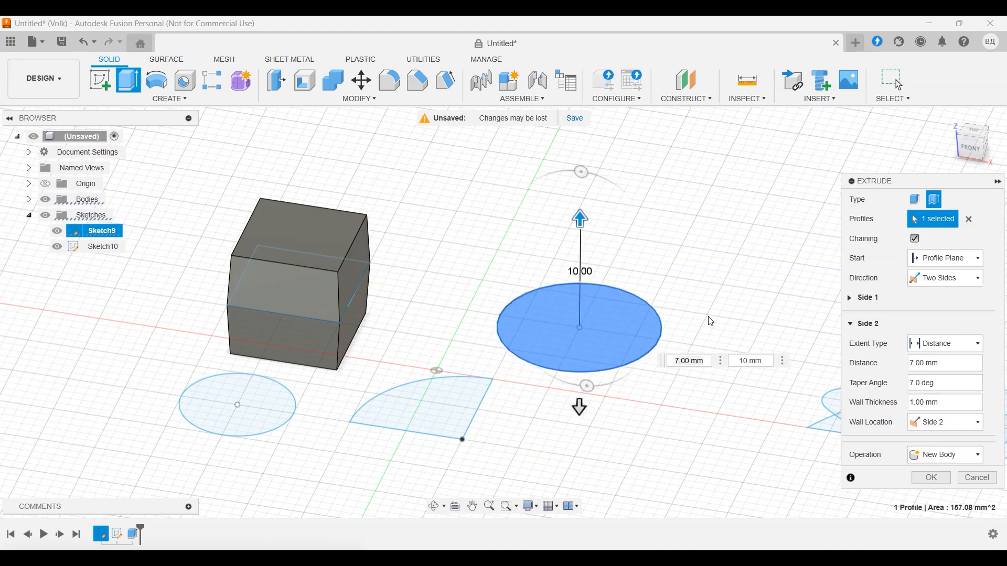
middle_click_drag(711, 321, 703, 272)
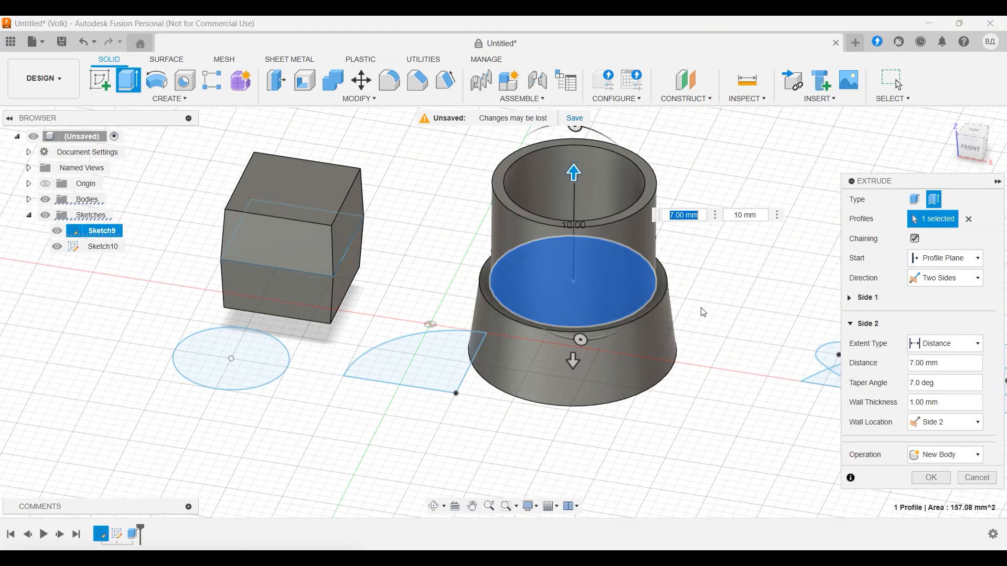
- Try the Center wall location on the tapered second side and return it to Side 2
left_click(925, 422)
left_click(933, 466)
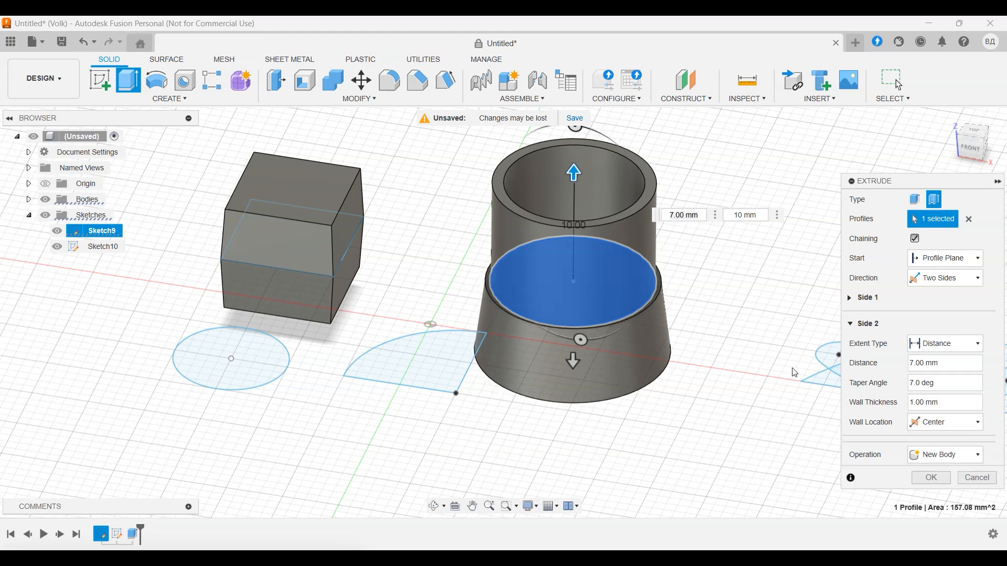
scroll(682, 312, "up", 3)
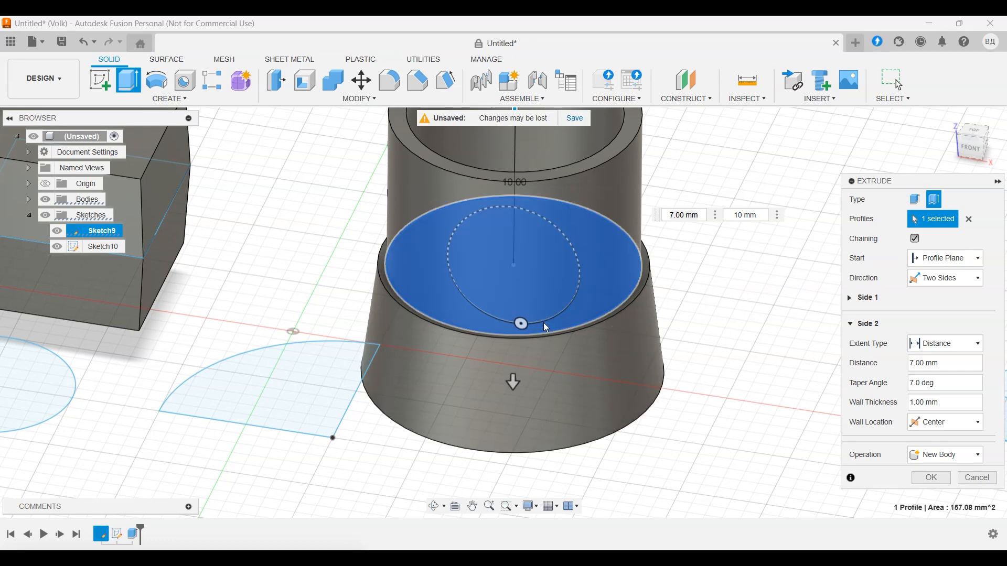
left_click(945, 424)
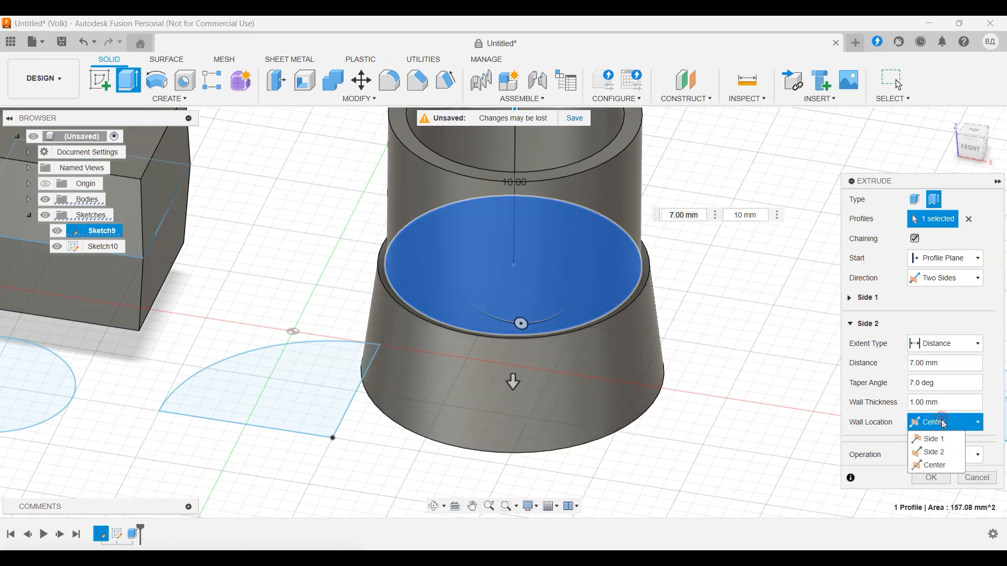
left_click(932, 450)
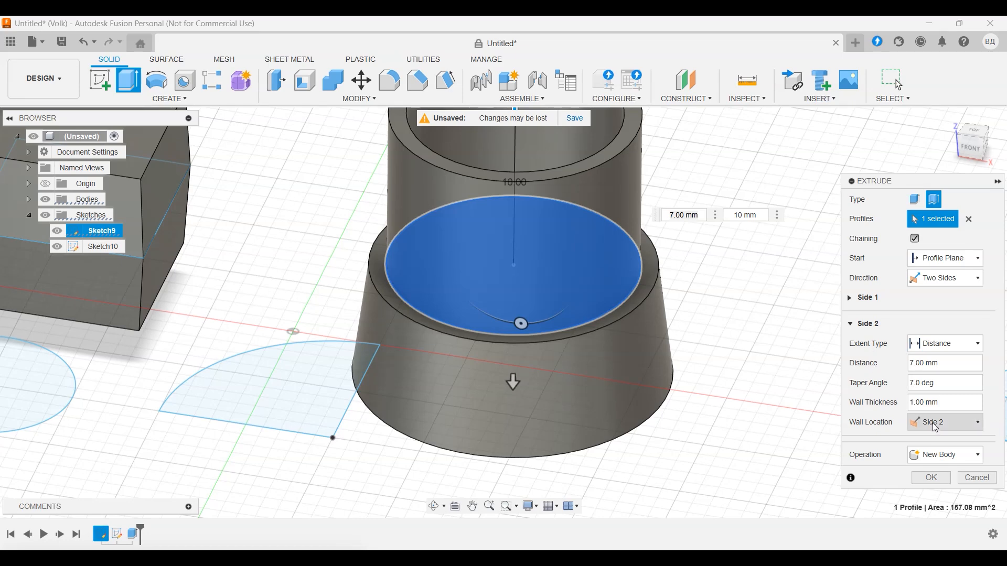
- Set the extrusion's operation to New Component and its direction to Symmetric
left_click(943, 455)
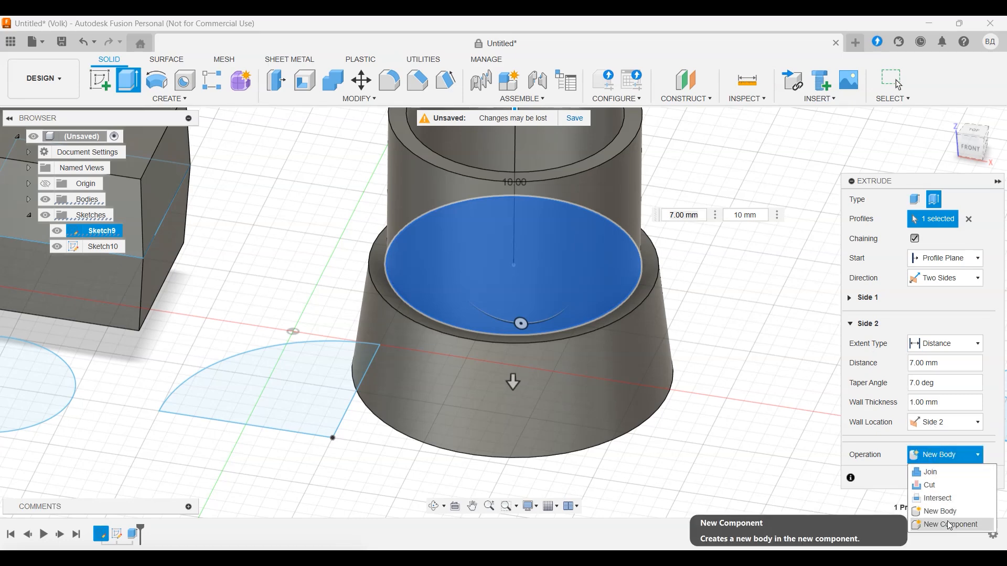
left_click(949, 525)
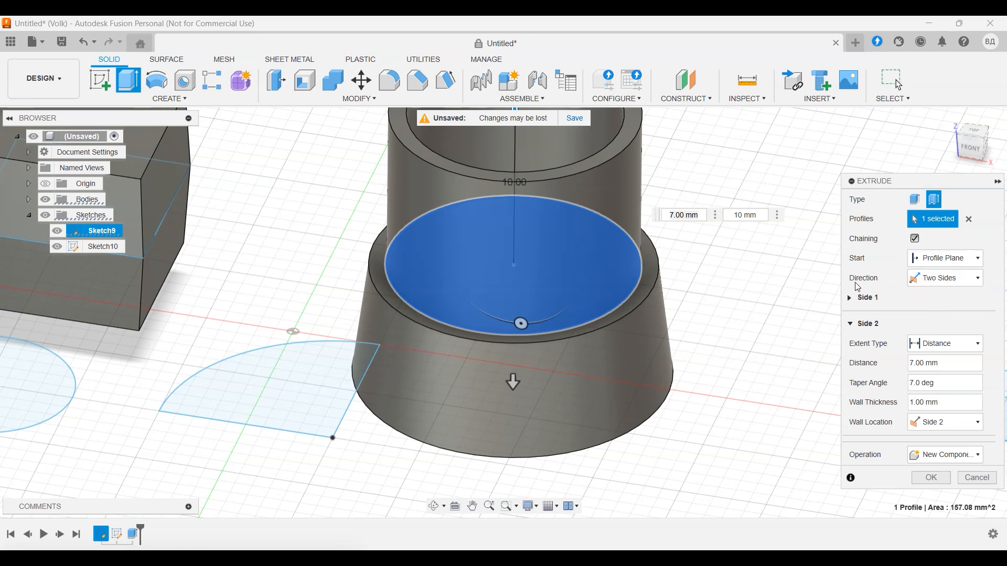
left_click(928, 282)
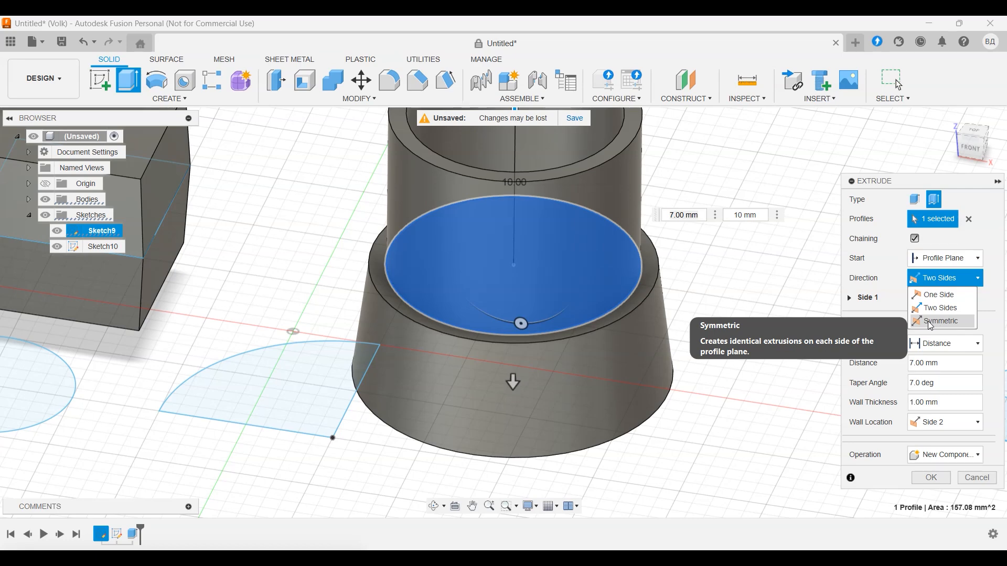
left_click(881, 275)
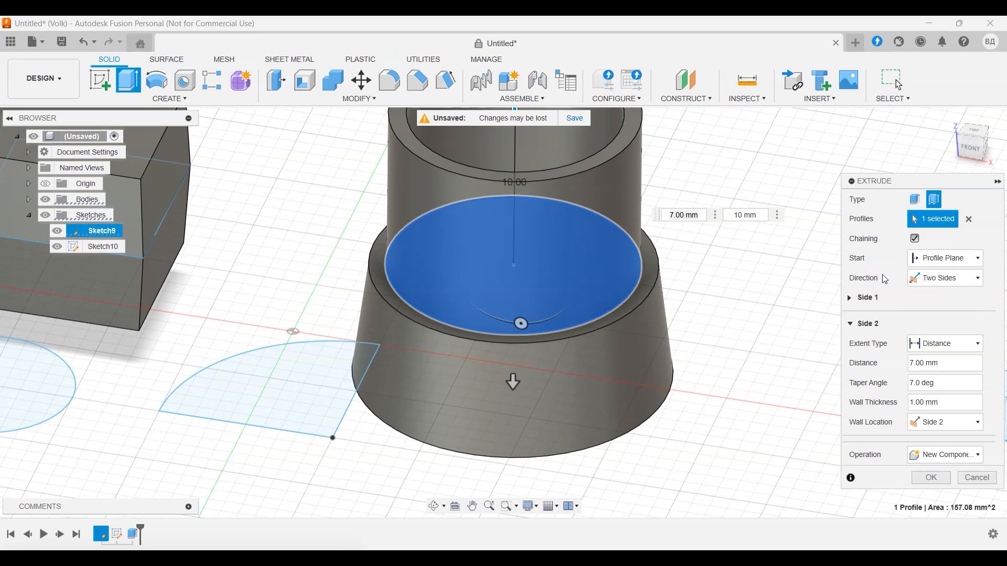
left_click(924, 278)
left_click(939, 283)
left_click(937, 278)
left_click(942, 321)
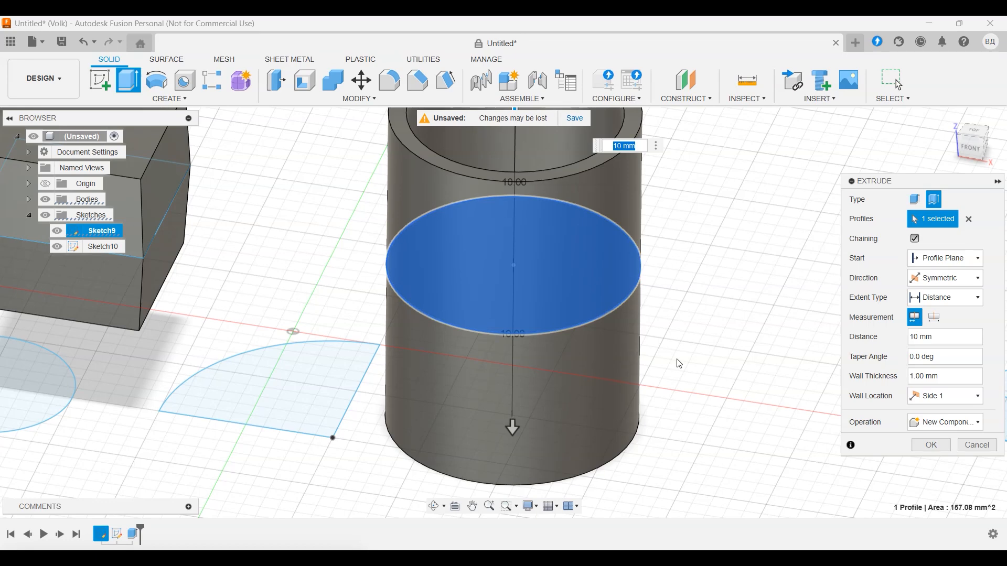
- Try a 2 mm wall thickness on the symmetric thin extrusion and set it back to 1 mm
left_click(915, 377)
key("BackSpace")
type("2")
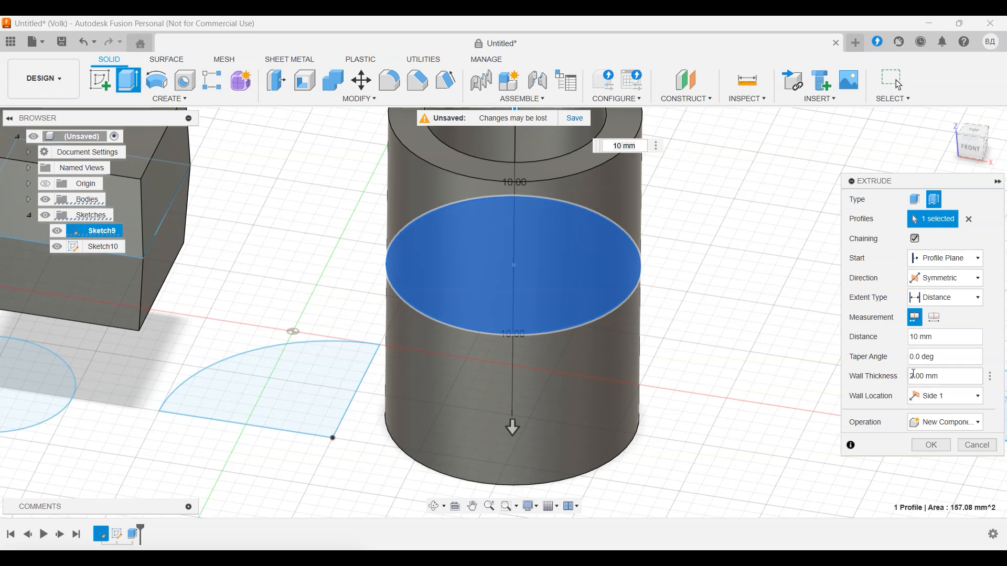
key("BackSpace")
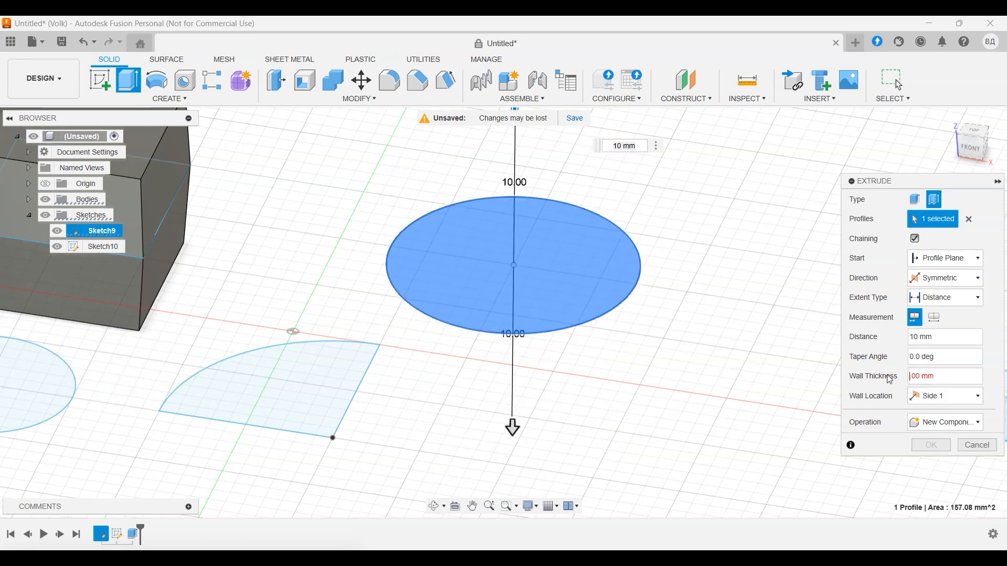
type("1.")
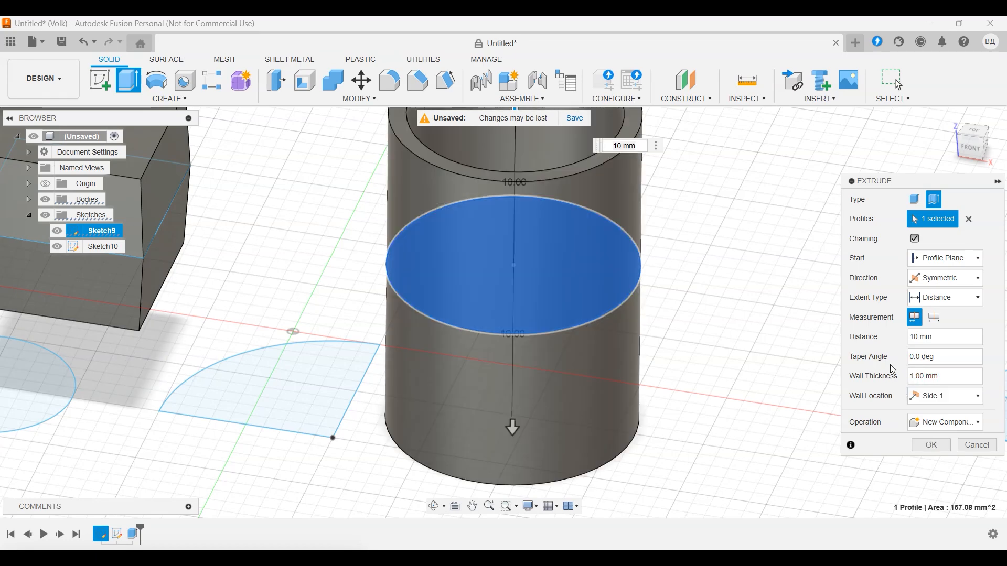
- Move the symmetric extrusion's wall location to Side 2 and set its wall thickness to 2 mm
left_click(918, 390)
left_click(935, 425)
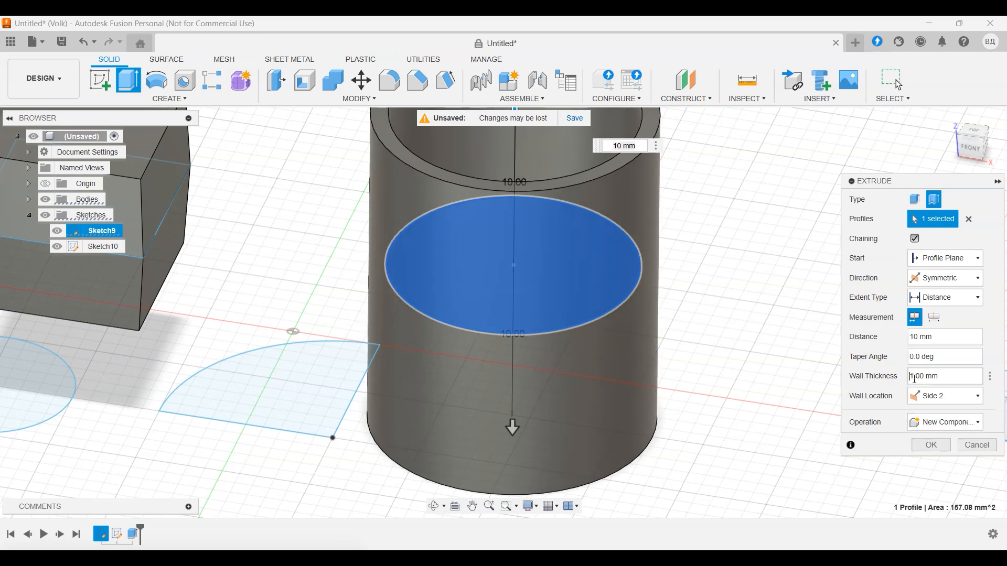
left_click(914, 378)
key("BackSpace")
type("2")
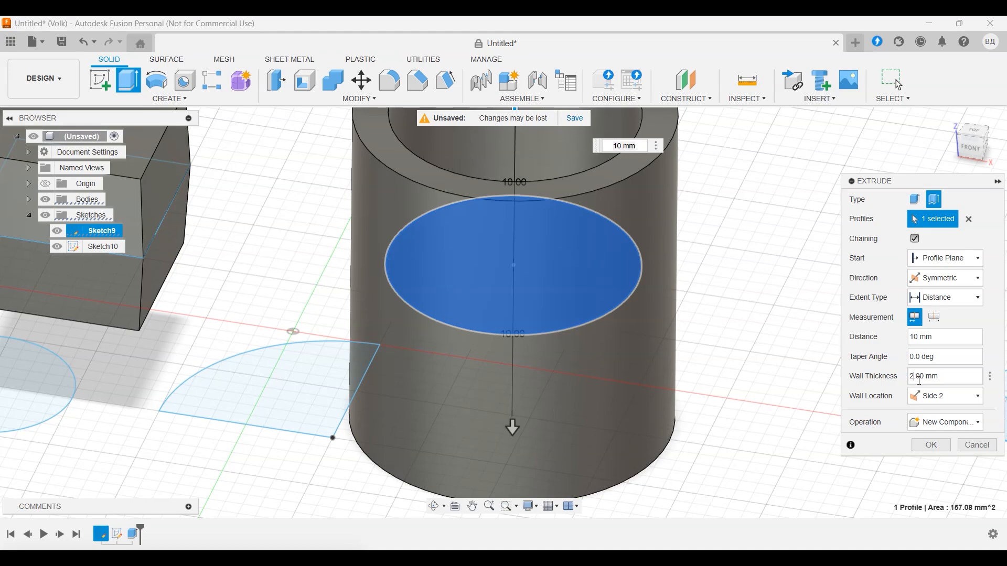
- Center the wall on the circle's profile and inspect the tube from above and from the front
left_click(926, 397)
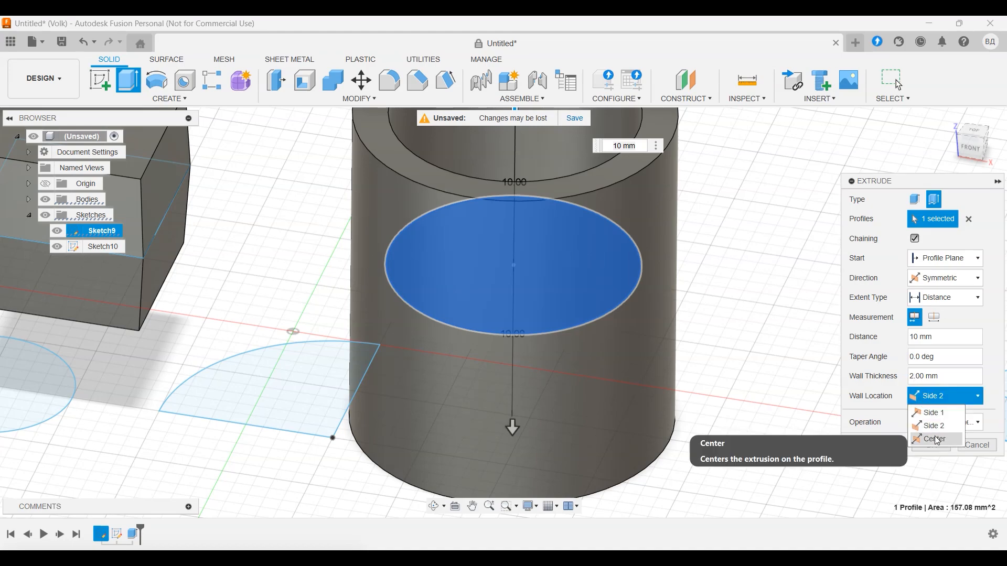
middle_click_drag(782, 344, 748, 352, "shift")
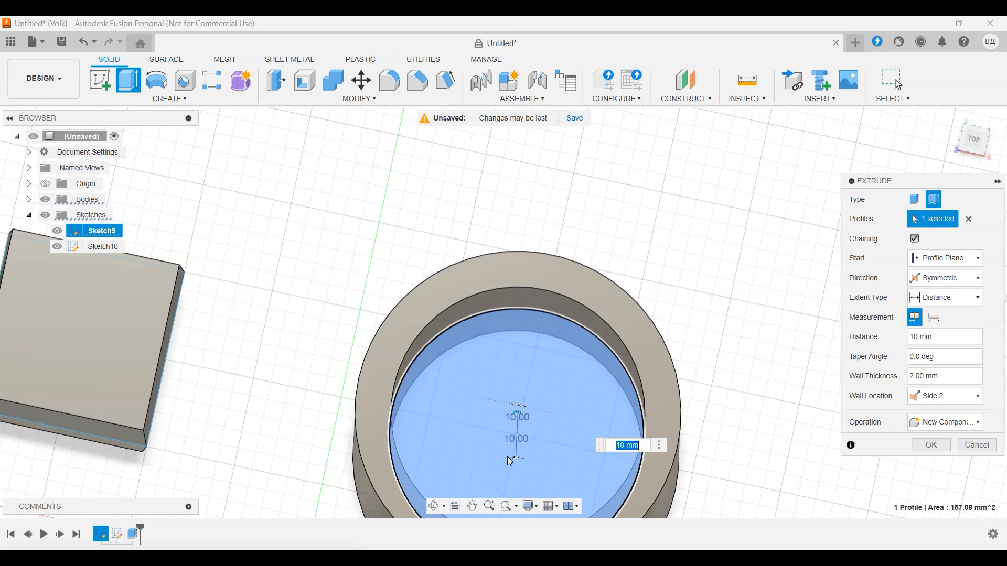
middle_click_drag(742, 360, 709, 279)
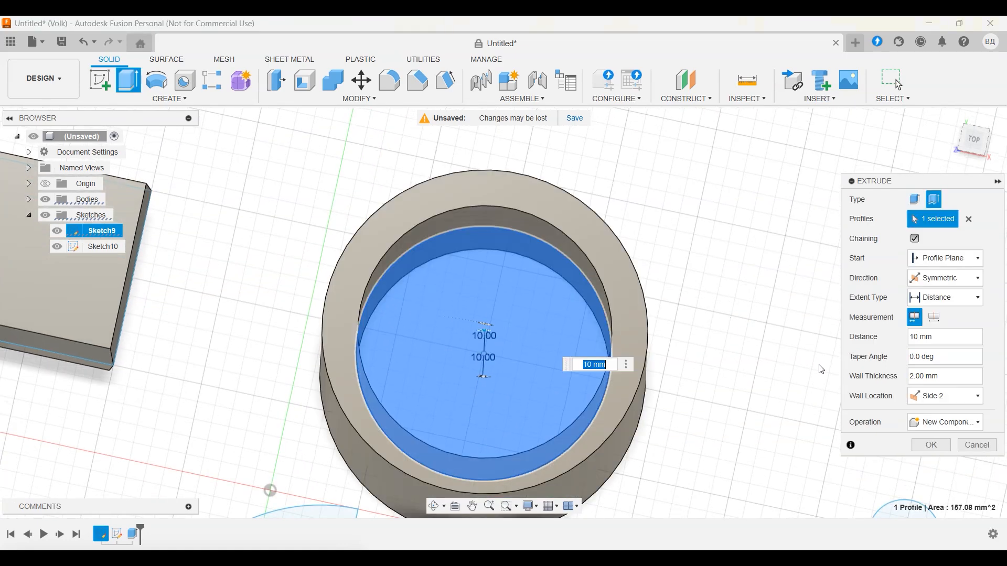
left_click(938, 397)
left_click(940, 442)
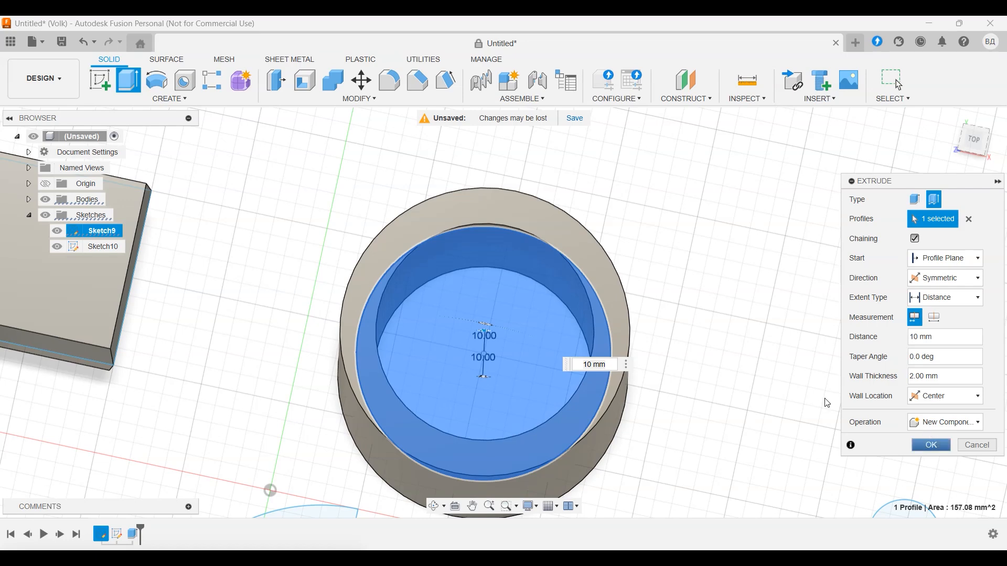
mouse_move(741, 375)
middle_mouse_down("shift")
mouse_move(738, 334)
mouse_move(750, 390)
middle_mouse_up("shift")
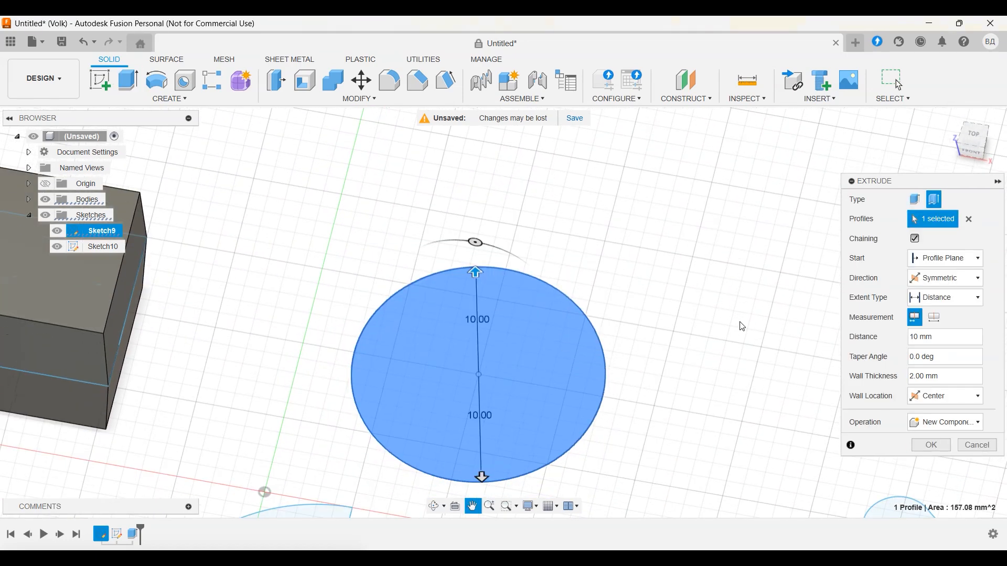
left_click(932, 397)
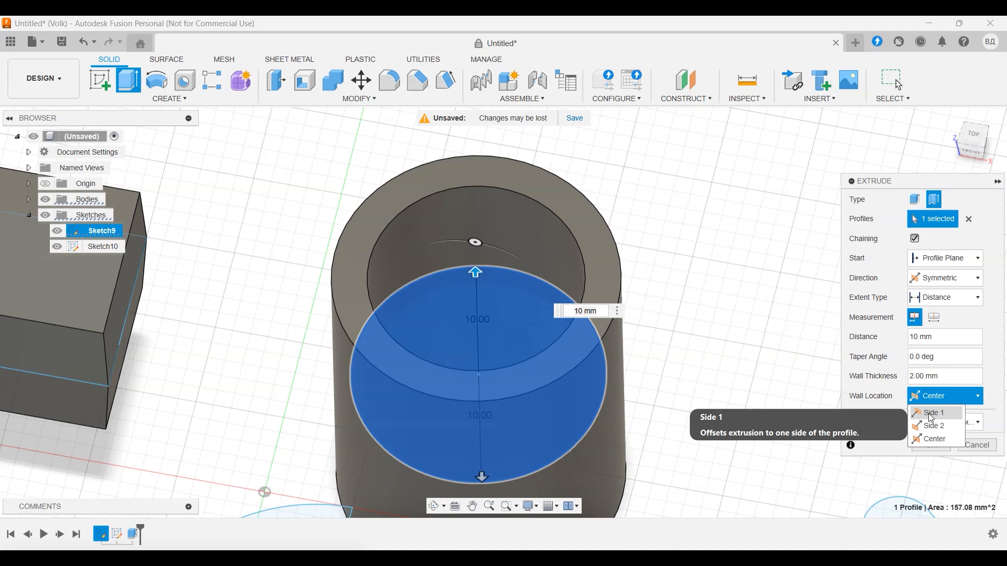
middle_click_drag(696, 445, 707, 302)
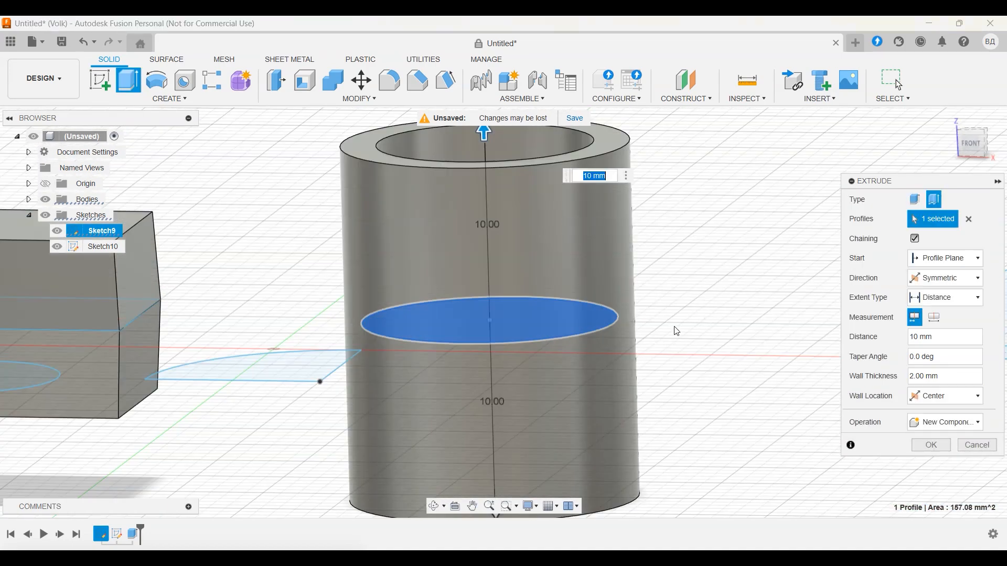
- Switch the thin extrusion's direction to Two Sides with a 1 mm wall thickness on the first side
left_click(943, 284)
left_click(937, 311)
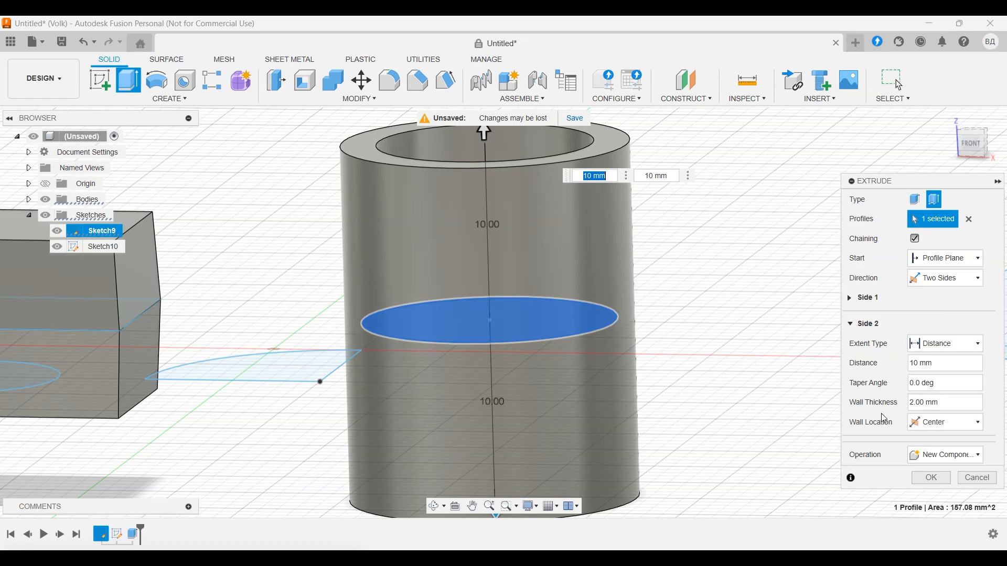
left_click(916, 403)
left_click(915, 403)
left_click(850, 298)
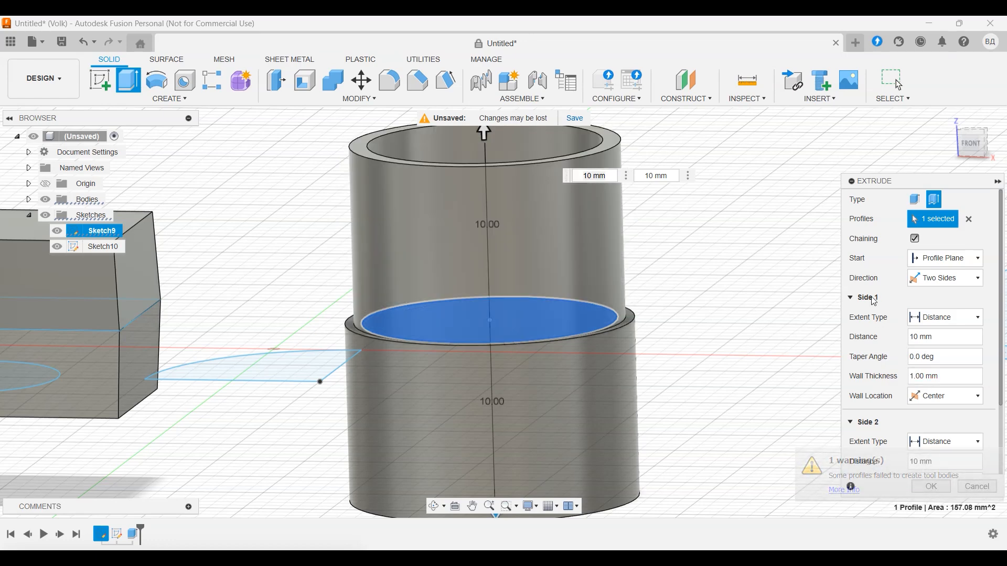
- Set the first side's wall location to Side 1 and the second side's wall thickness to 1 mm
left_click(944, 396)
left_click(878, 411)
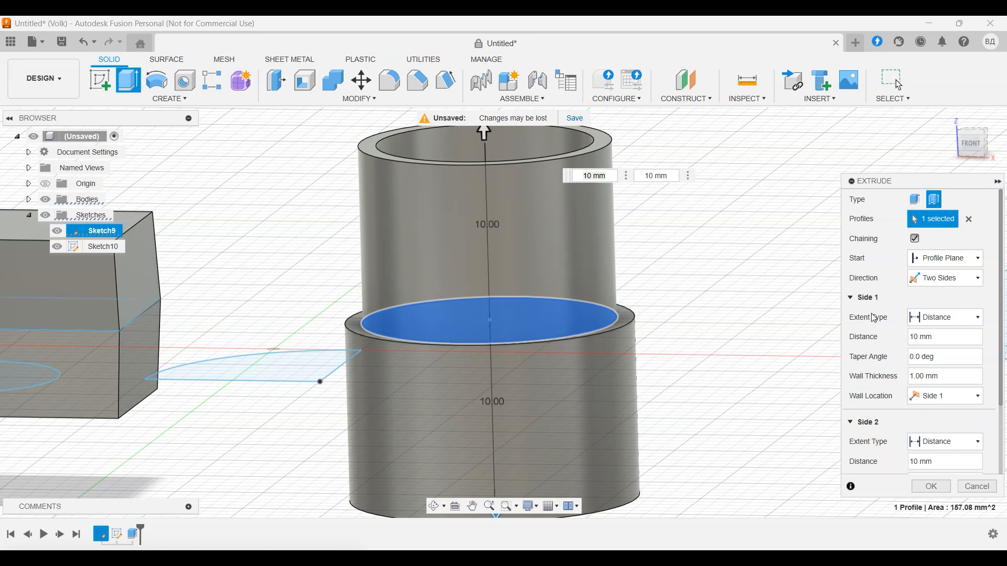
left_click(851, 297)
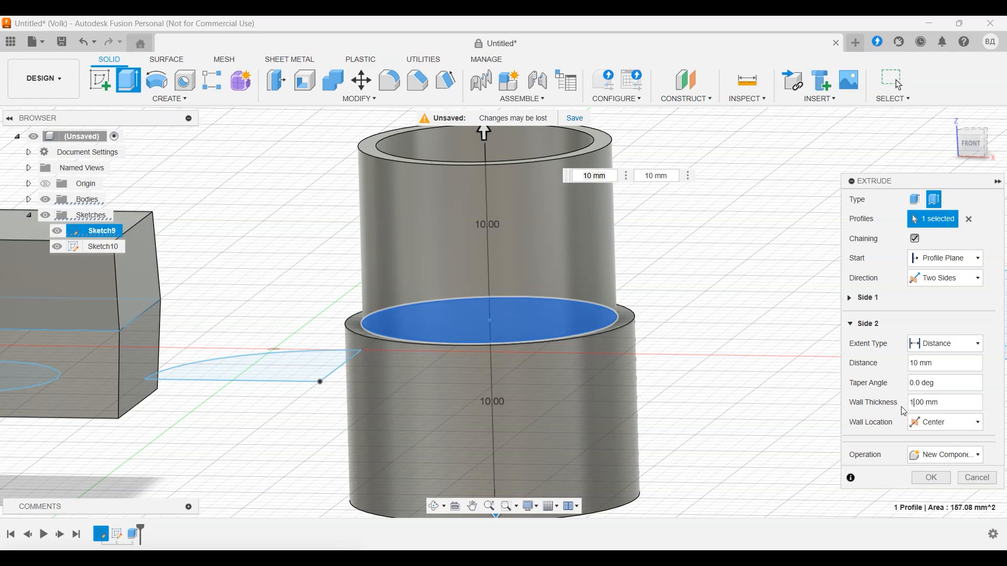
middle_click_drag(692, 239, 693, 270, "shift")
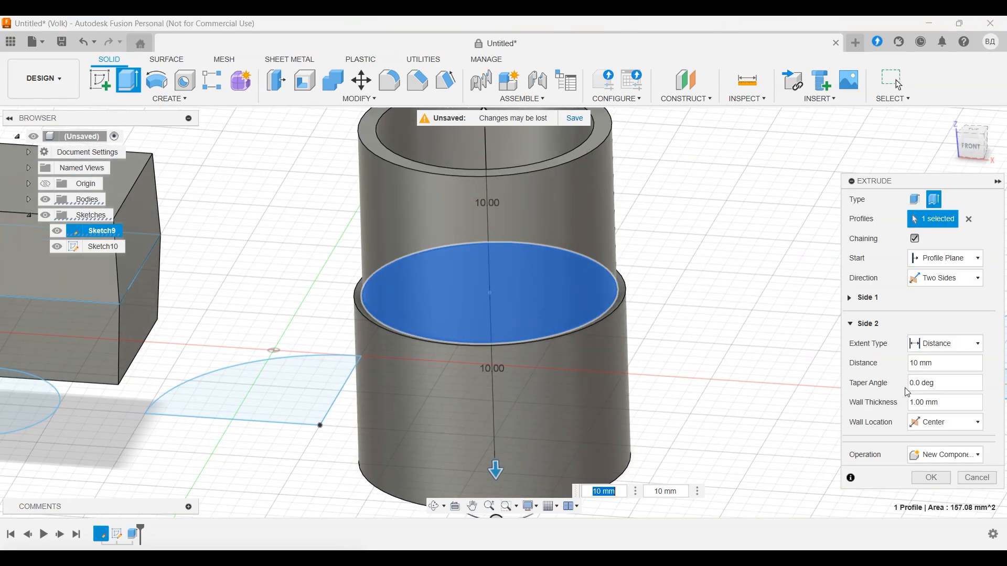
- Add an outward taper to the second side of the larger circle's thin extrusion, finish the feature and inspect the flared tube
left_click(912, 384)
left_click_drag(912, 383, 910, 390)
left_click(947, 478)
scroll(886, 467, "down", 5)
scroll(752, 376, "up", 2)
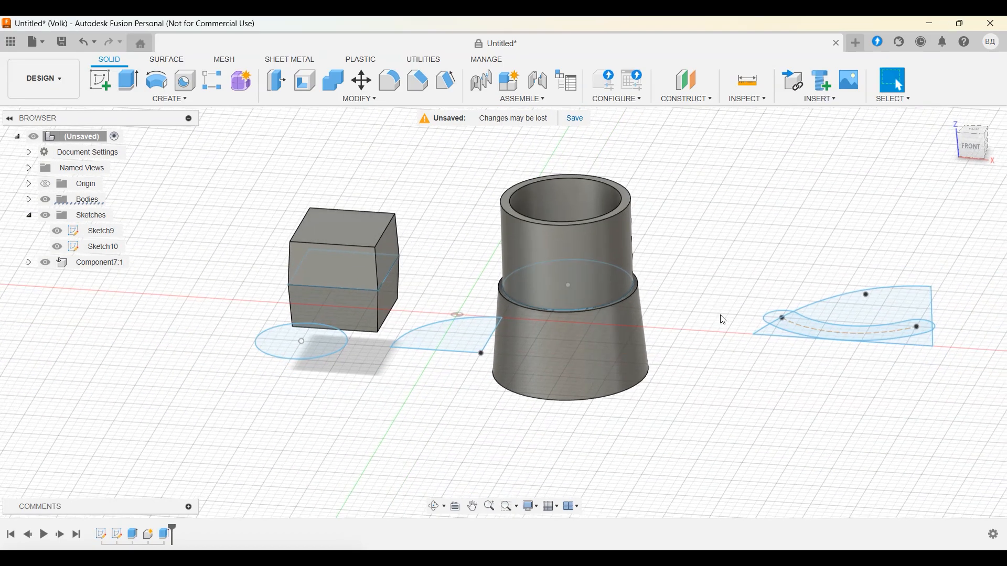
mouse_move(724, 320)
middle_mouse_down("shift")
mouse_move(667, 386)
mouse_move(701, 360)
mouse_move(694, 340)
mouse_move(682, 355)
middle_mouse_up("shift")
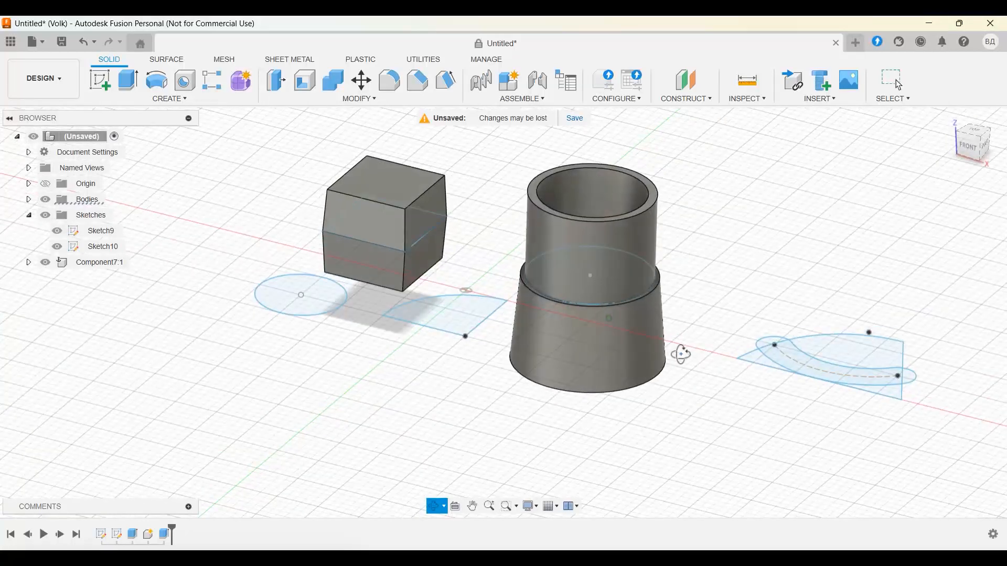
key("Escape")
middle_click_drag(712, 285, 739, 324)
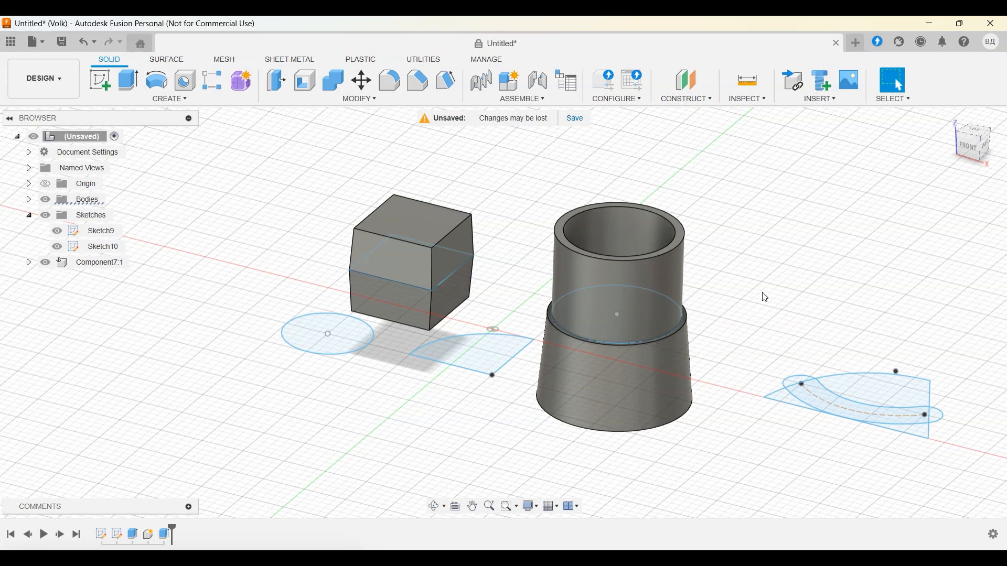
- Extrude the quarter-circle profile 10 mm to one side as a new component
left_click(128, 80)
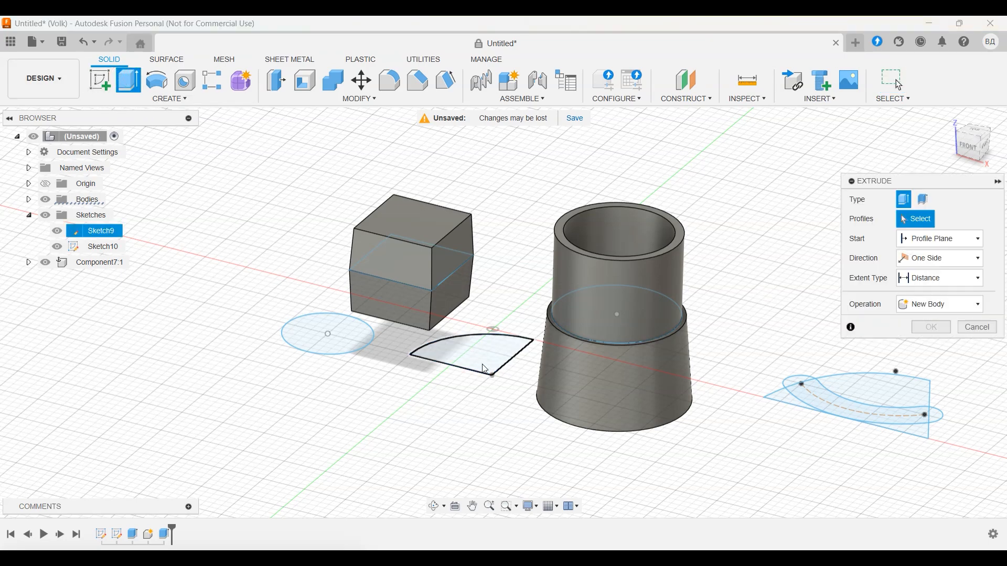
left_click(487, 357)
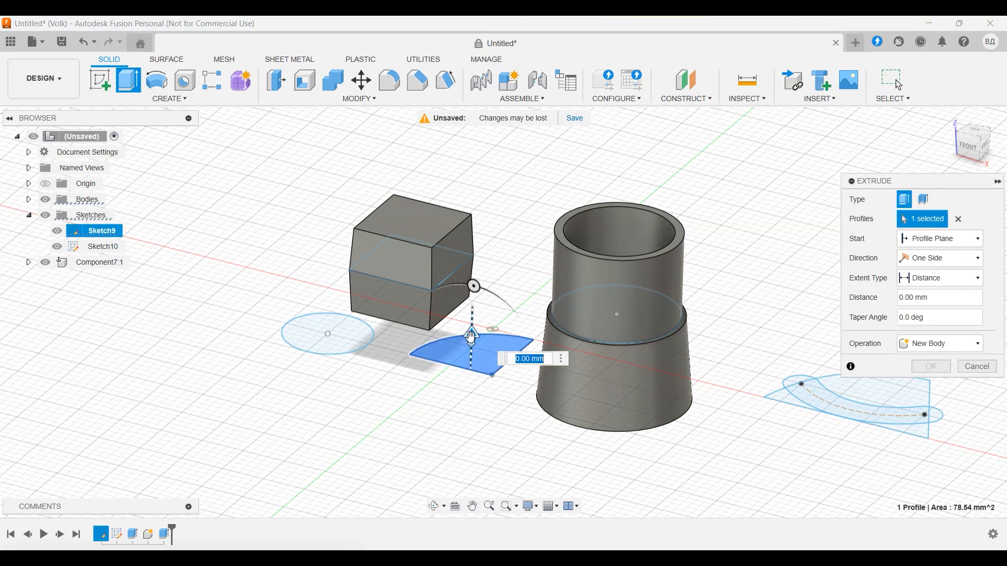
type("10")
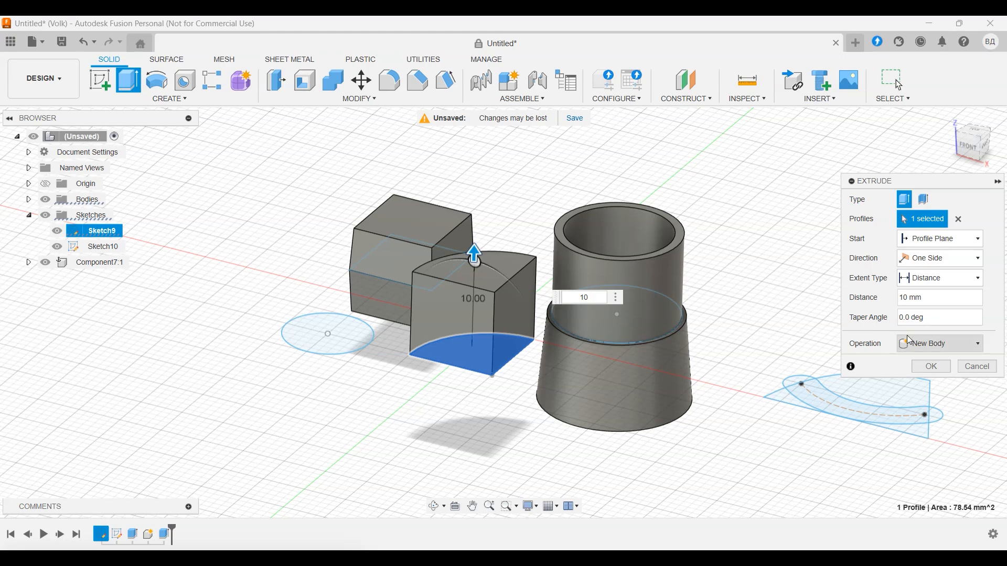
left_click(938, 343)
left_click(931, 408)
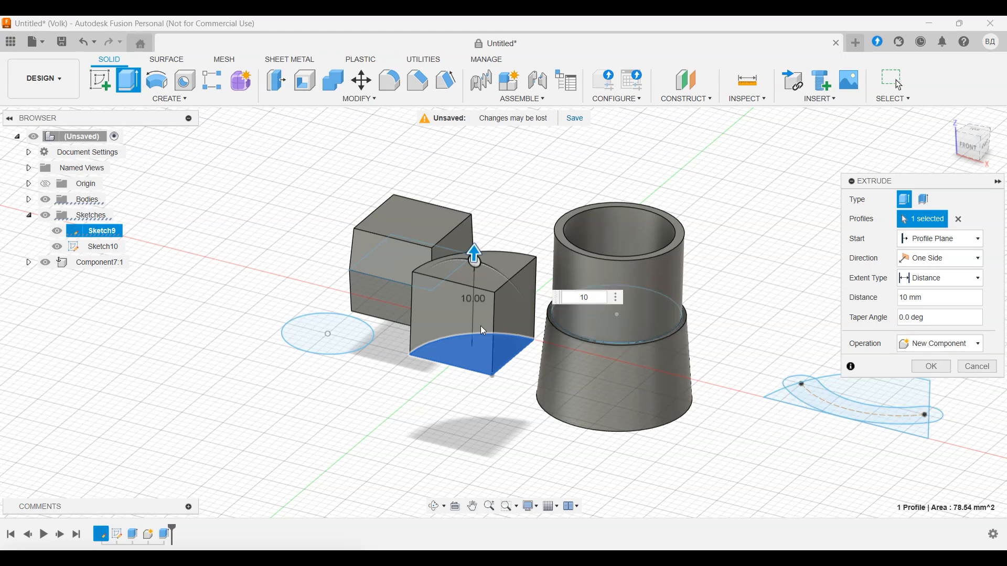
left_click(931, 367)
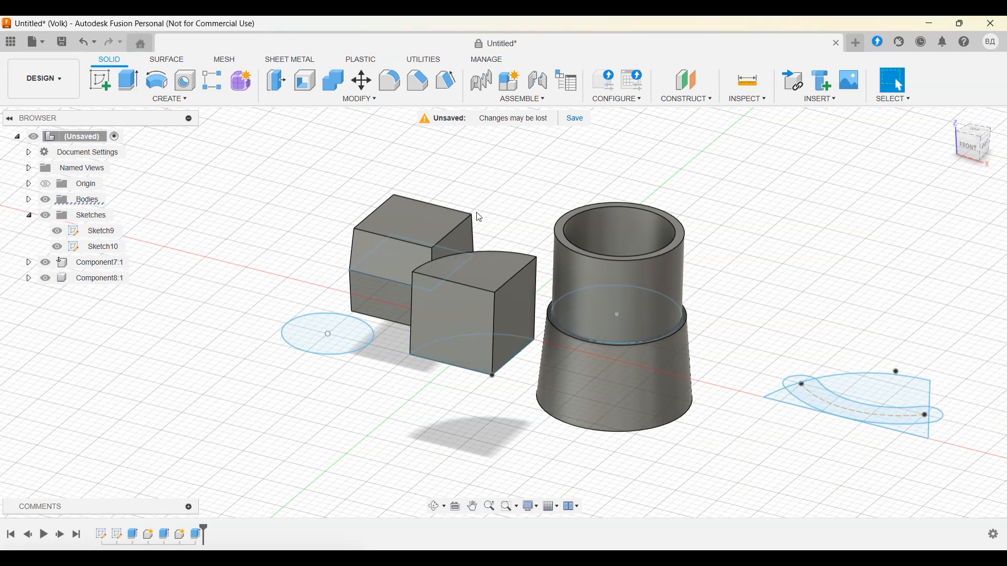
- Edit Sketch9 and draw two upright rectangles, each about 1 by 2 mm, side by side in the smaller circle's upper half
middle_click_drag(330, 306, 332, 344, "shift")
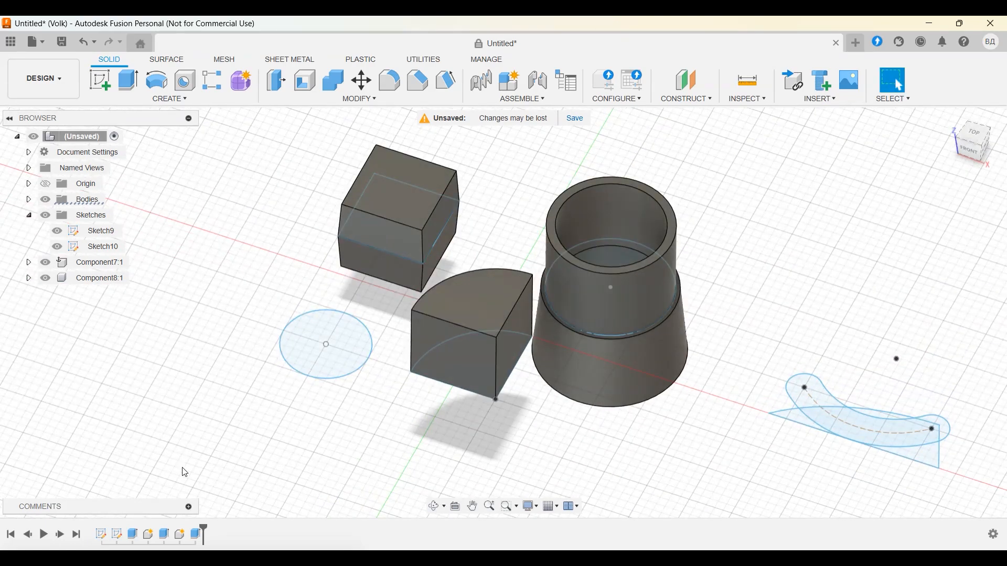
left_click(332, 351)
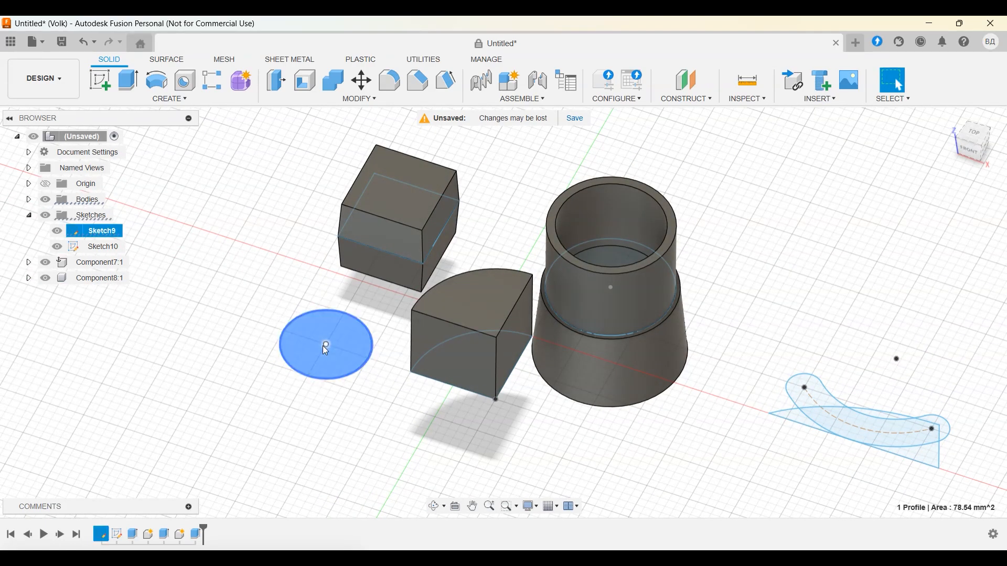
right_click(102, 536)
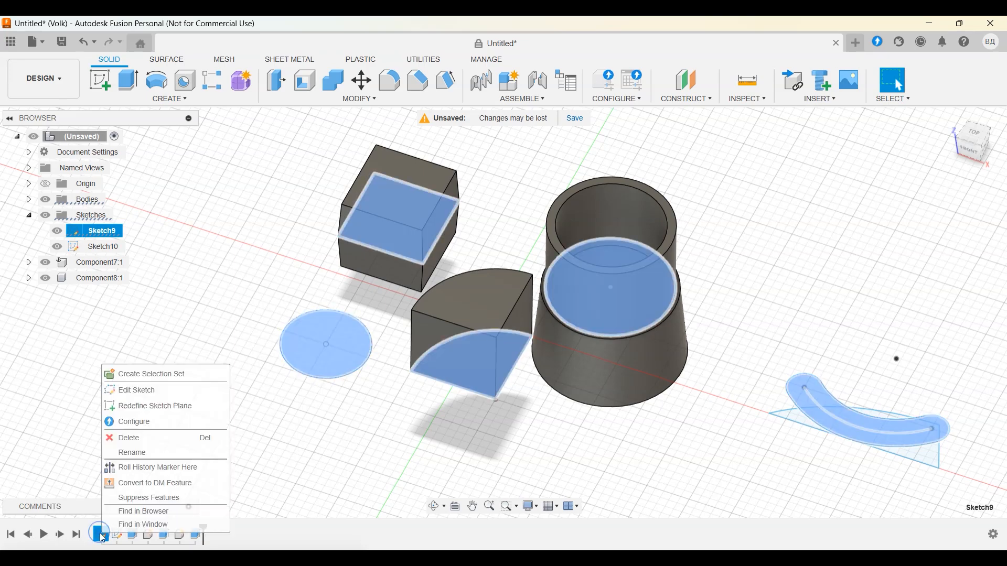
left_click(138, 391)
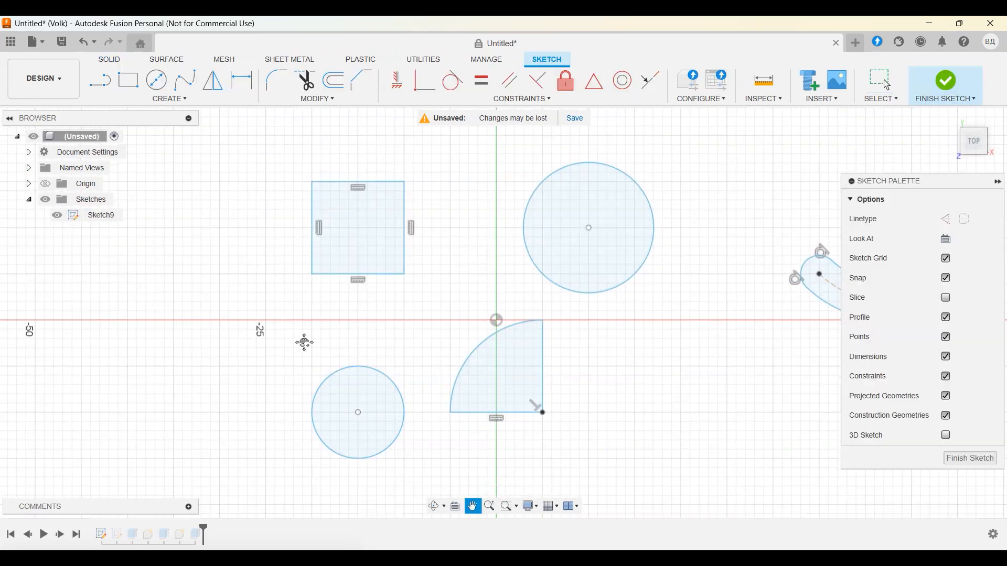
scroll(313, 292, "up", 5)
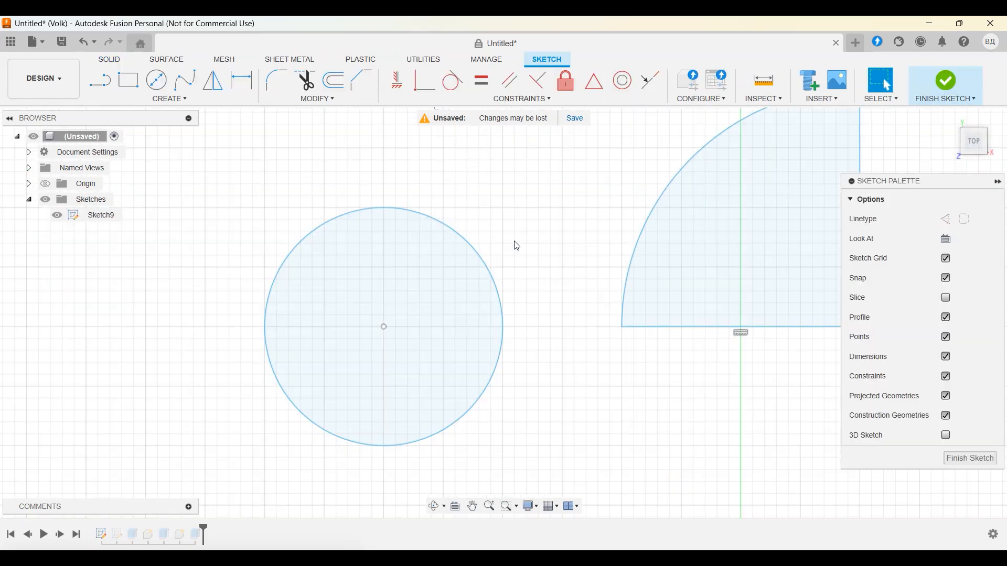
left_click(128, 79)
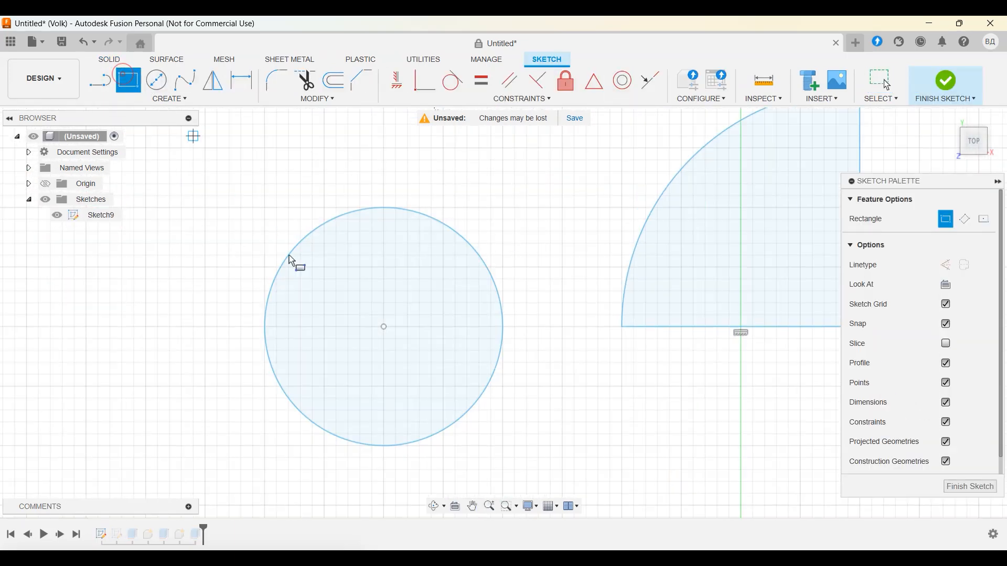
left_click(325, 244)
left_click(348, 292)
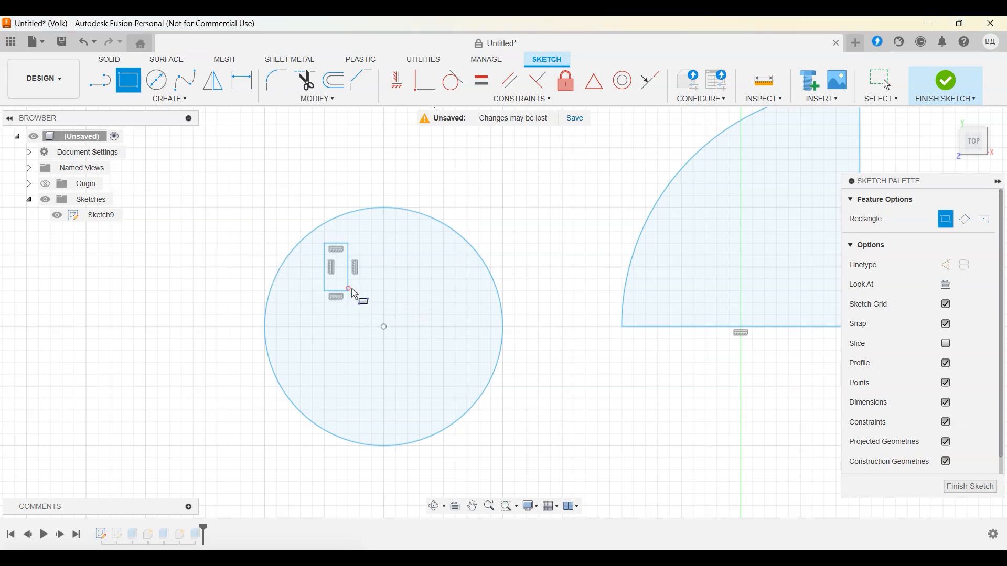
left_click(420, 244)
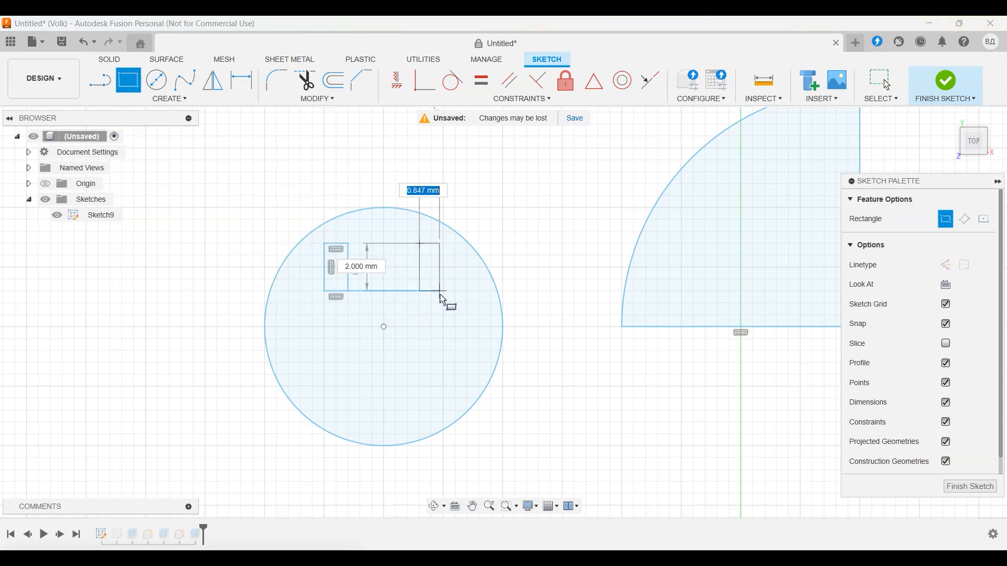
left_click(444, 292)
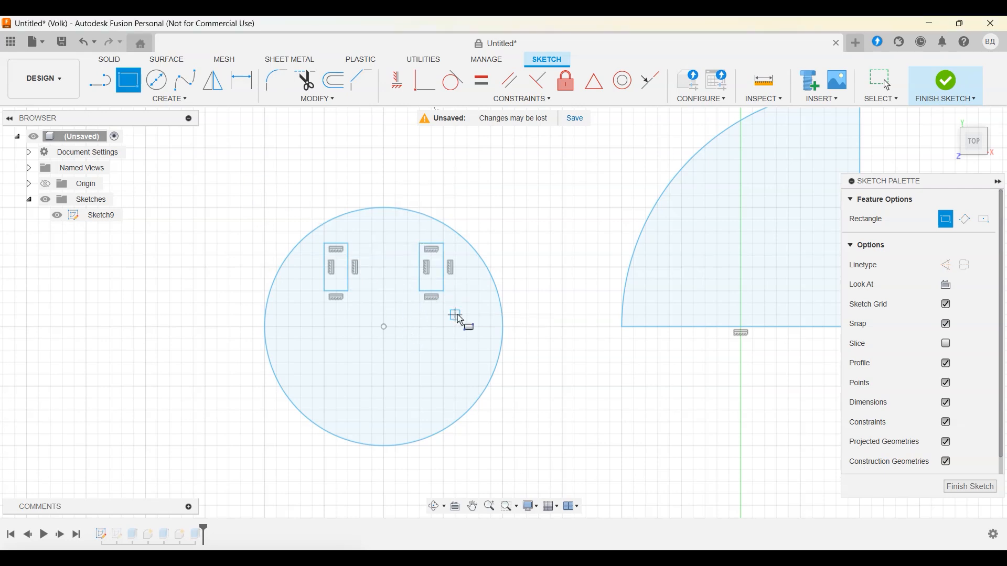
- Draw a circle about 1.4 mm in diameter directly below the smaller circle's center and finish the sketch
key("c")
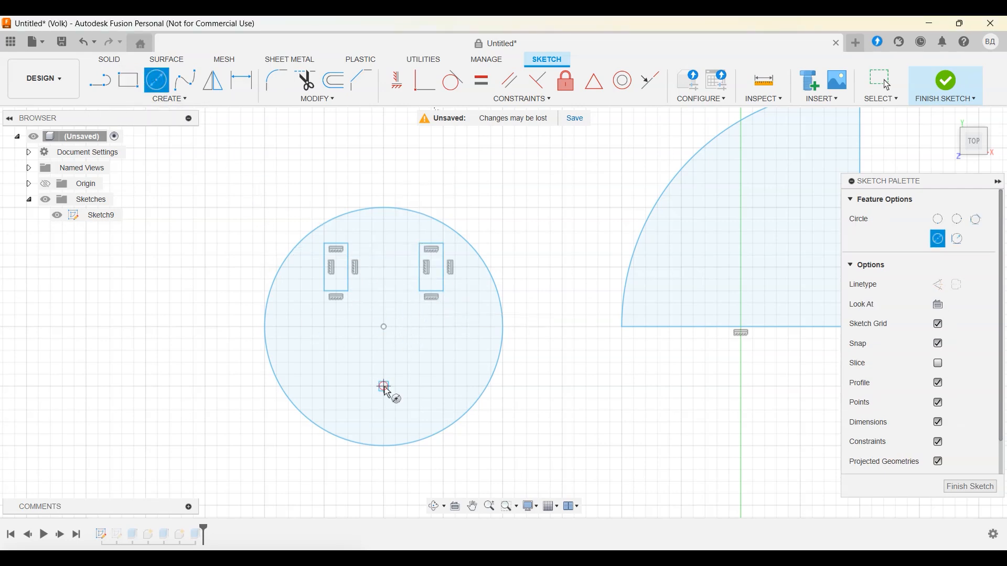
left_click(383, 386)
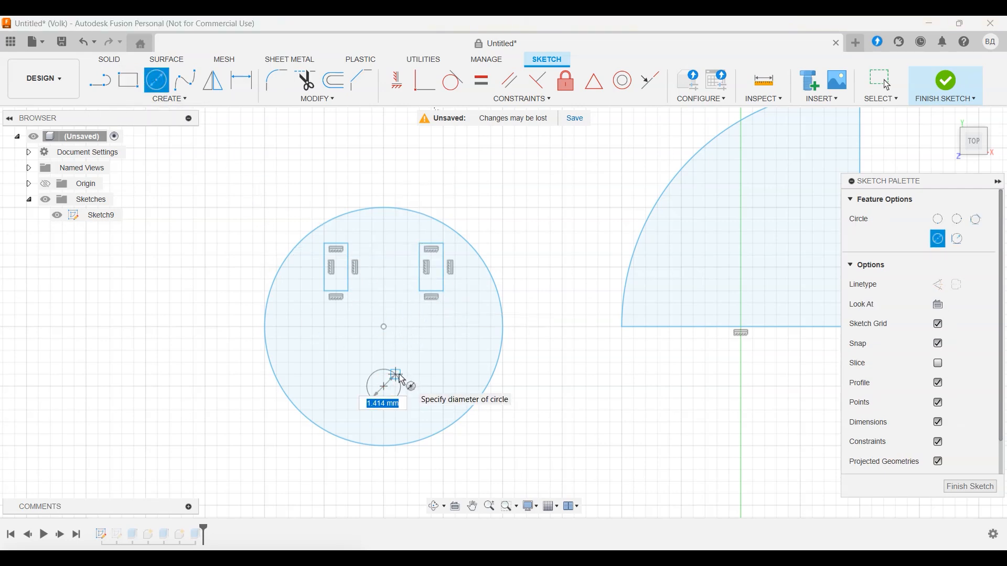
left_click(399, 377)
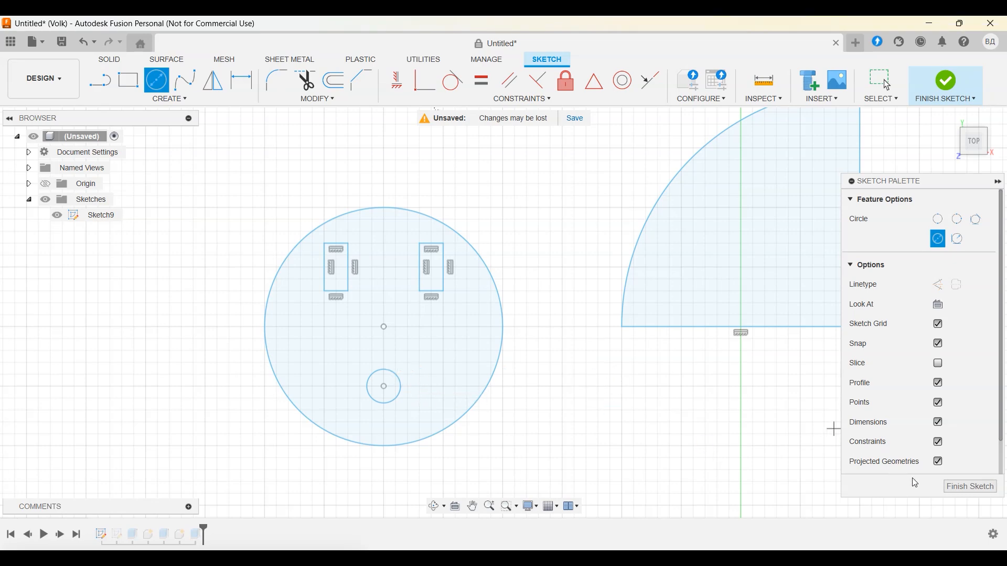
left_click(970, 486)
- Extrude the smaller circle's profile around its three inner shapes 5 mm as a new component
middle_click_drag(580, 382, 402, 246, "shift")
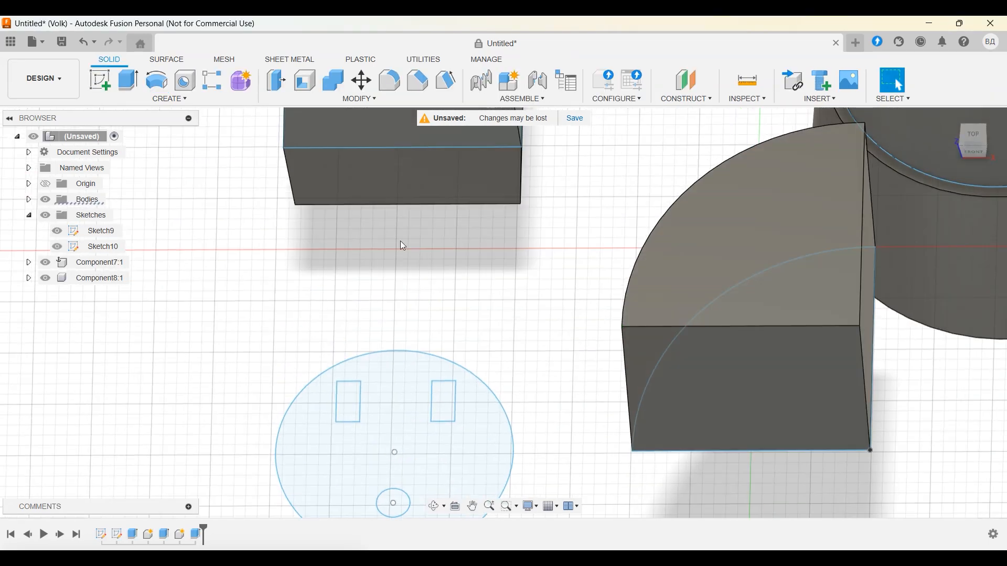
key("e")
scroll(517, 373, "down", 5)
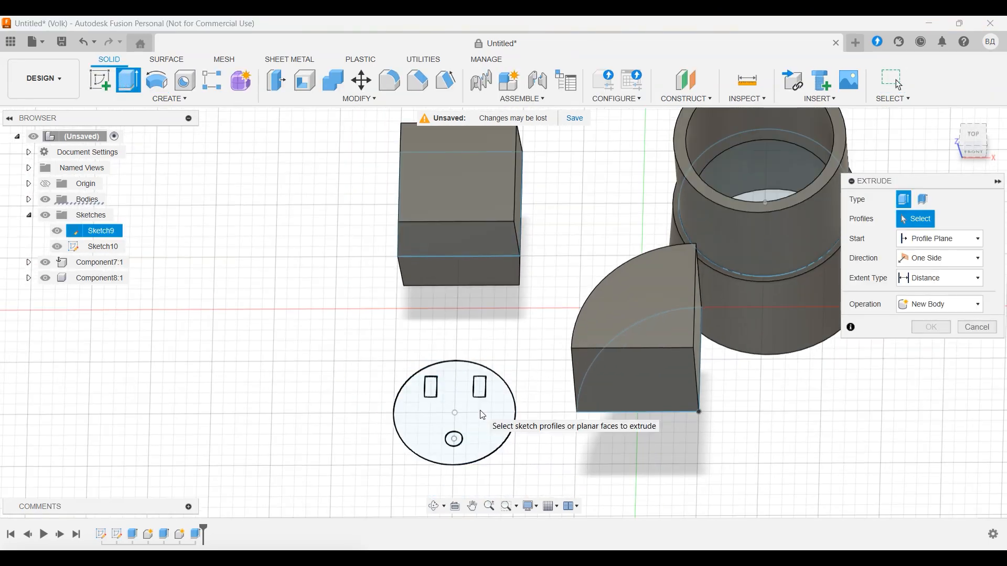
left_click(483, 415)
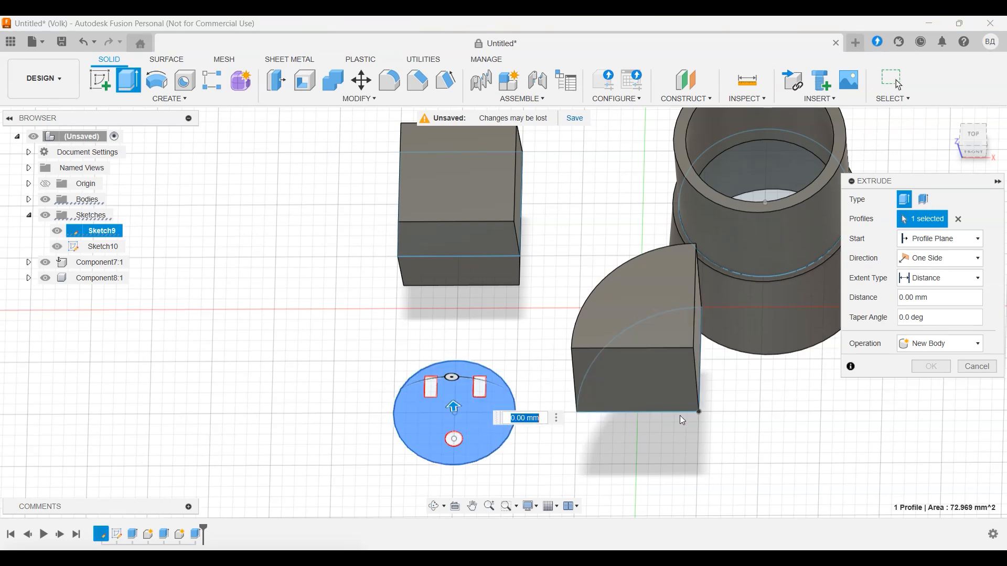
type("5")
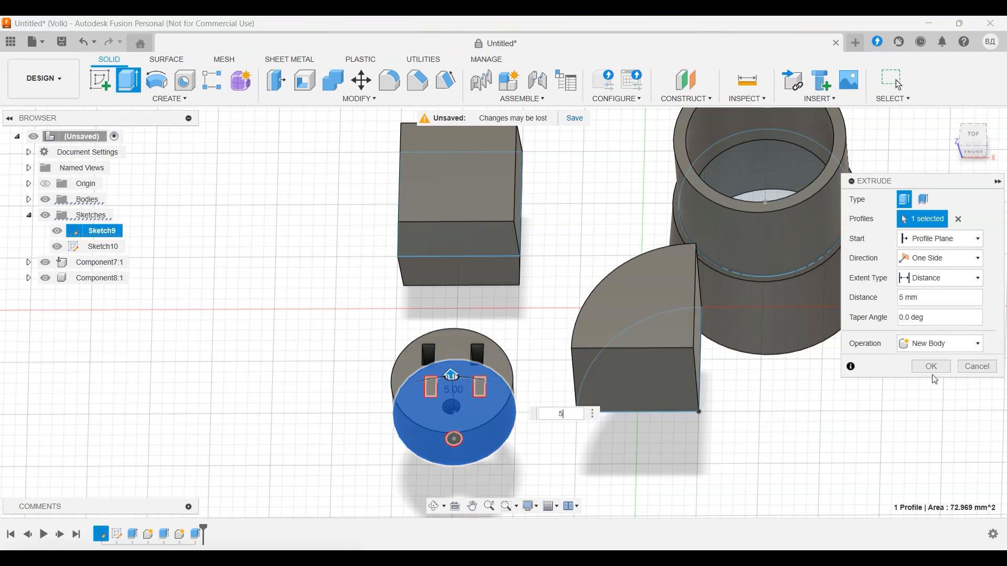
left_click(933, 350)
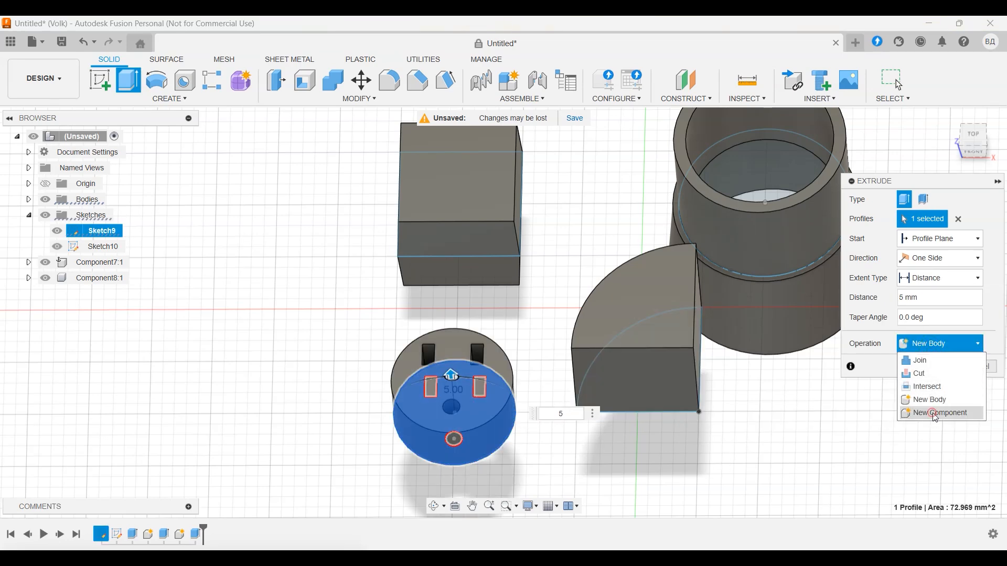
left_click(931, 414)
key("Return")
- Examine the disc's two rectangular openings and round hole from above and from the side
middle_click_drag(569, 464, 485, 417, "shift")
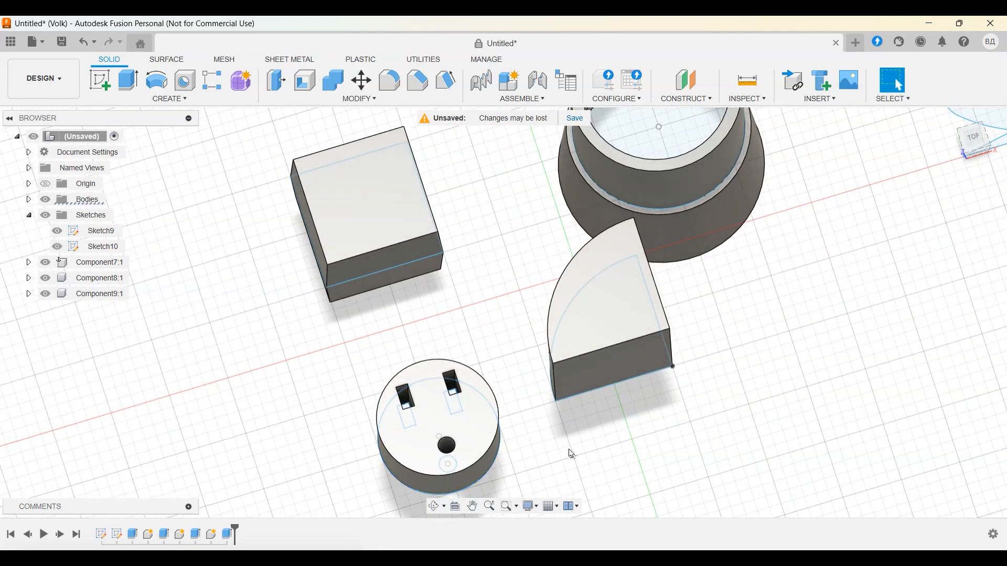
middle_click_drag(571, 454, 553, 400, "shift")
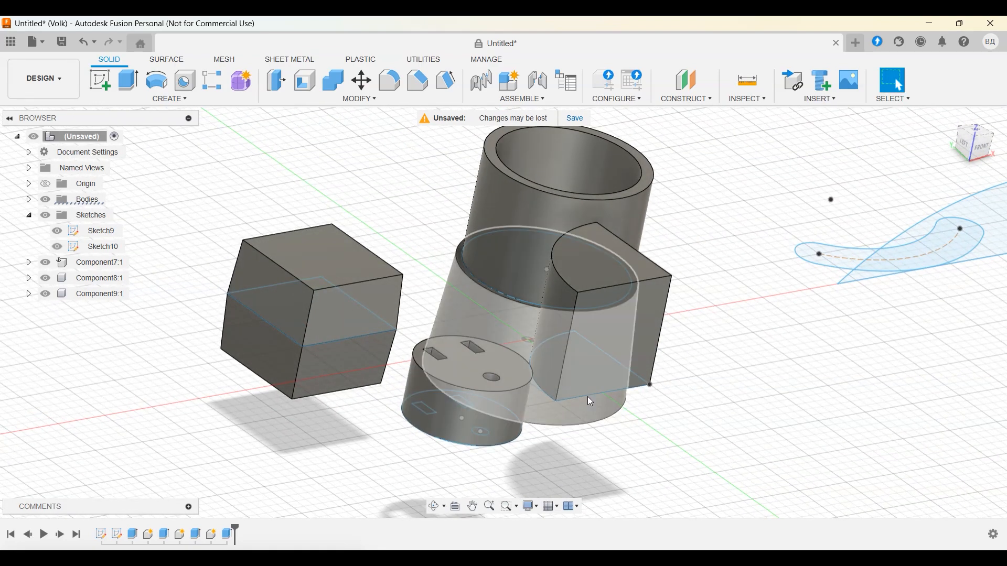
middle_click_drag(699, 430, 667, 323, "shift")
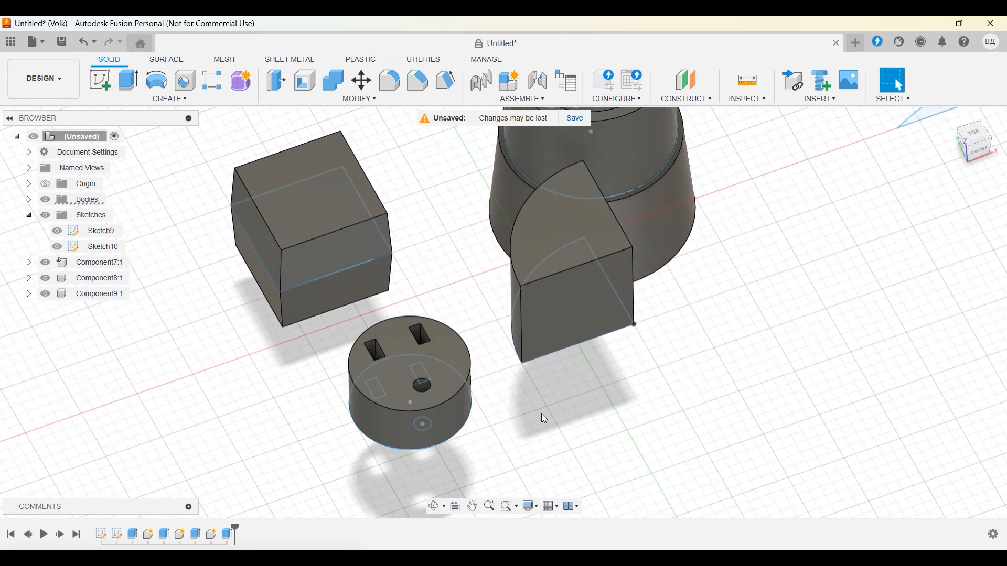
middle_click_drag(541, 414, 545, 427, "shift")
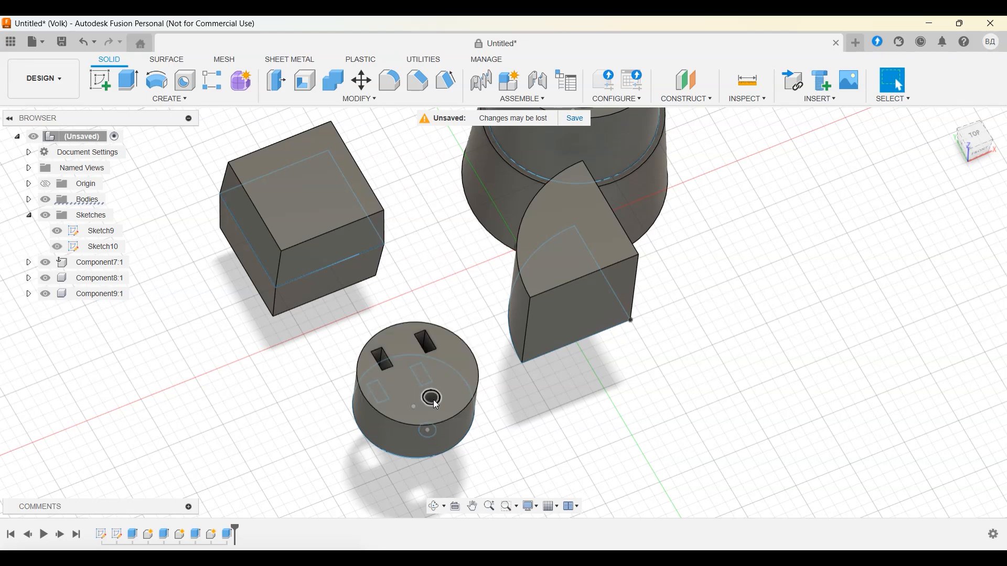
mouse_move(514, 458)
middle_mouse_down("shift")
mouse_move(524, 435)
mouse_move(510, 451)
middle_mouse_up("shift")
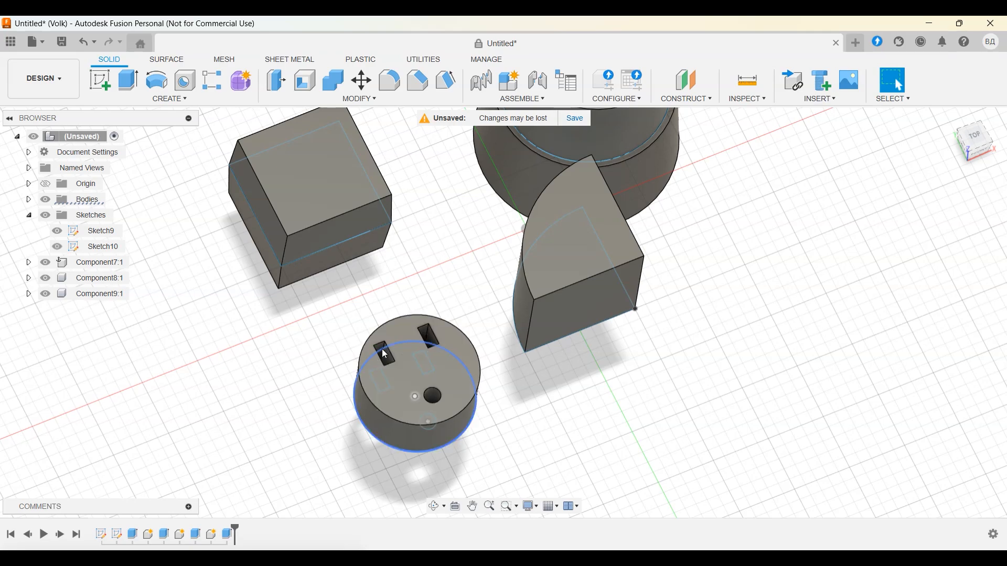
middle_click_drag(460, 382, 546, 399, "shift")
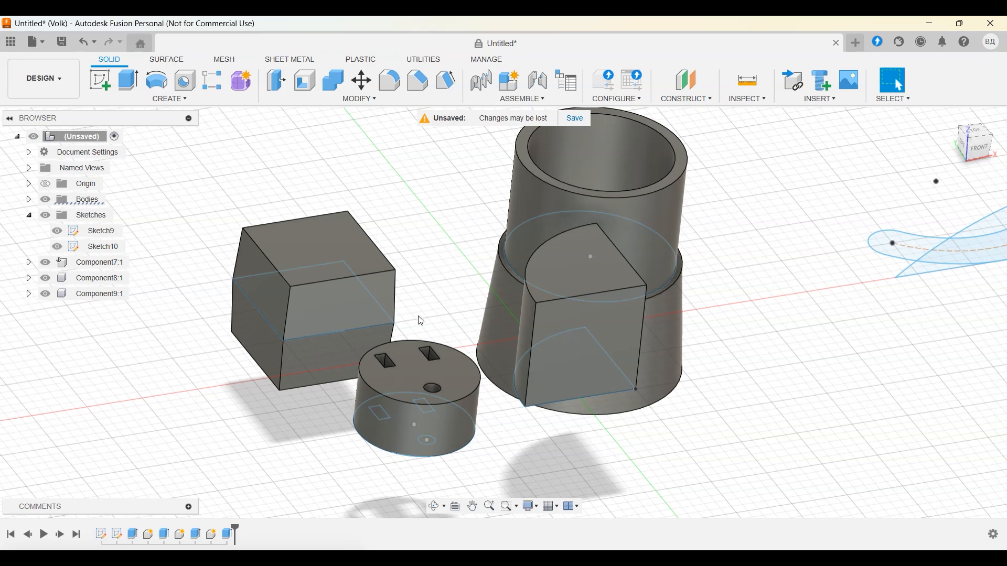
- Edit the disc's extrusion to include the inner circle and both rectangle profiles, filling its openings
double_click(227, 535)
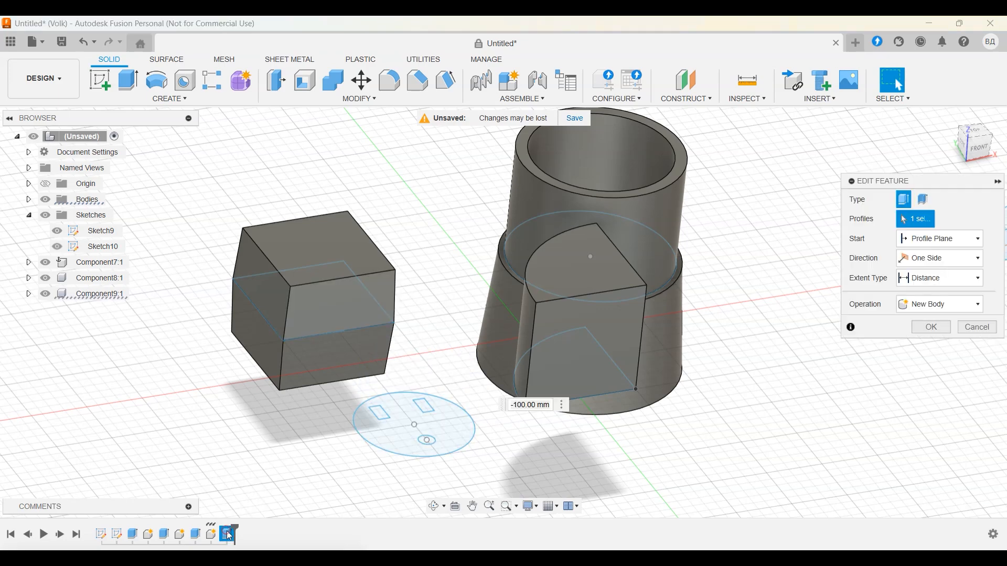
middle_click_drag(485, 498, 436, 447, "shift")
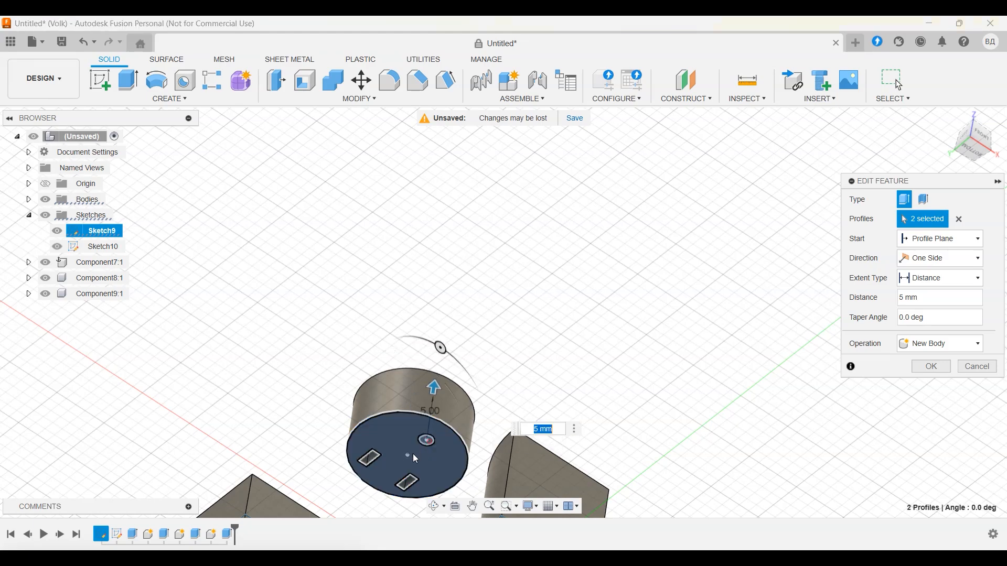
left_click(373, 461)
left_click(408, 483)
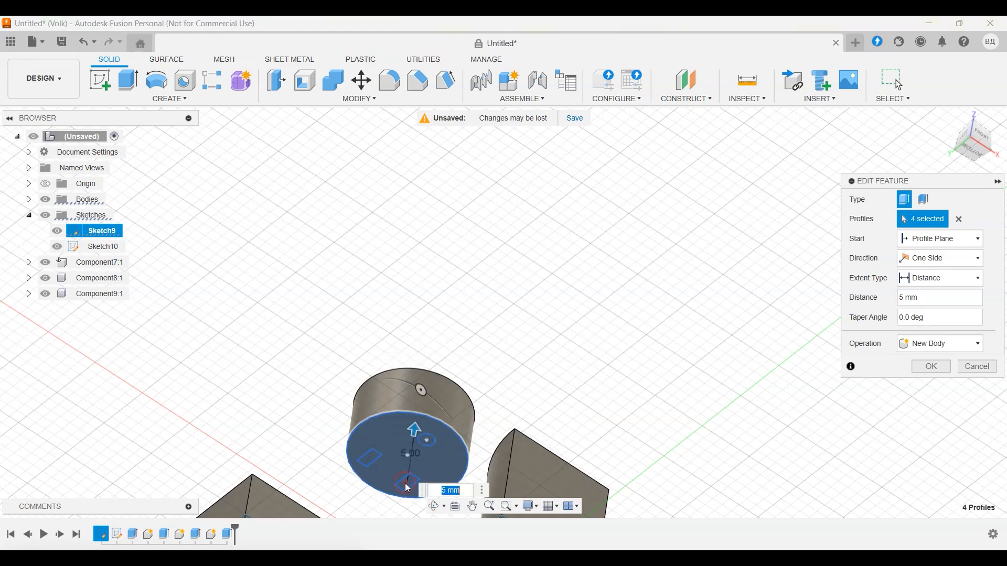
left_click(929, 366)
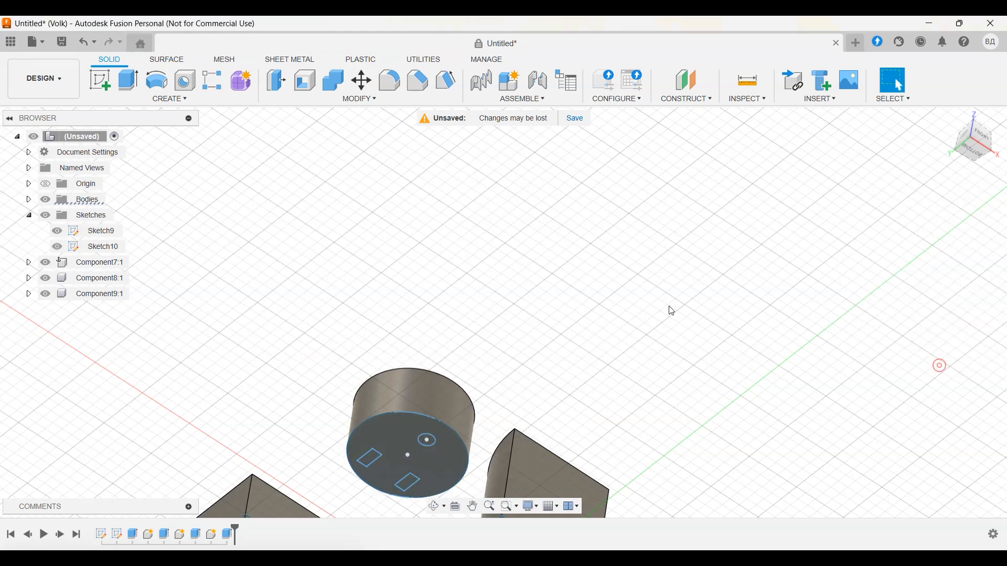
- Cut the small circle's profile 5 mm through the disc with an extrusion
middle_click_drag(569, 338, 533, 395, "shift")
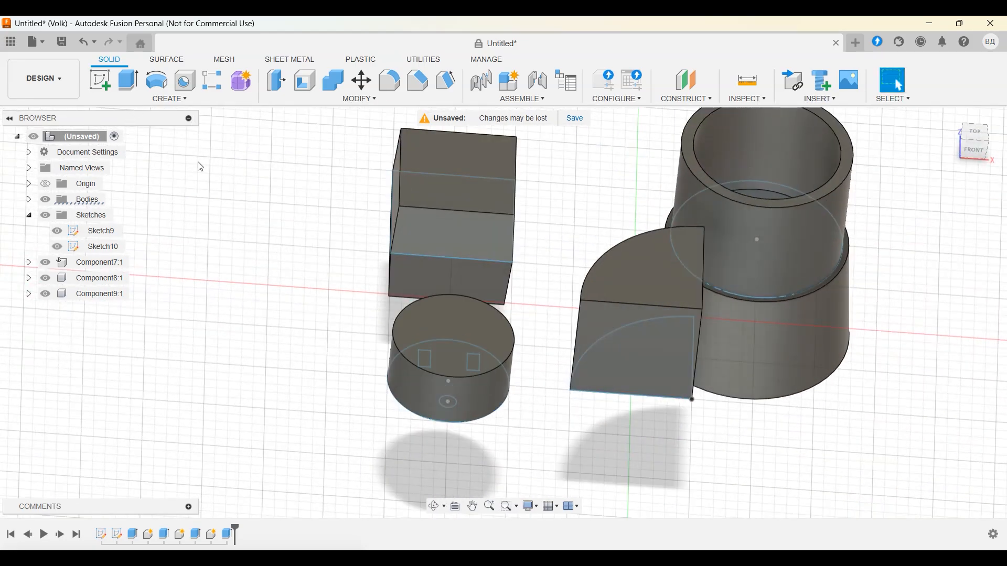
left_click(128, 81)
middle_click_drag(341, 369, 346, 277, "shift")
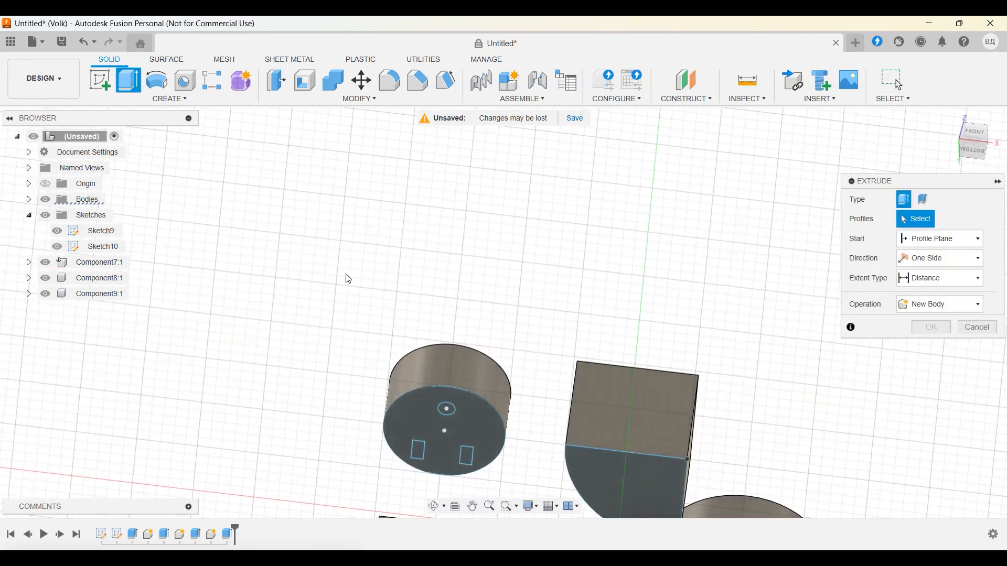
left_click(451, 408)
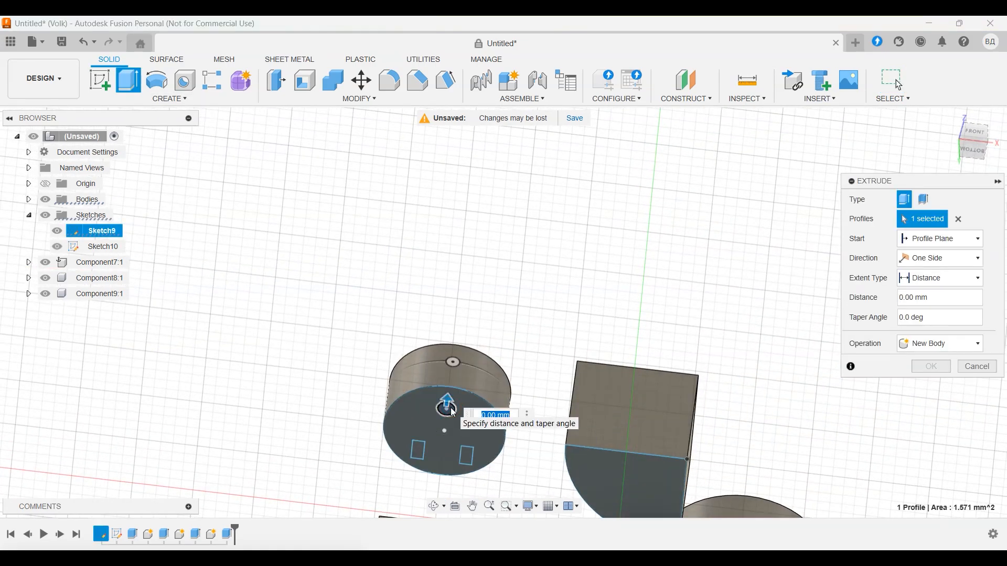
left_click(923, 345)
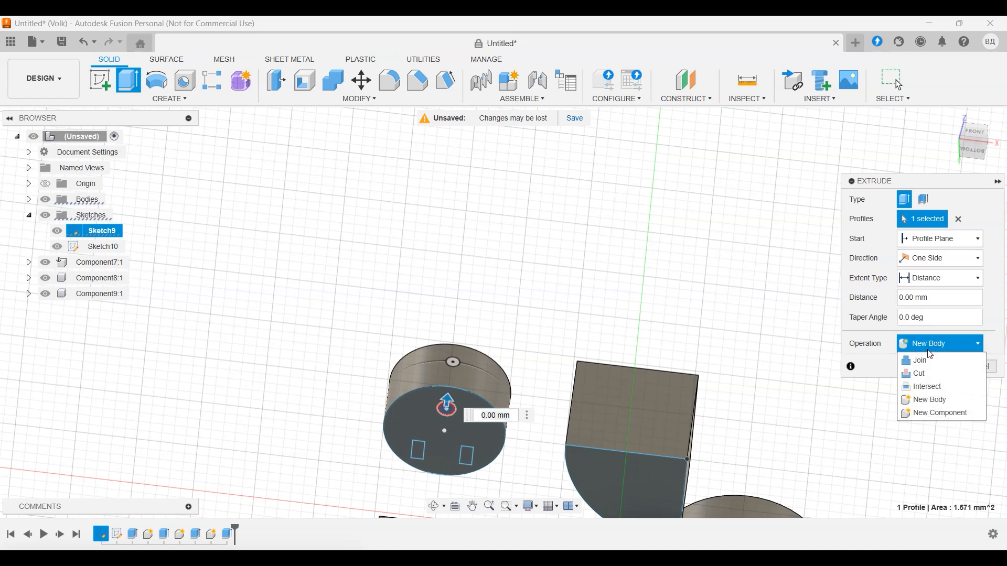
left_click(926, 346)
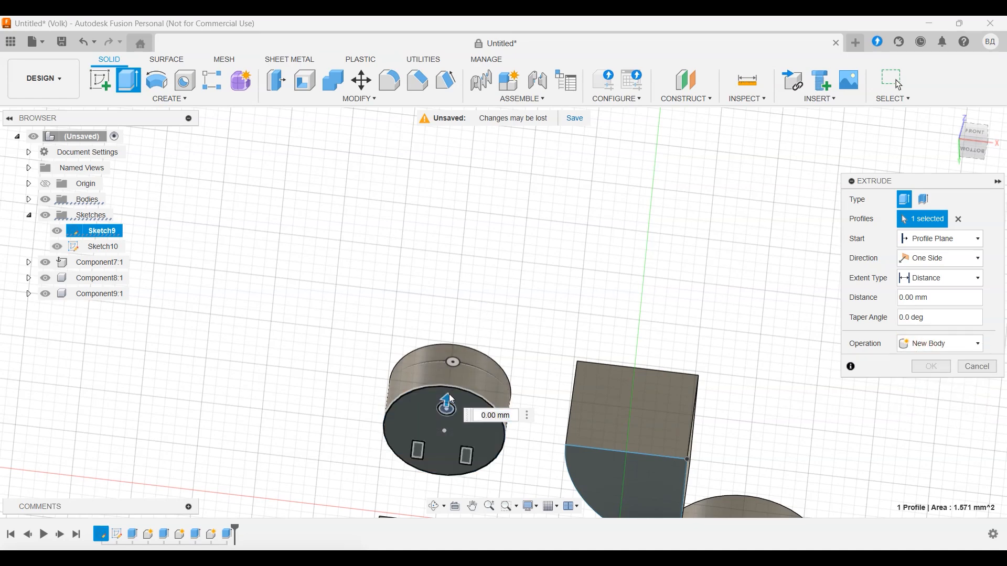
left_click_drag(447, 403, 485, 307)
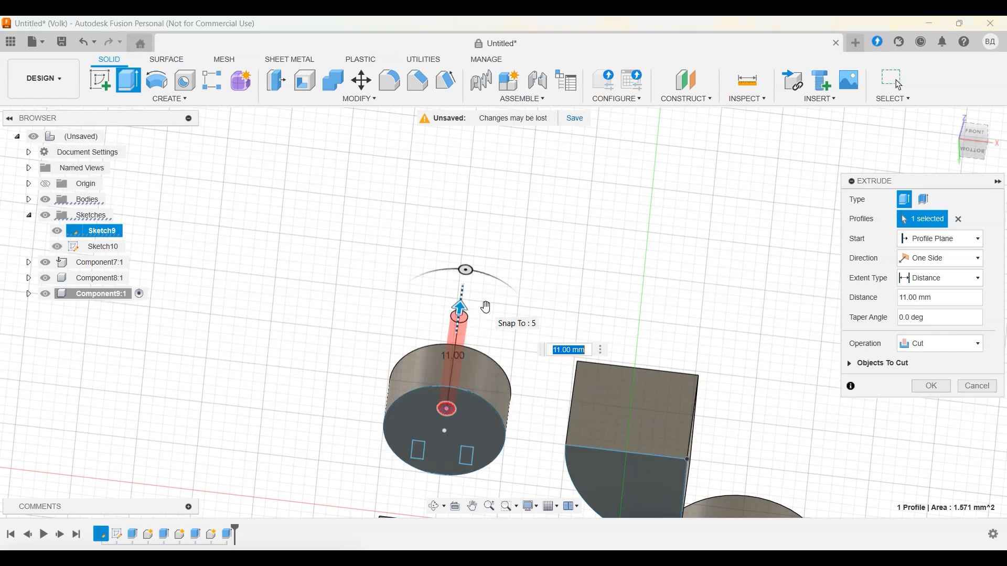
middle_click_drag(552, 291, 531, 380, "shift")
left_click_drag(472, 268, 460, 335)
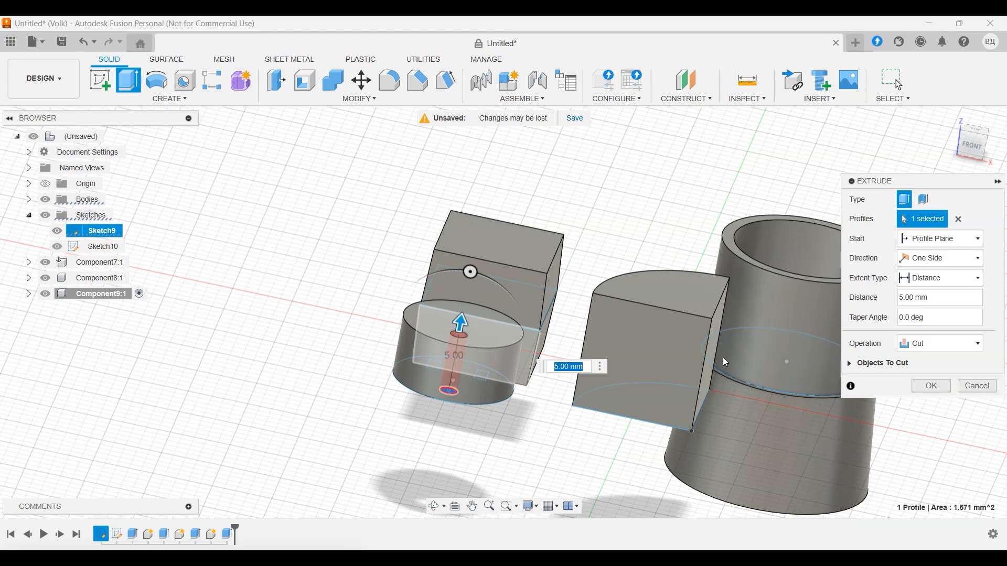
left_click(931, 386)
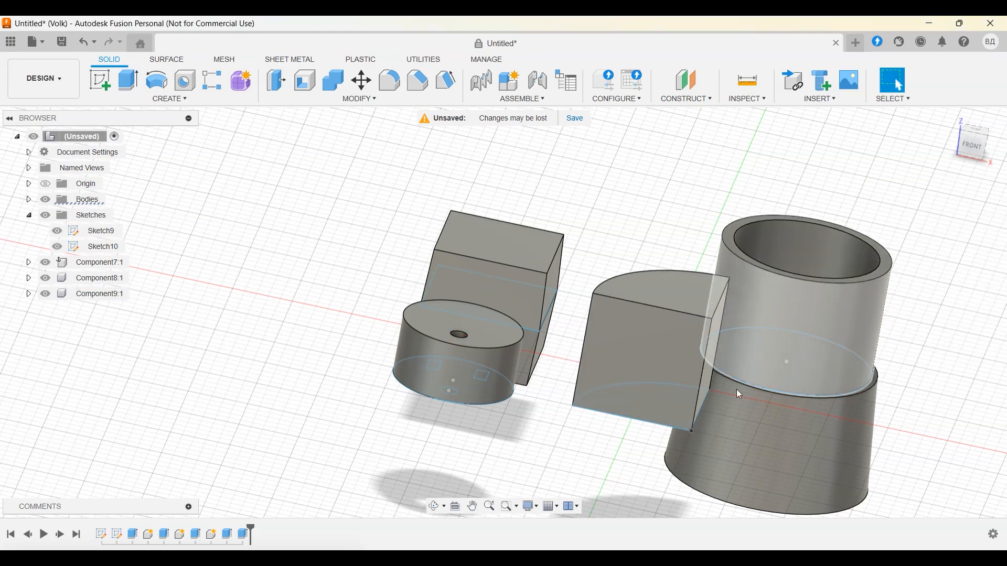
- Review the operation options of the hole's extrusion and examine the disc's hole from below and above
double_click(246, 535)
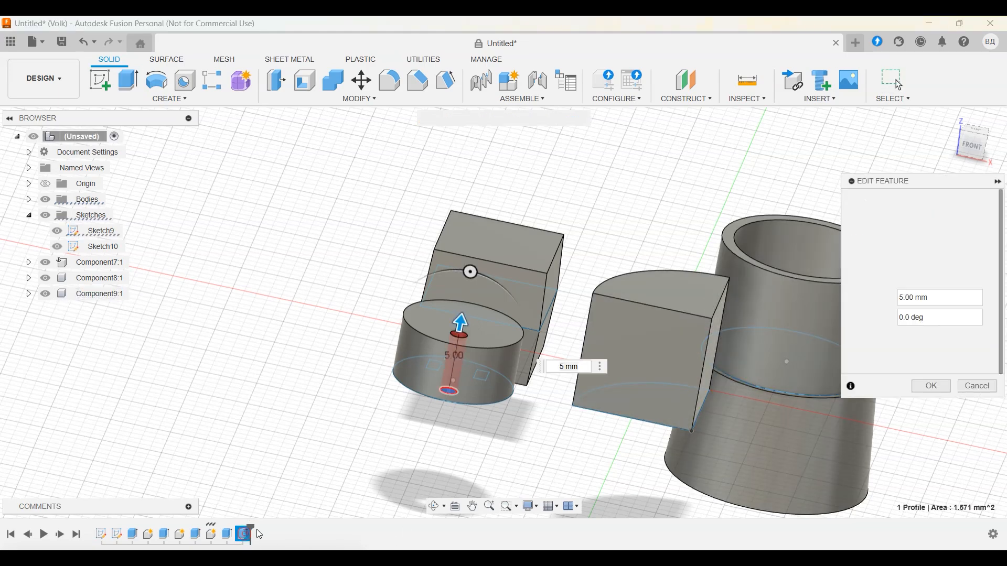
left_click(923, 350)
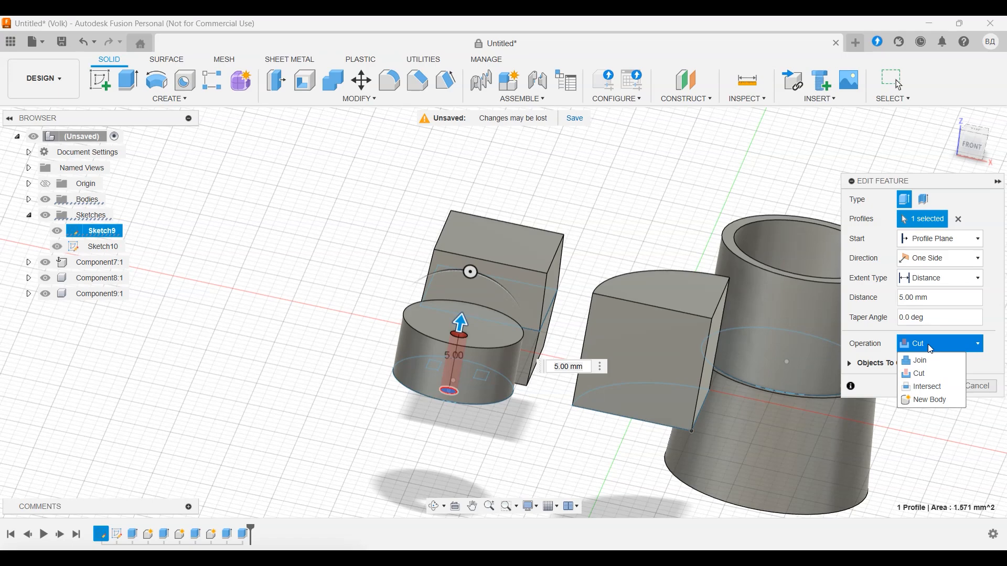
left_click(927, 344)
left_click(927, 386)
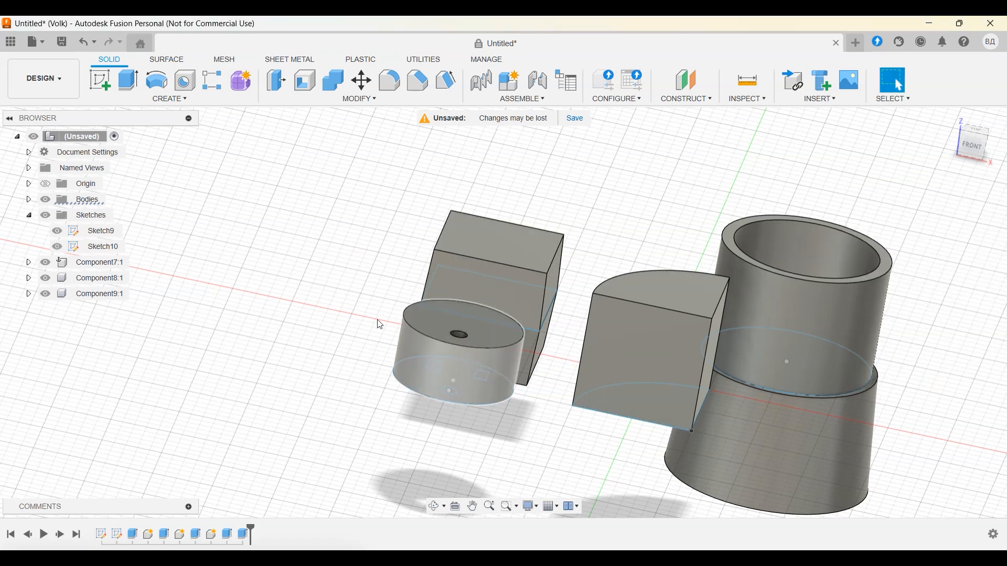
middle_click_drag(310, 321, 357, 270, "shift")
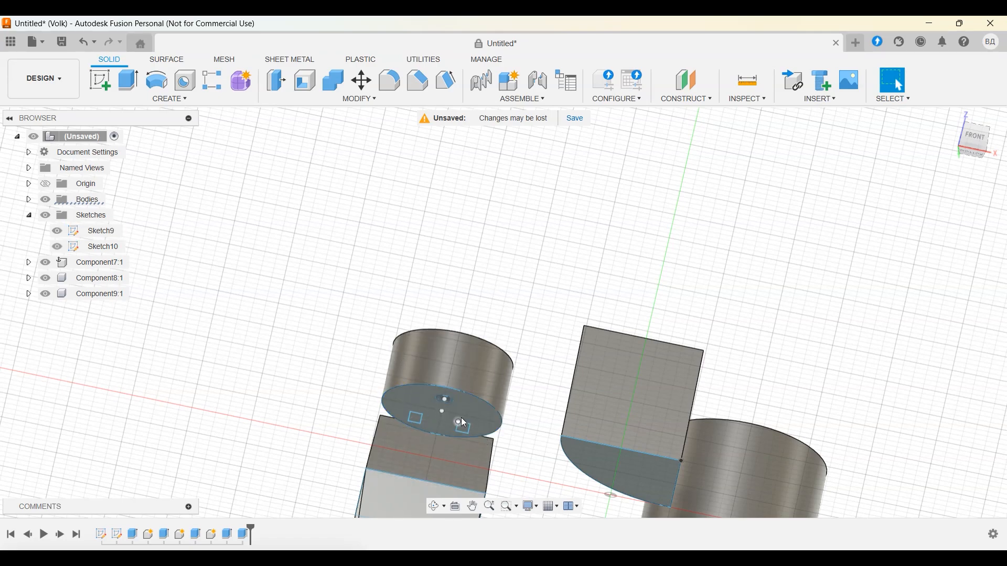
left_click(435, 439)
middle_click_drag(504, 301, 498, 344, "shift")
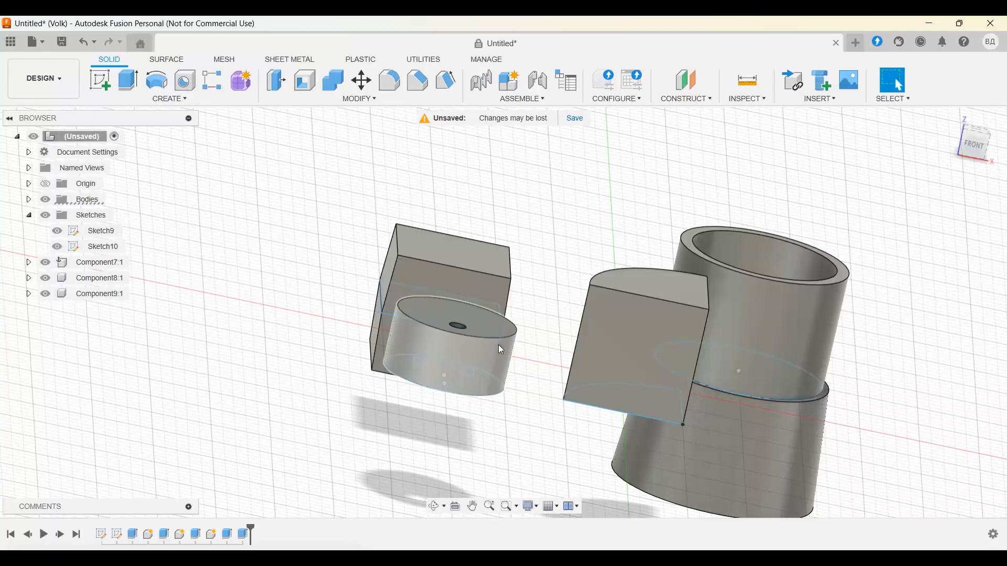
middle_click_drag(532, 273, 533, 186, "shift")
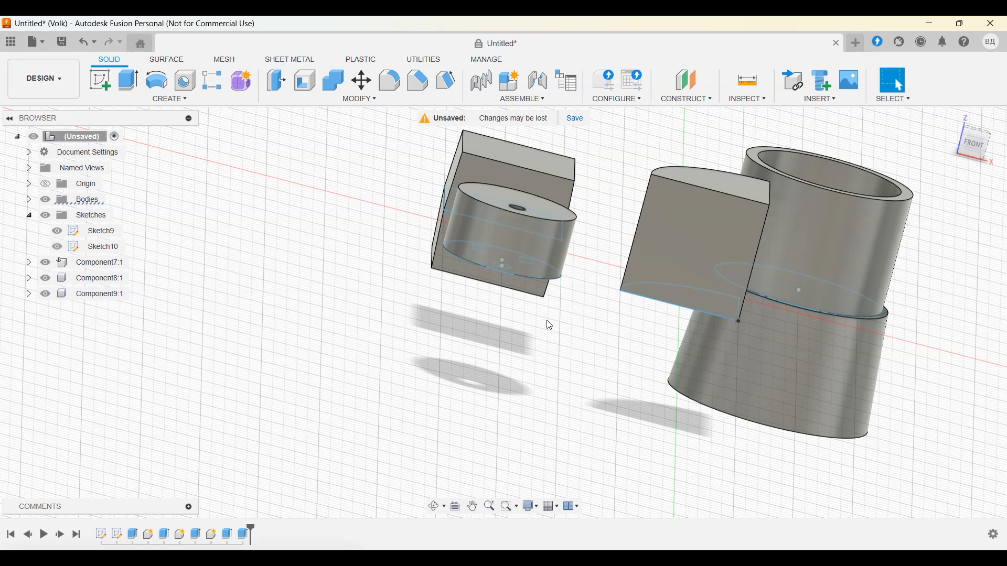
- Extrude the disc's two rectangle profiles 6 mm and join them to the disc
mouse_move(546, 321)
middle_mouse_down("shift")
mouse_move(557, 294)
mouse_move(540, 322)
mouse_move(529, 314)
middle_mouse_up("shift")
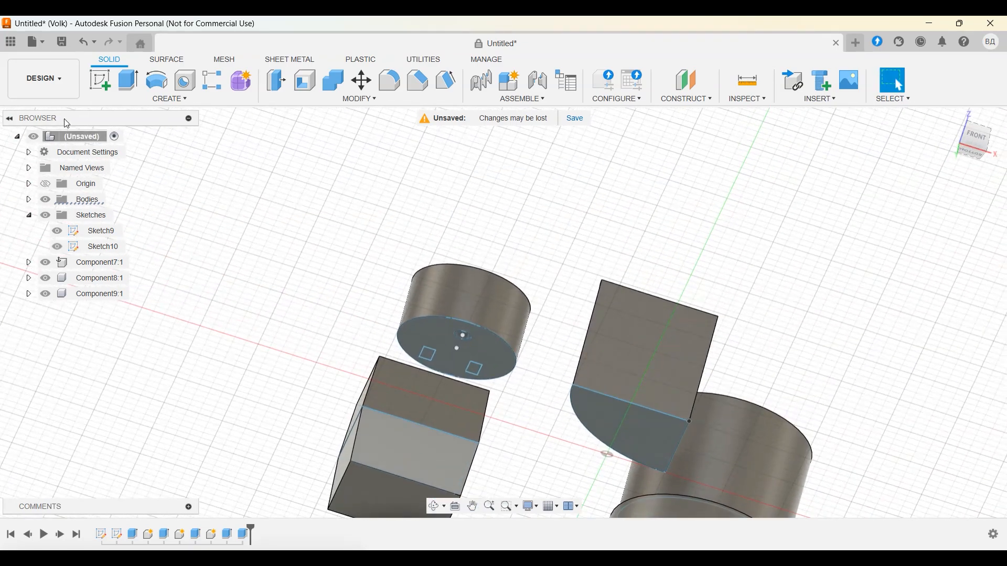
left_click(131, 89)
left_click(474, 373)
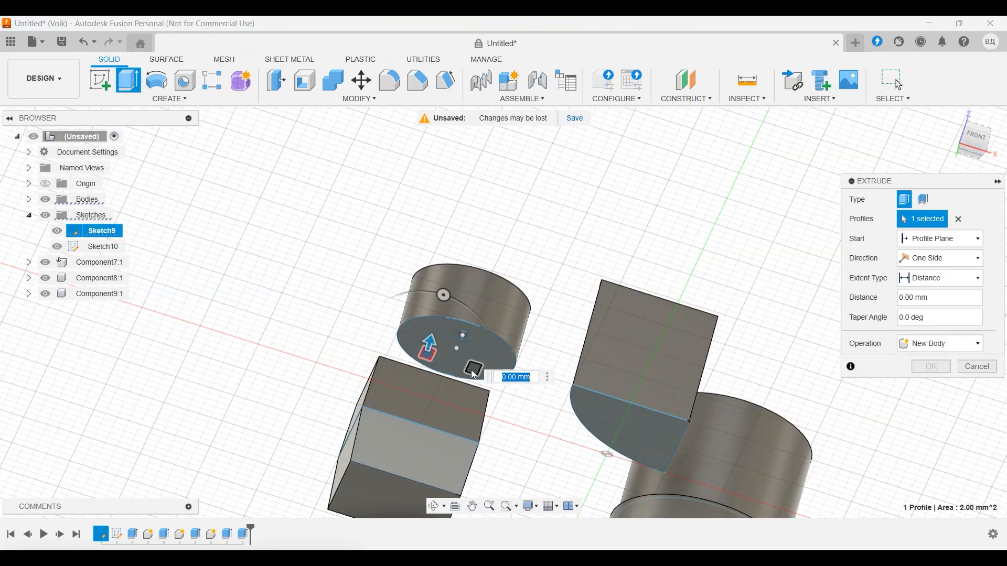
left_click(474, 373)
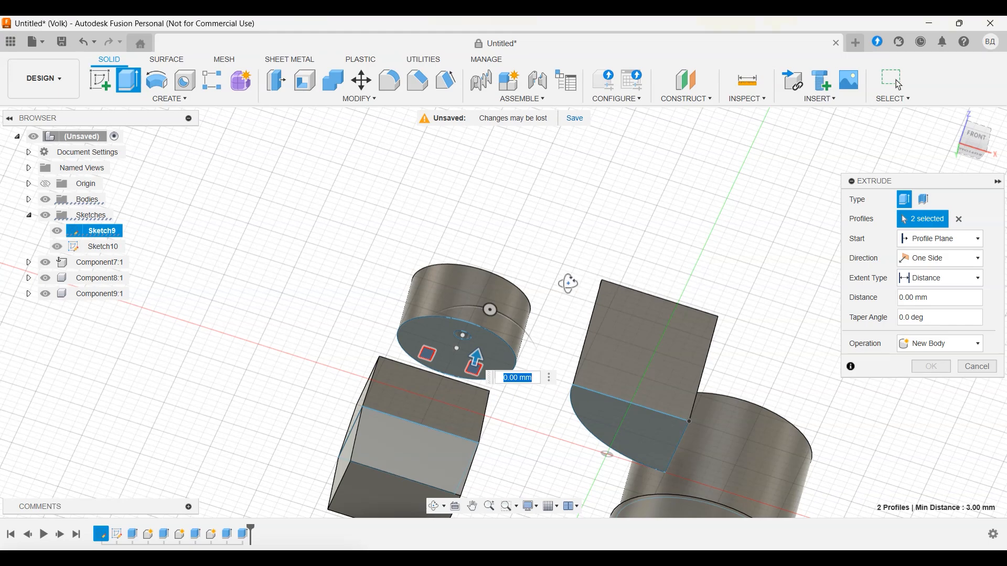
middle_click_drag(567, 284, 563, 304, "shift")
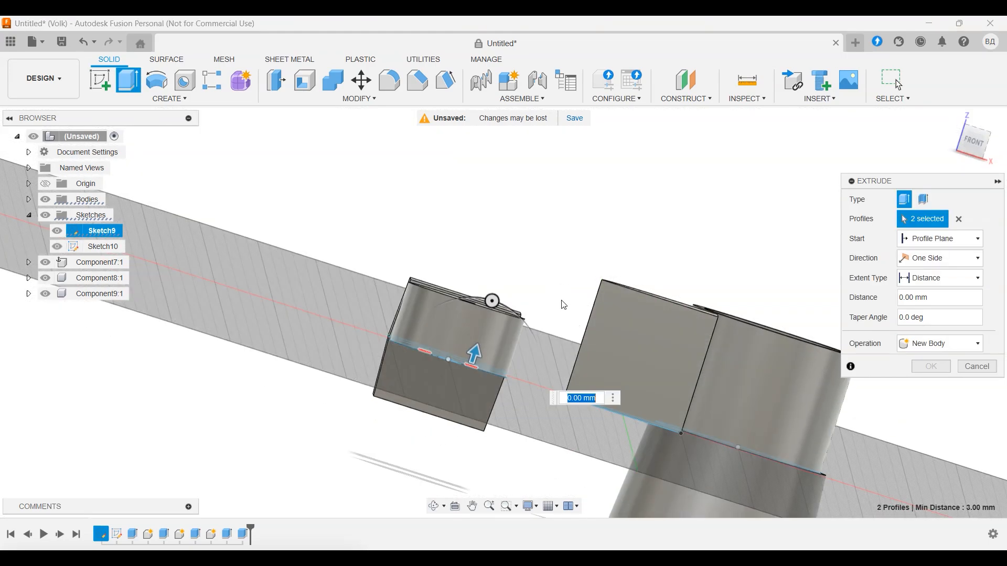
type("12")
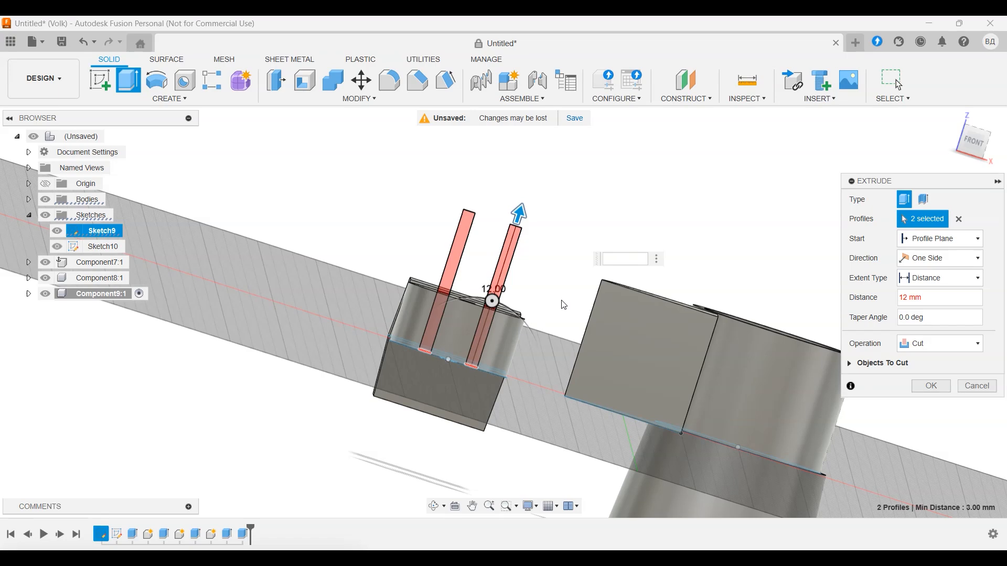
key("Return")
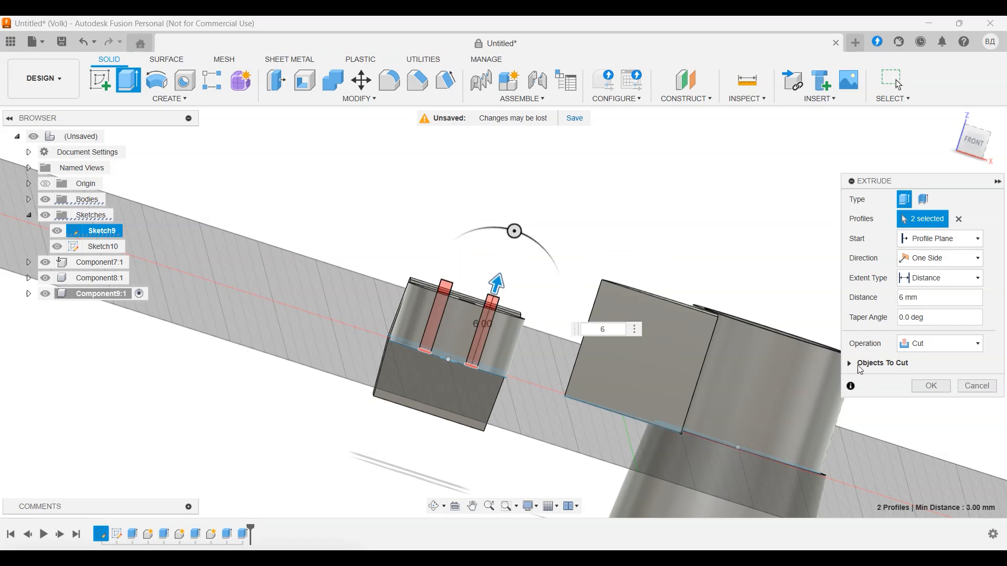
middle_click_drag(571, 236, 673, 286, "shift")
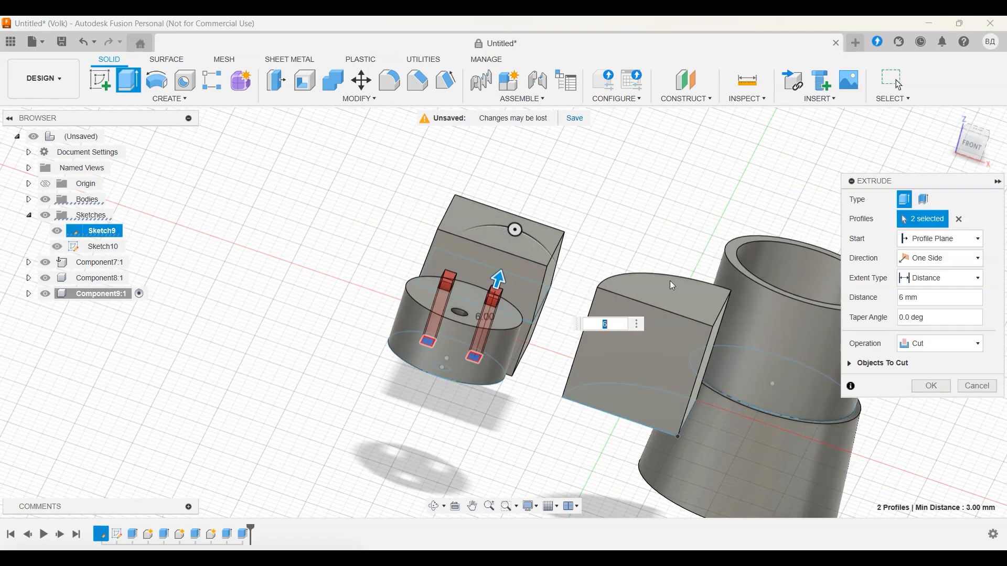
left_click(921, 344)
left_click(917, 361)
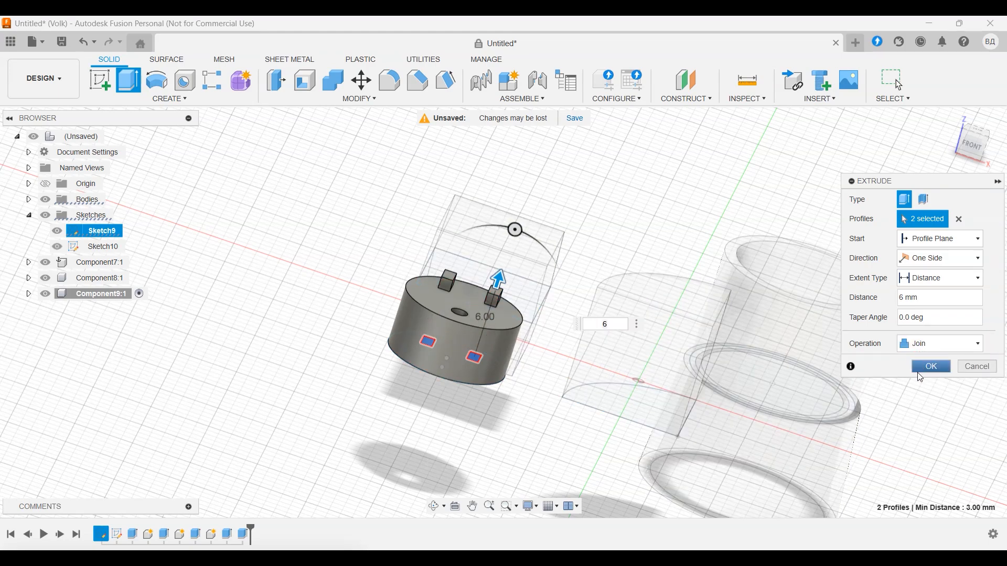
left_click(933, 371)
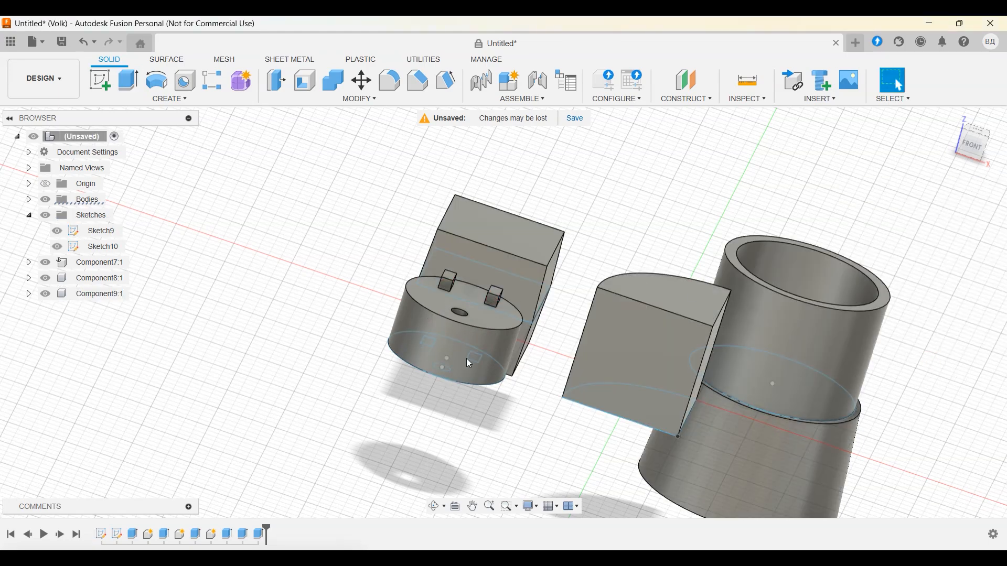
- Extrude the vertical Sketch10 profile with the arched edge to two sides as a new body, 10 mm on Side 1 and 2 mm on Side 2
mouse_move(416, 386)
middle_mouse_down("shift")
mouse_move(352, 411)
mouse_move(420, 405)
mouse_move(476, 452)
middle_mouse_up("shift")
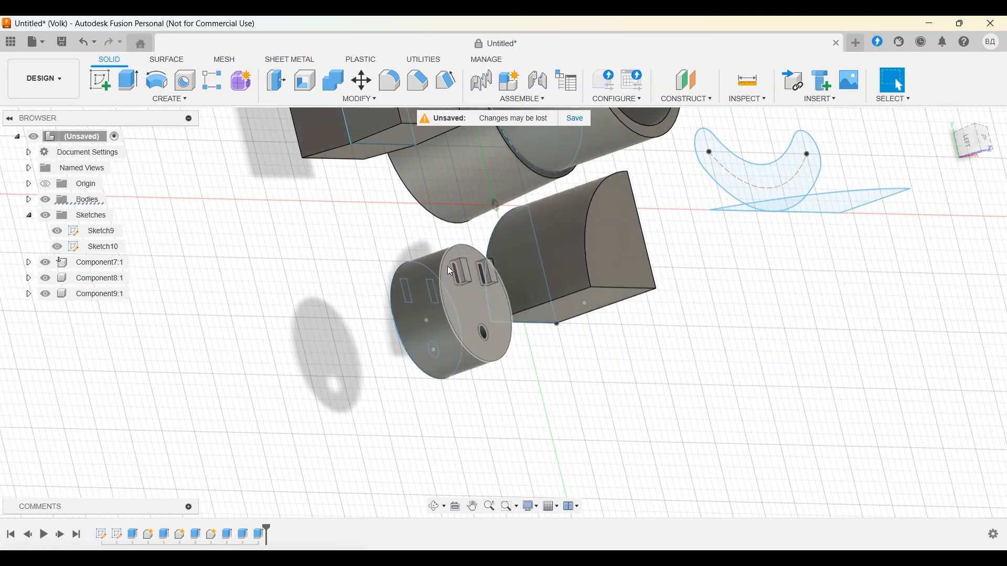
mouse_move(448, 266)
middle_mouse_down("shift")
mouse_move(545, 373)
mouse_move(519, 375)
mouse_move(544, 400)
mouse_move(550, 348)
mouse_move(562, 344)
mouse_move(549, 348)
middle_mouse_up("shift")
scroll(513, 377, "up", 2)
scroll(552, 349, "down", 7)
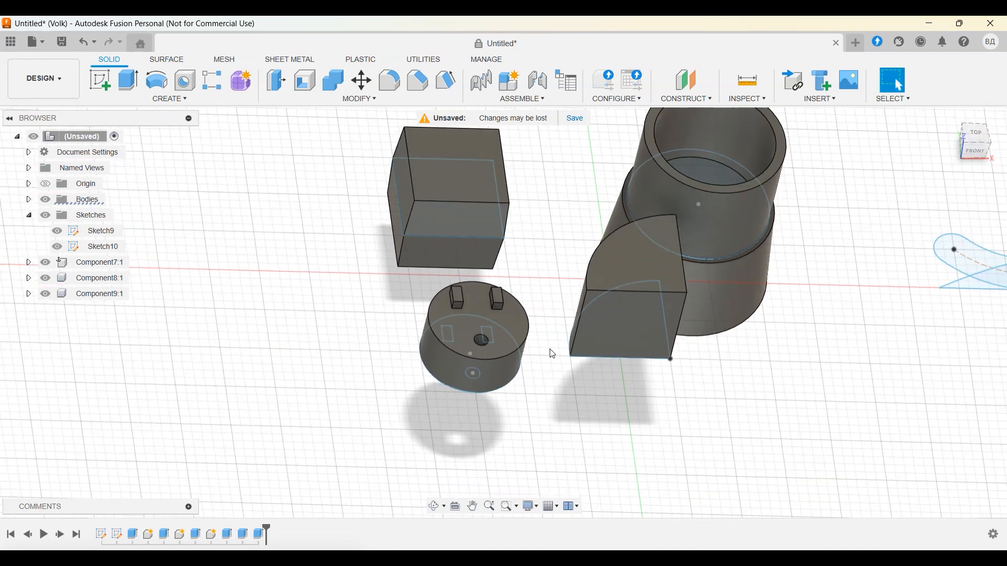
mouse_move(684, 384)
middle_mouse_down()
mouse_move(558, 381)
mouse_move(546, 411)
mouse_move(564, 348)
mouse_move(514, 375)
mouse_move(526, 364)
middle_mouse_up()
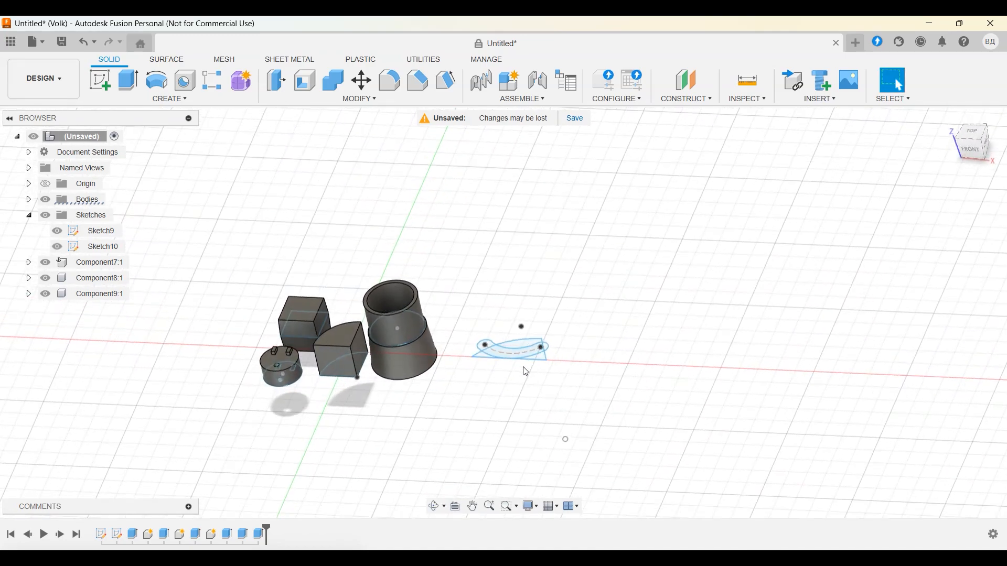
scroll(525, 371, "up", 5)
left_click(565, 346)
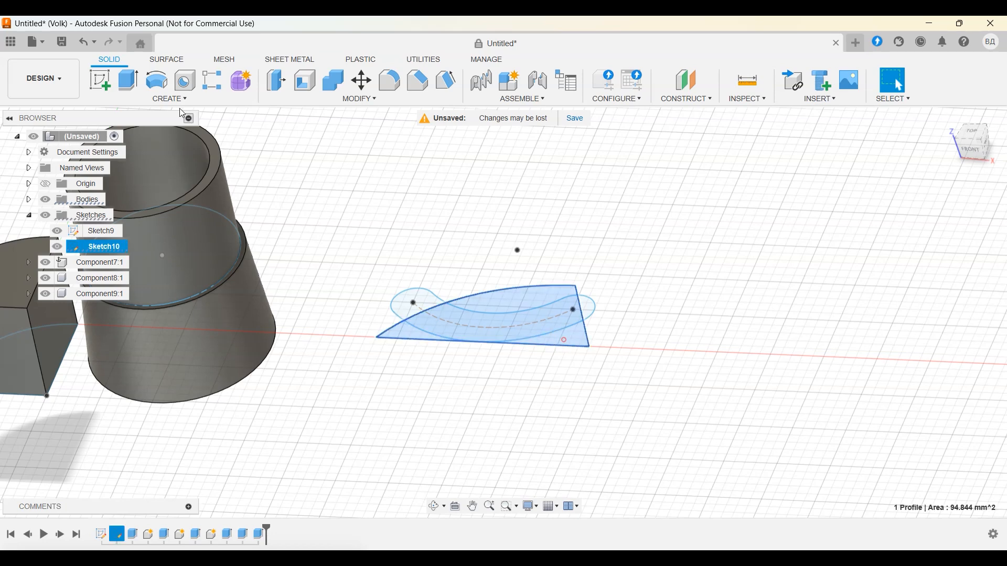
left_click(131, 82)
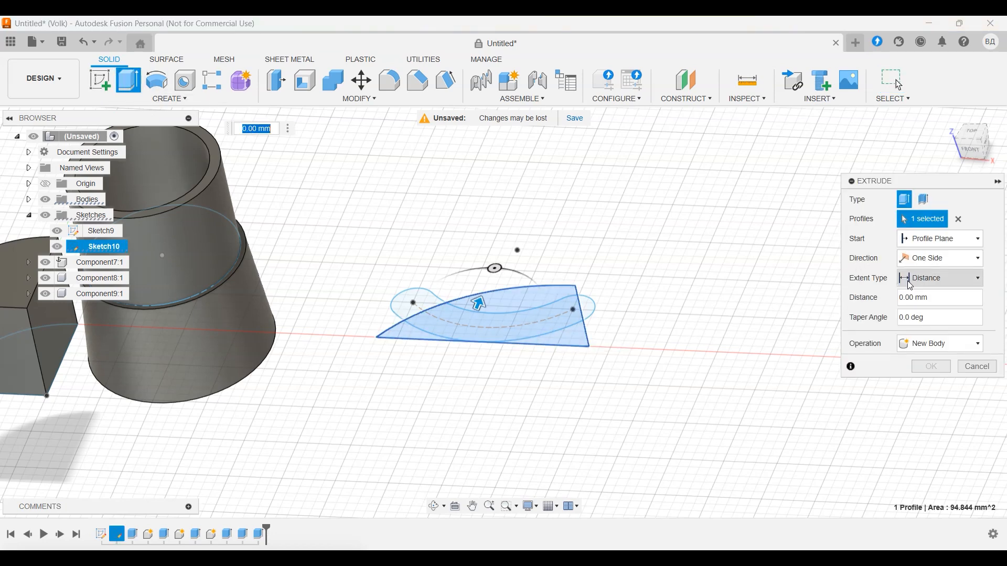
left_click(930, 262)
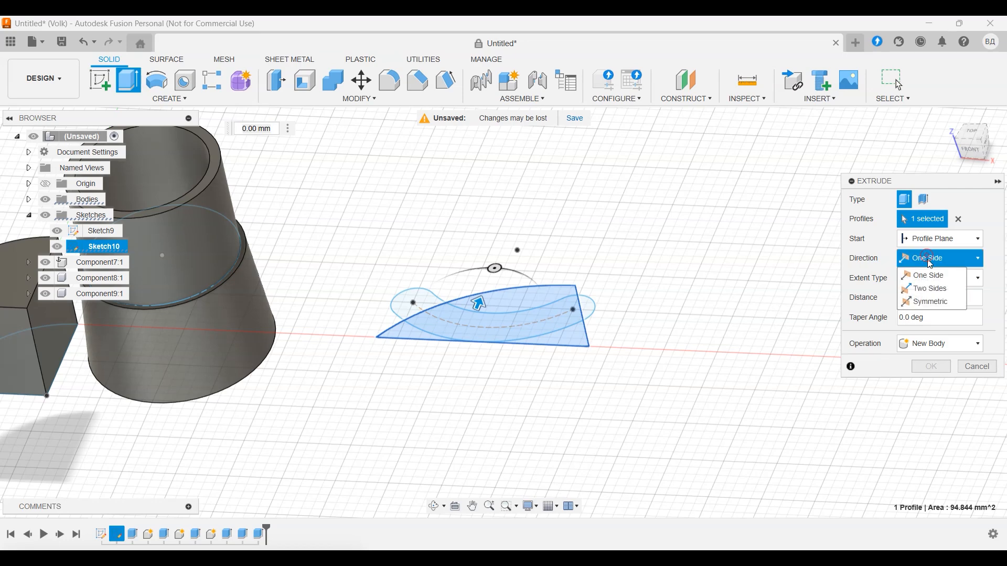
left_click(927, 289)
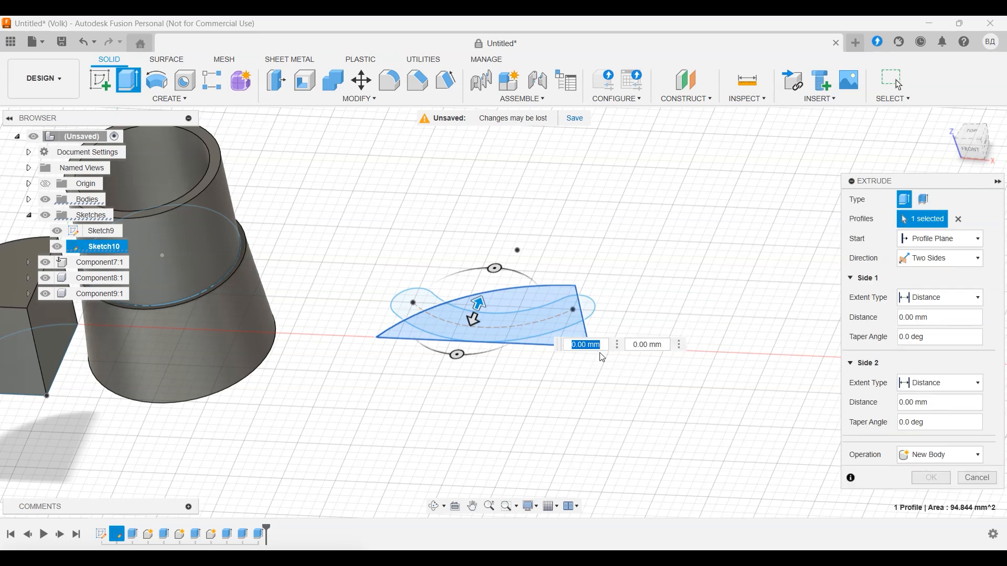
middle_click_drag(656, 284, 641, 308, "shift")
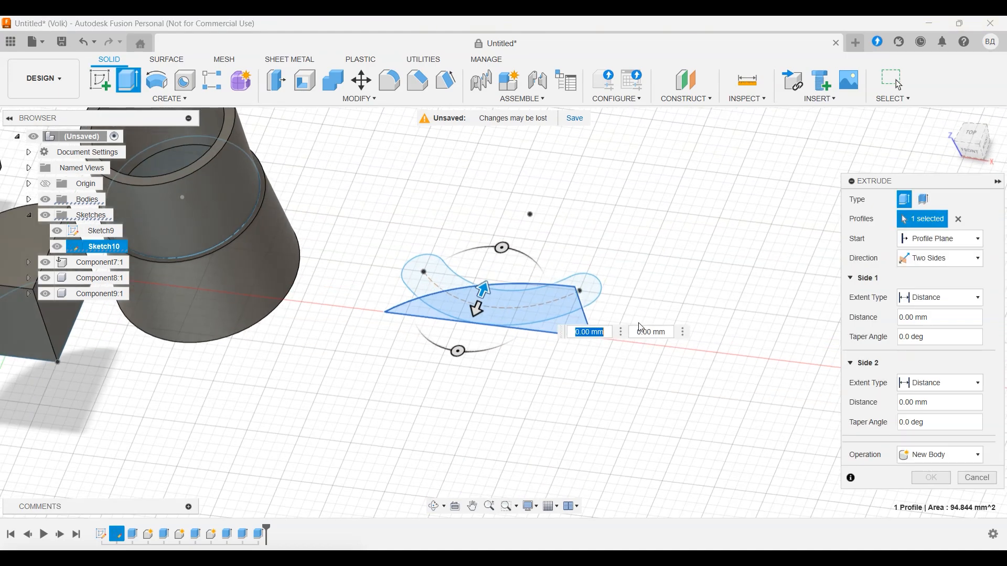
type("1")
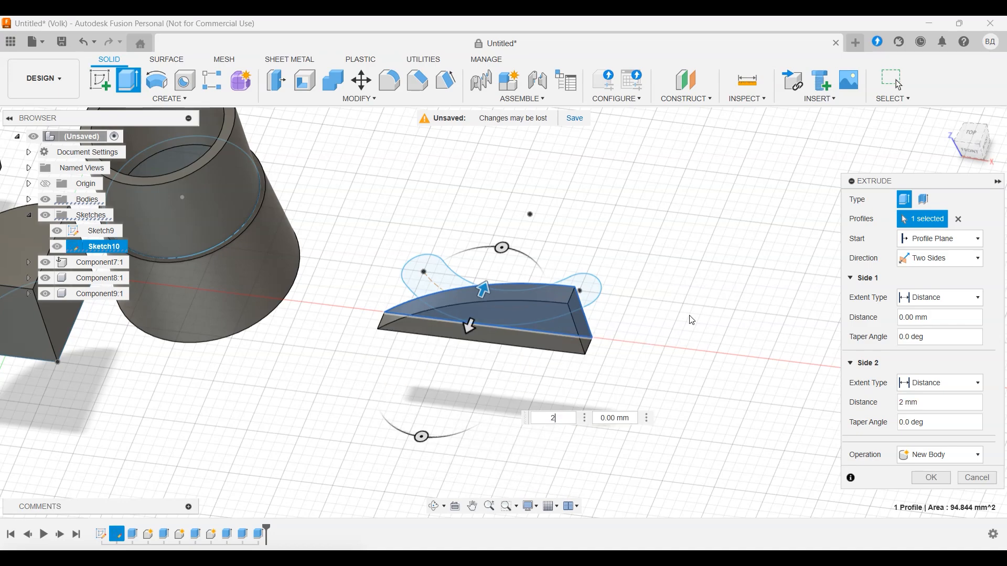
middle_click_drag(692, 319, 646, 326, "shift")
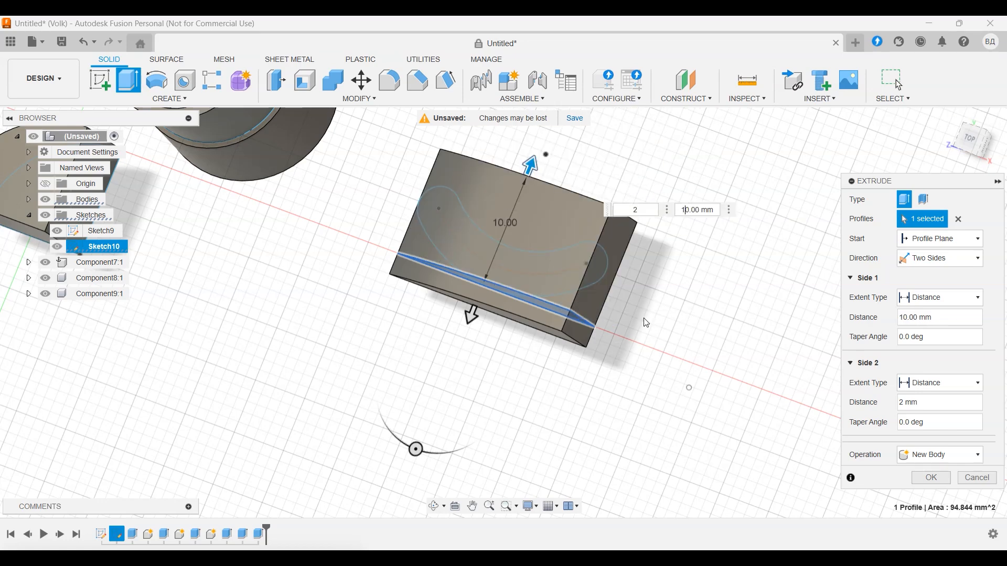
left_click(931, 479)
- Extrude the curved slot profile of Sketch9 8 mm upward through the arched block and inspect the preview from the front
middle_click_drag(702, 361, 721, 230, "shift")
left_click(129, 77)
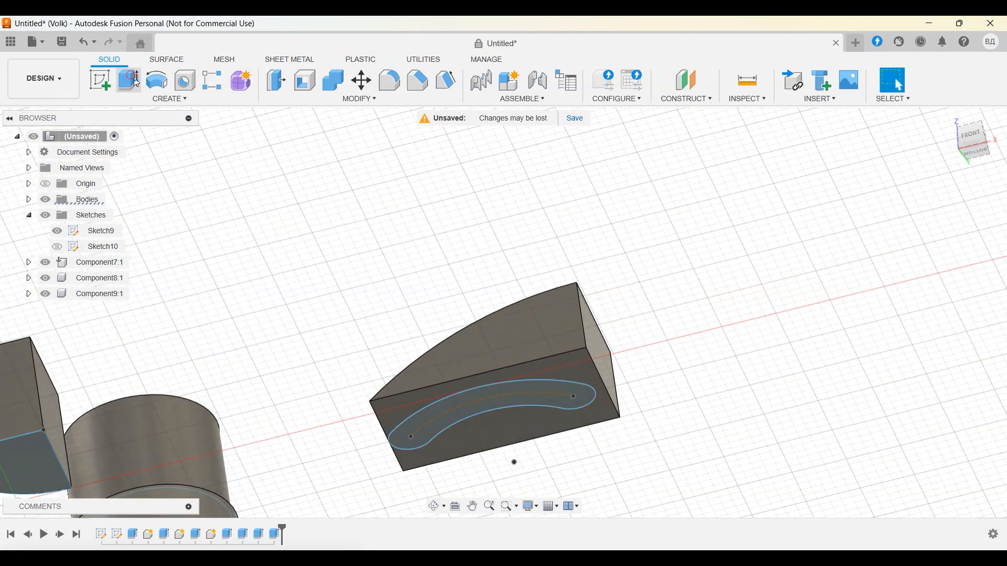
left_click(479, 398)
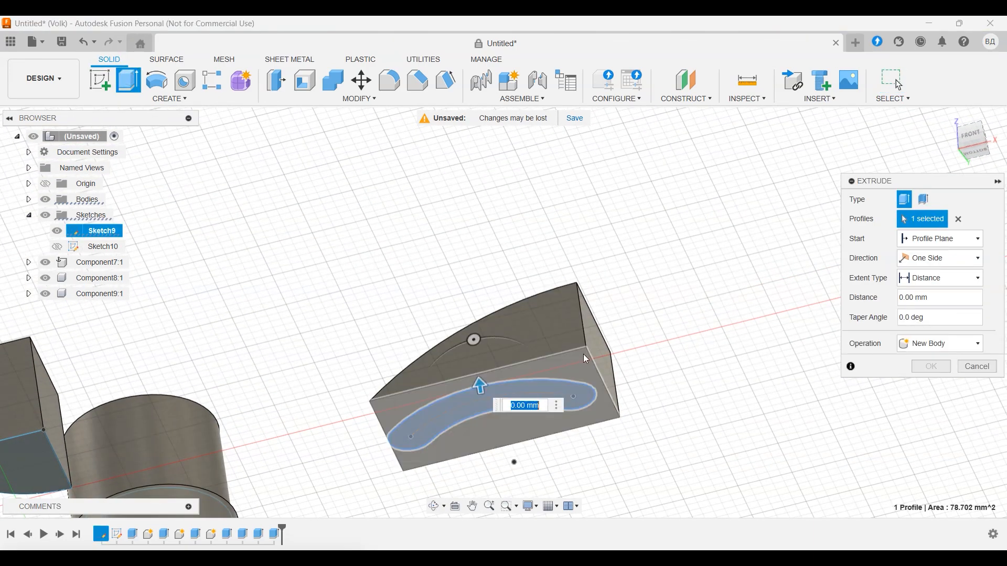
middle_click_drag(674, 283, 677, 308, "shift")
left_click_drag(487, 369, 494, 272)
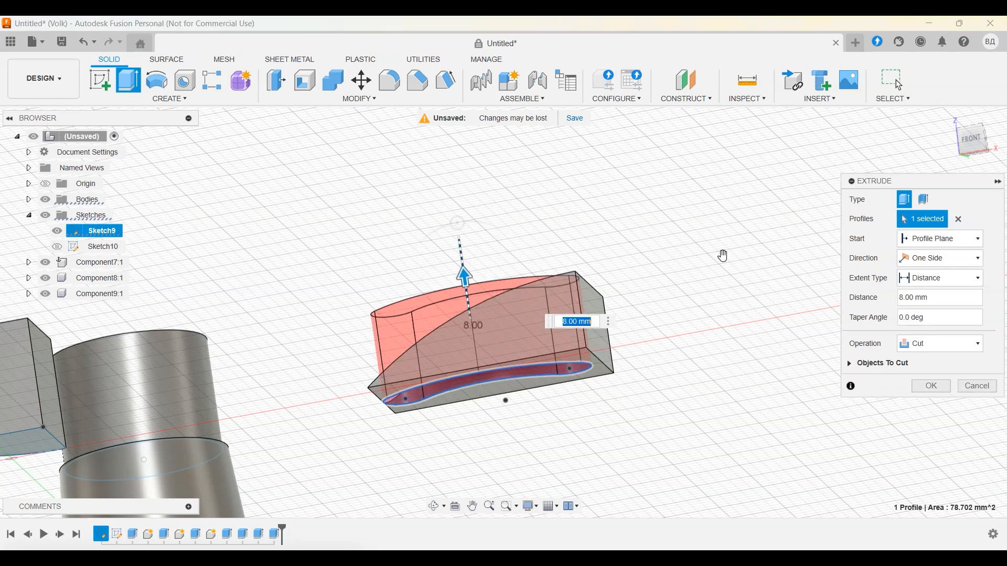
middle_click_drag(494, 272, 763, 266, "shift")
left_click(977, 141)
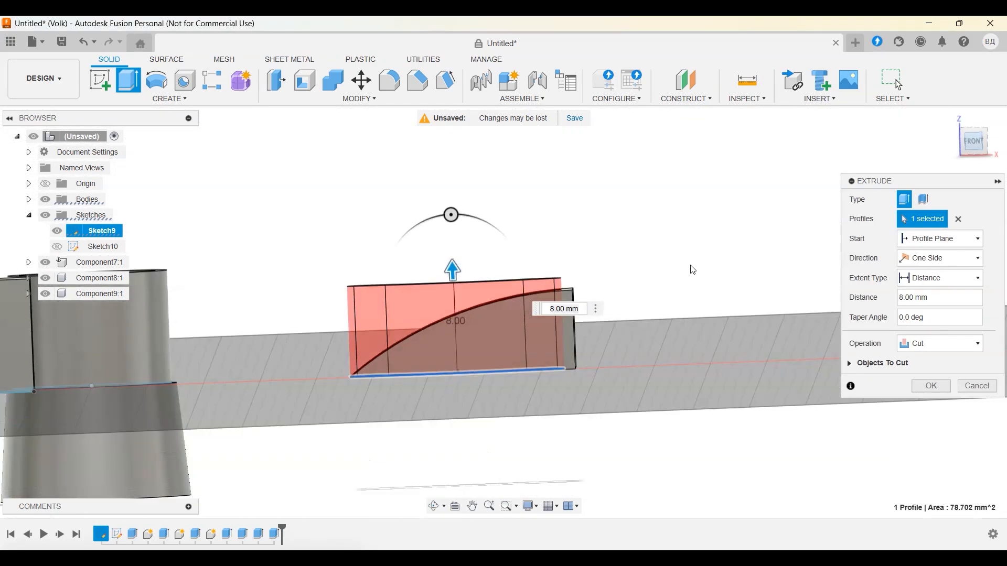
scroll(521, 300, "up", 3)
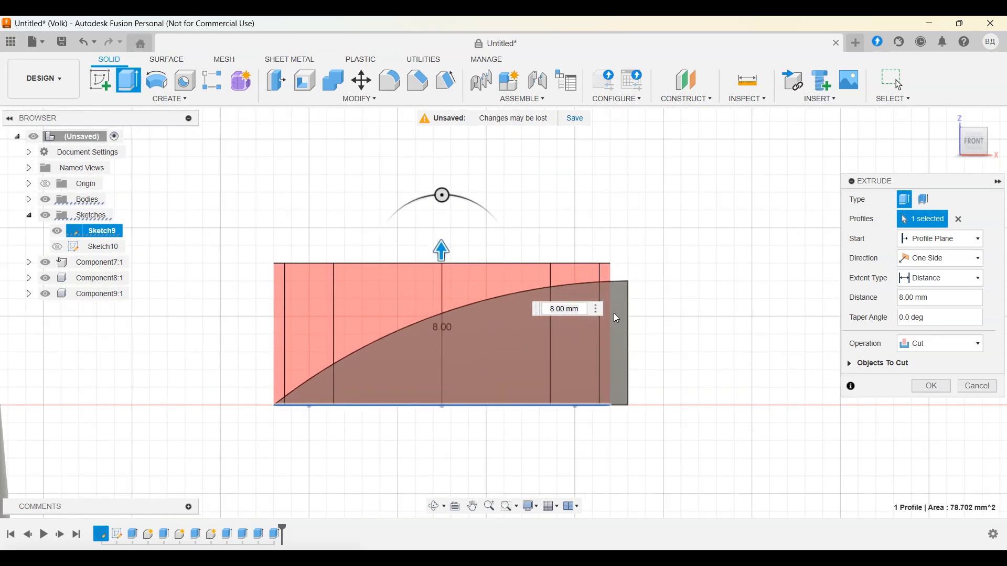
middle_click_drag(623, 315, 654, 315, "shift")
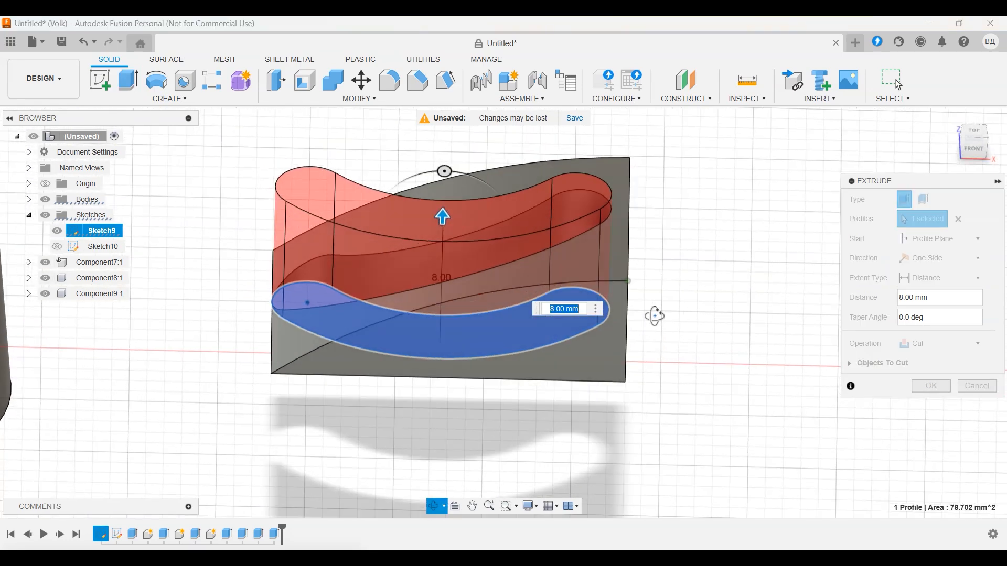
- Change the slot extrusion's operation to Intersect and finish it
left_click(930, 346)
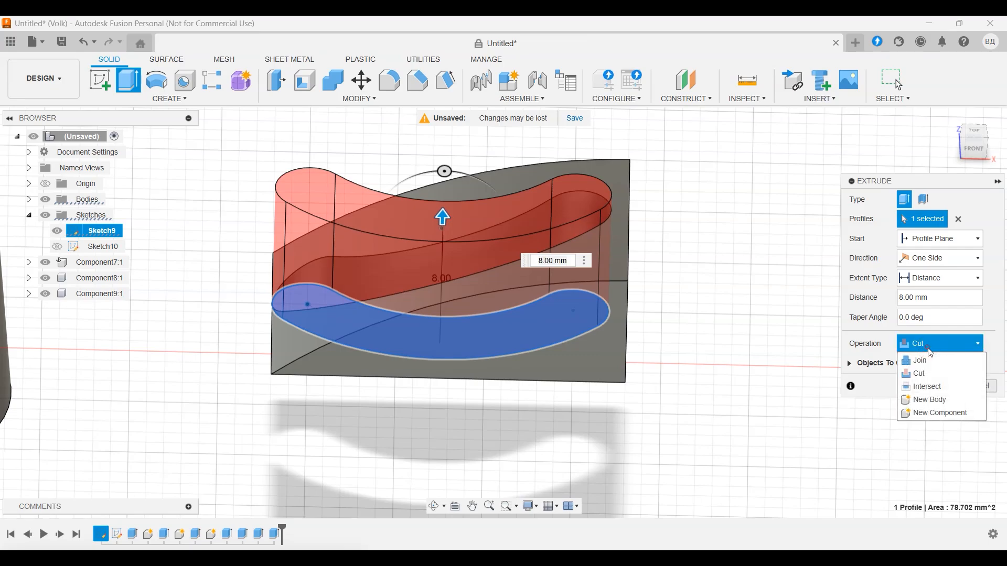
left_click(917, 385)
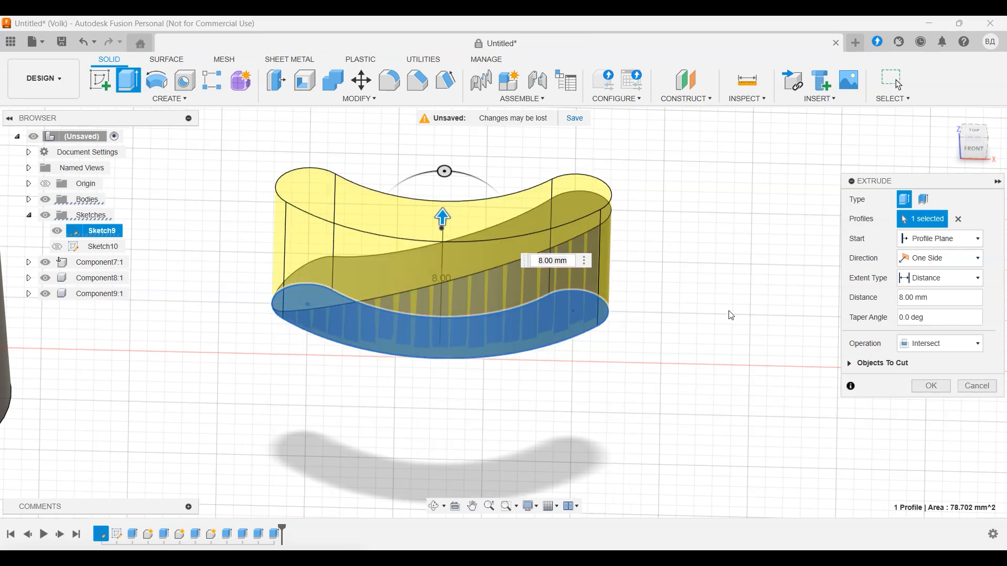
middle_click_drag(730, 314, 704, 296, "shift")
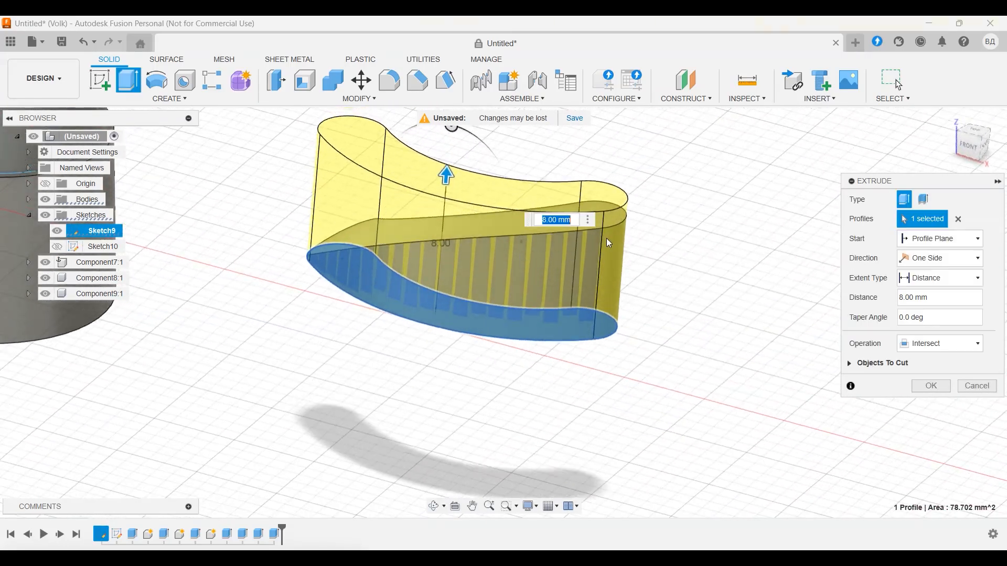
left_click(932, 386)
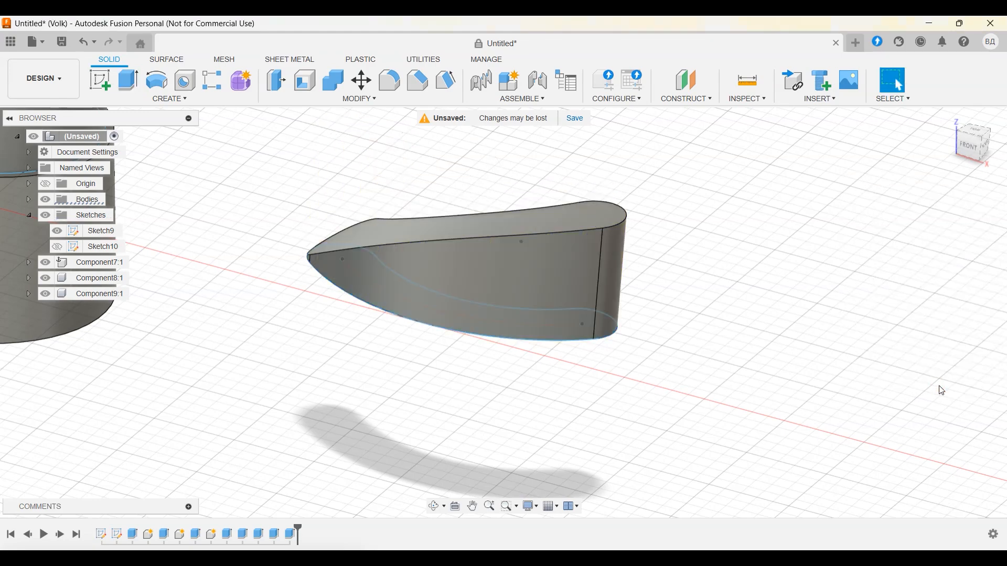
- Hide Sketch9 and collapse the list of sketches
middle_click_drag(780, 267, 768, 275, "shift")
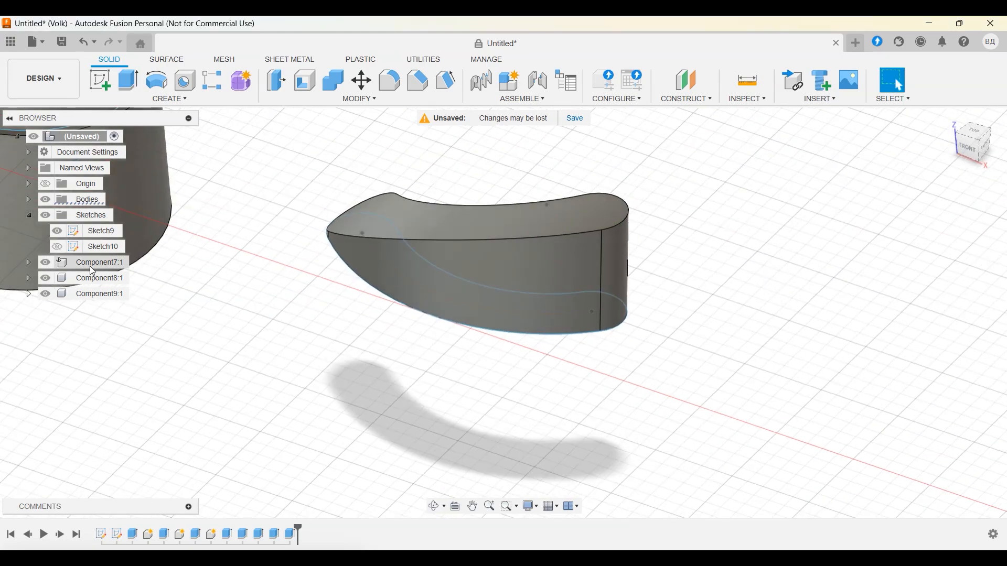
left_click(59, 248)
left_click(57, 247)
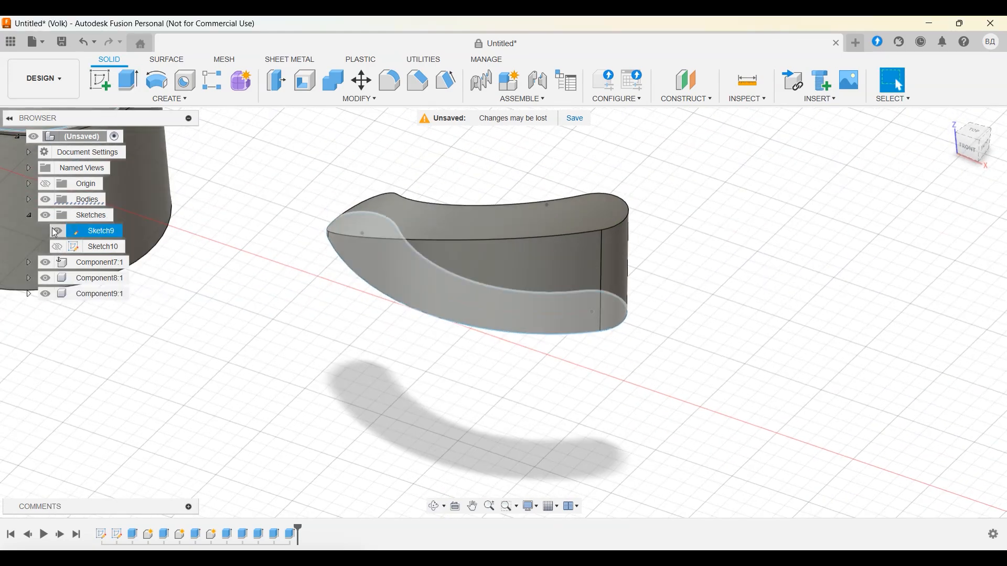
left_click(28, 215)
- Examine all the extruded shapes together in an isometric view
middle_click_drag(731, 355, 911, 489, "shift")
middle_click_drag(599, 439, 620, 449, "shift")
scroll(603, 409, "down", 3)
middle_click_drag(710, 303, 735, 342)
left_click(950, 118)
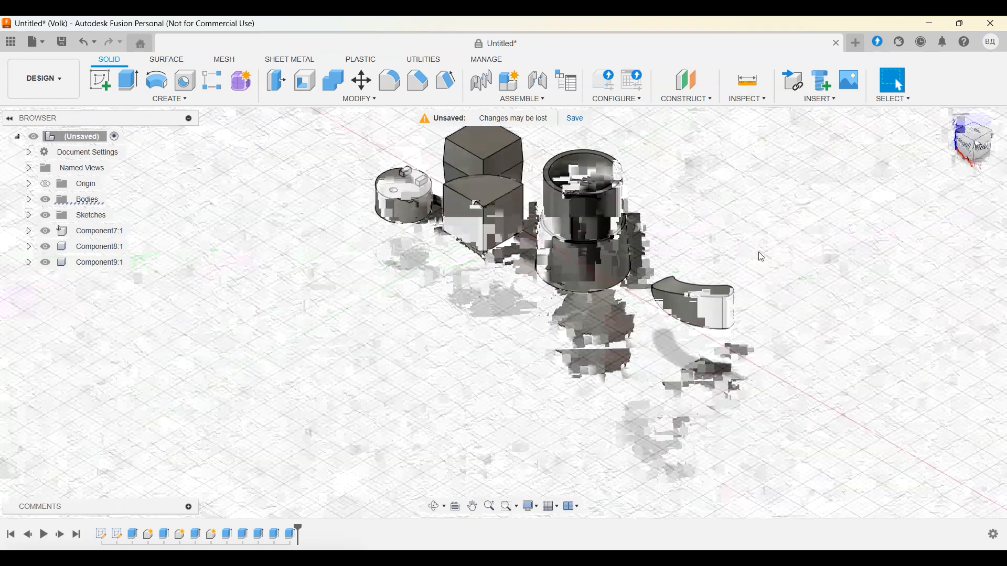
middle_click_drag(726, 207, 636, 319)
scroll(636, 319, "up", 2)
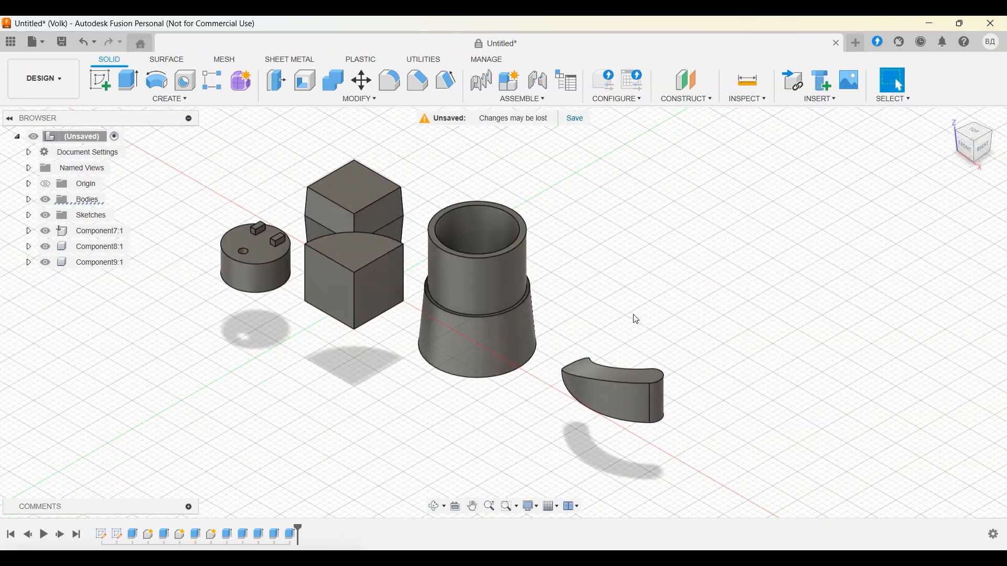
middle_click_drag(568, 300, 620, 313)
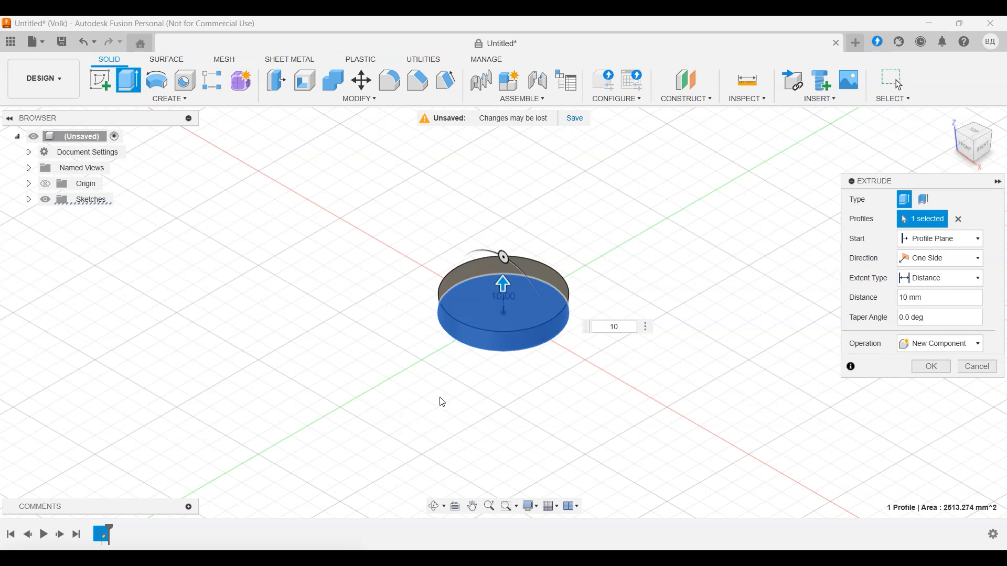
- Extrude the circle's profile 10 mm to one side as a new component
left_click(933, 344)
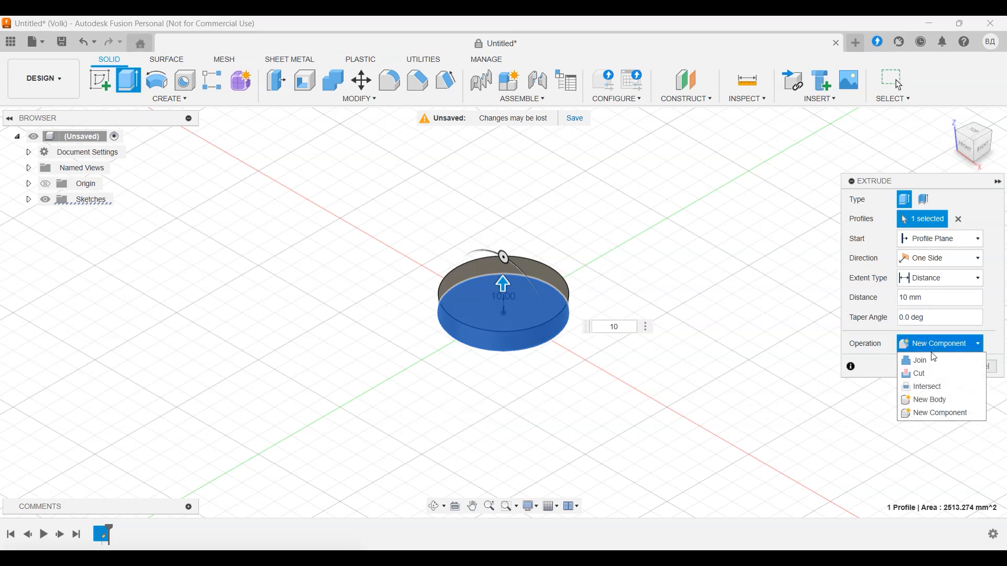
left_click(950, 415)
left_click(934, 368)
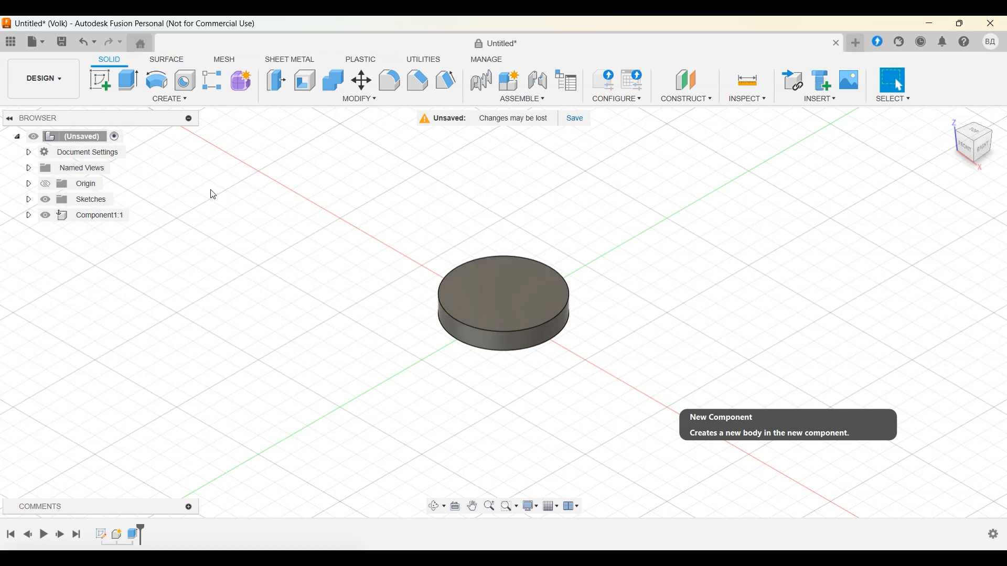
- Sketch a rectangle about 24 by 31 mm on the horizontal plane, beside the disc on the negative X side
left_click(100, 83)
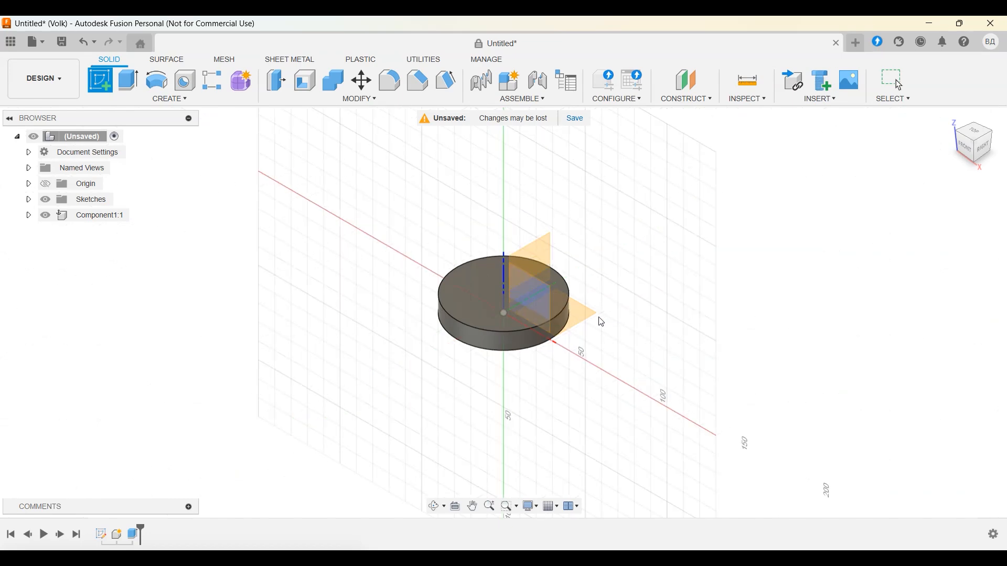
left_click(577, 312)
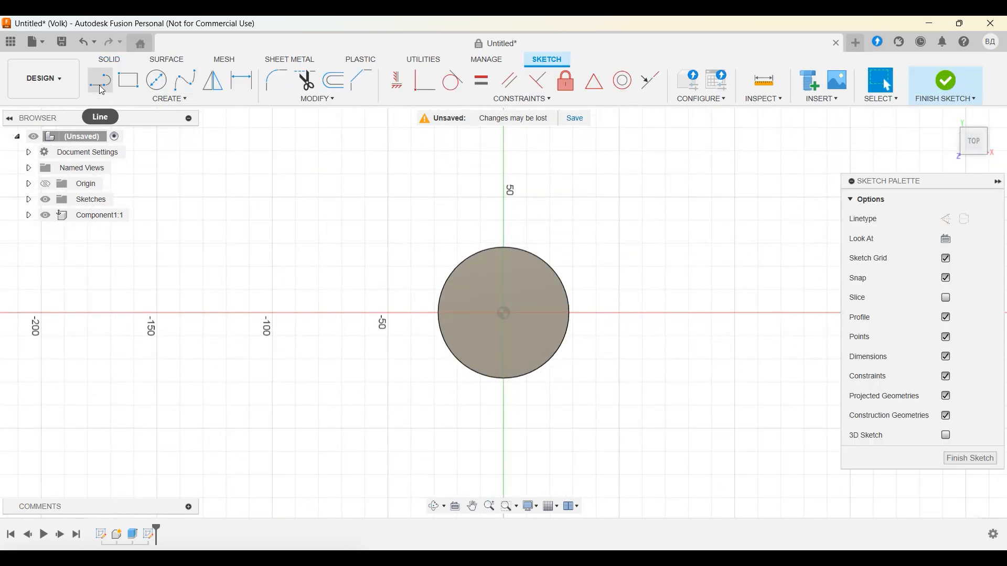
left_click(128, 80)
left_click(226, 337)
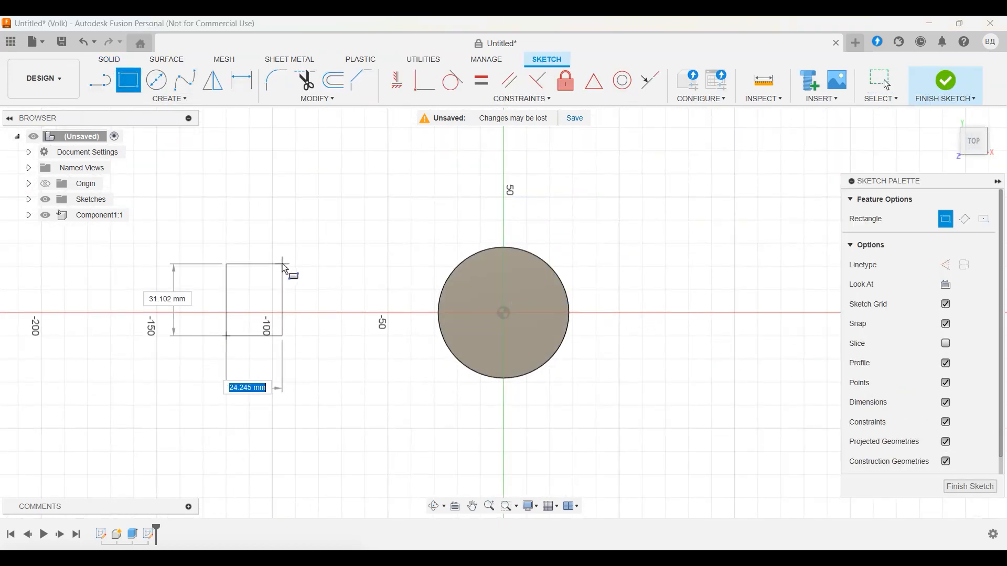
left_click(283, 264)
left_click(970, 486)
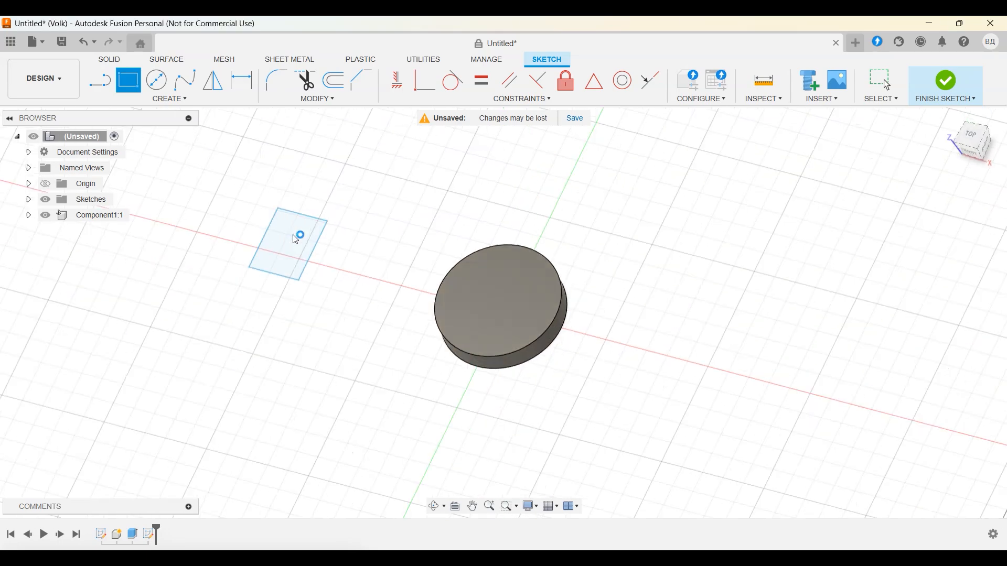
- Extrude the rectangle 10 mm as a new body and check the design's Bodies folder
left_click(122, 74)
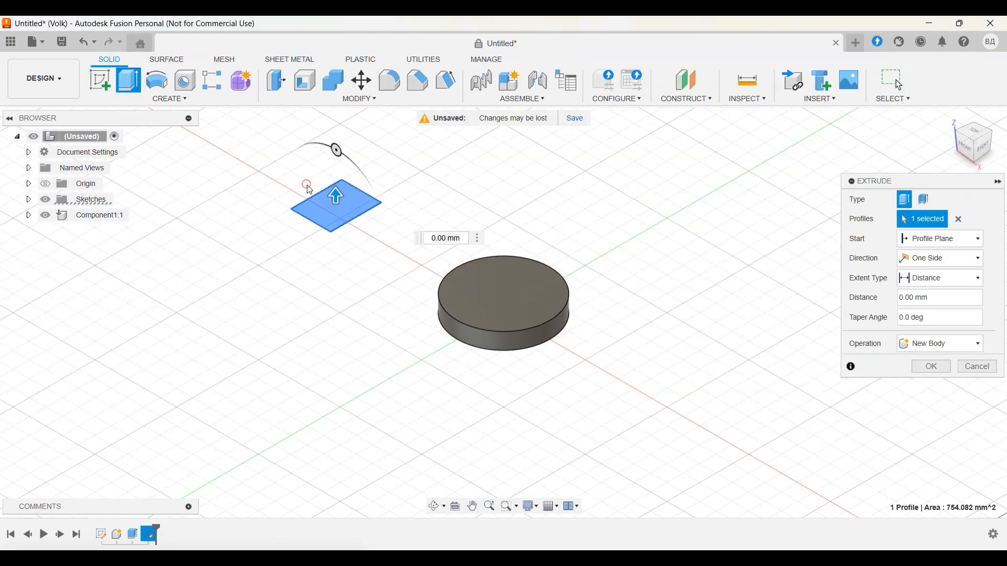
type("10")
key("Return")
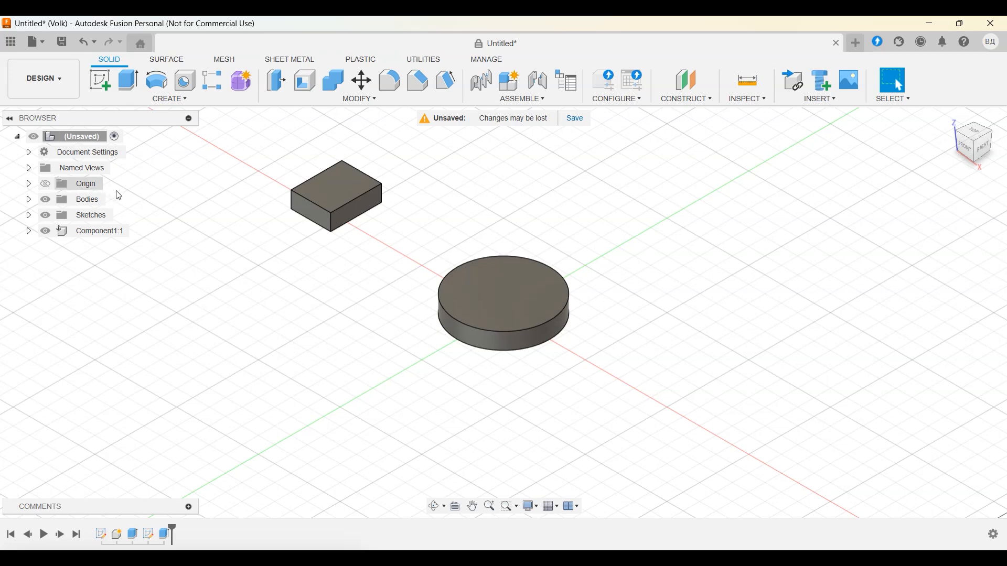
left_click(29, 200)
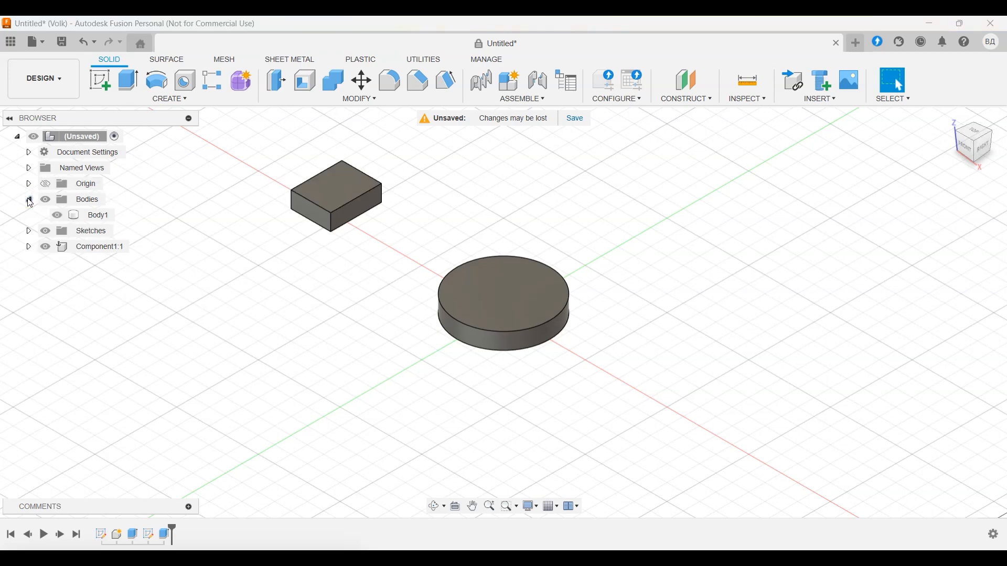
left_click(29, 200)
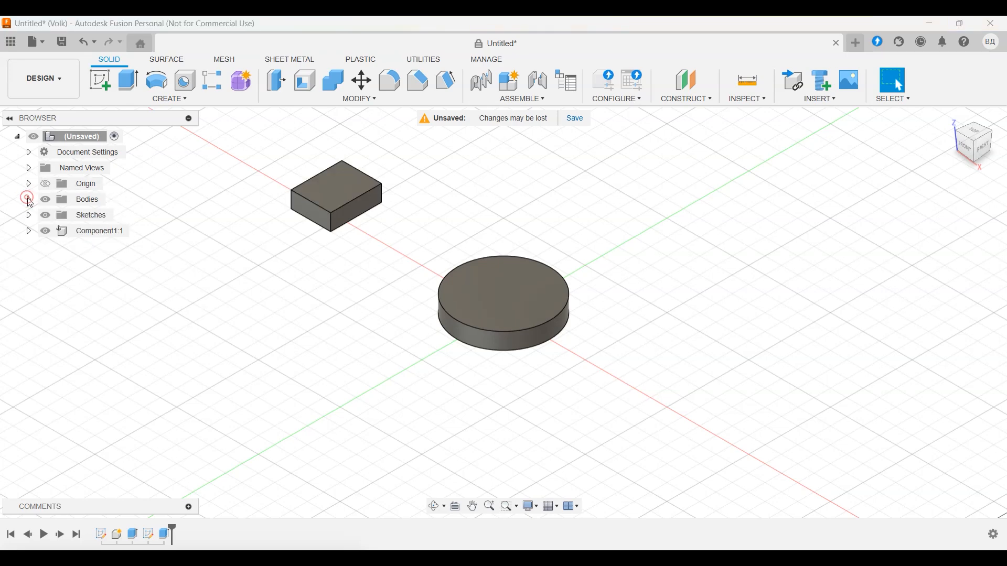
- Rename the disc's component as name
left_click(94, 231)
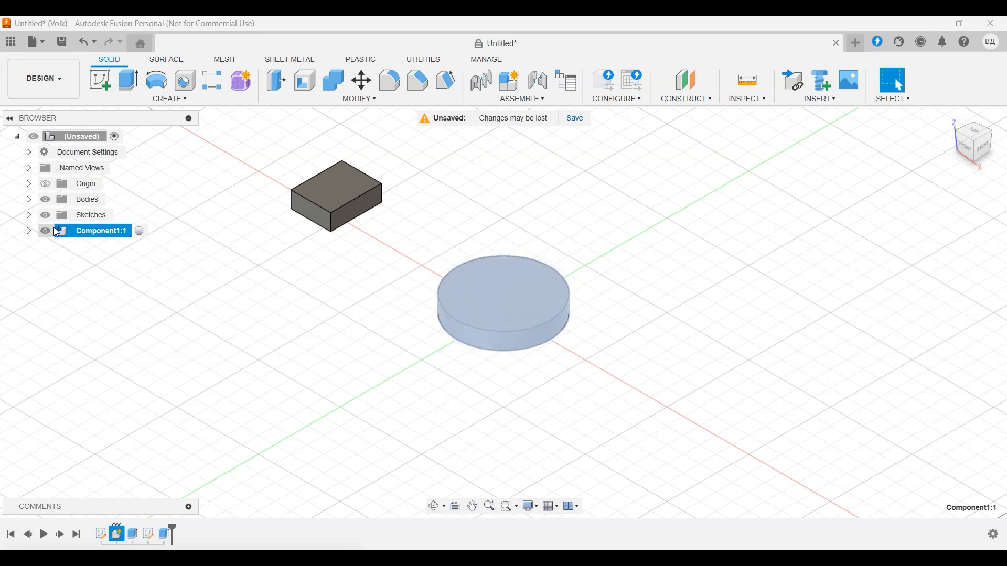
double_click(84, 231)
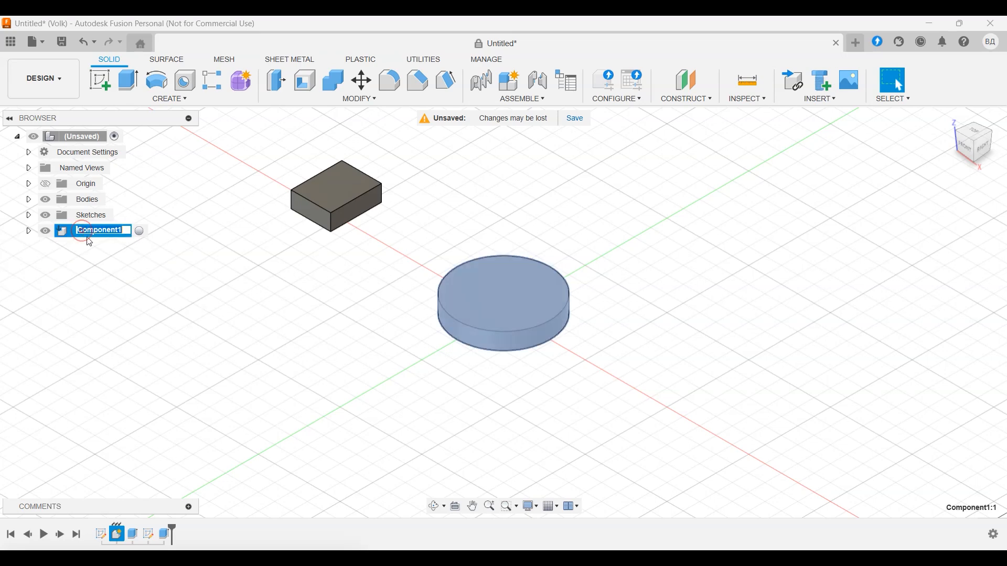
type("neme")
key("Return")
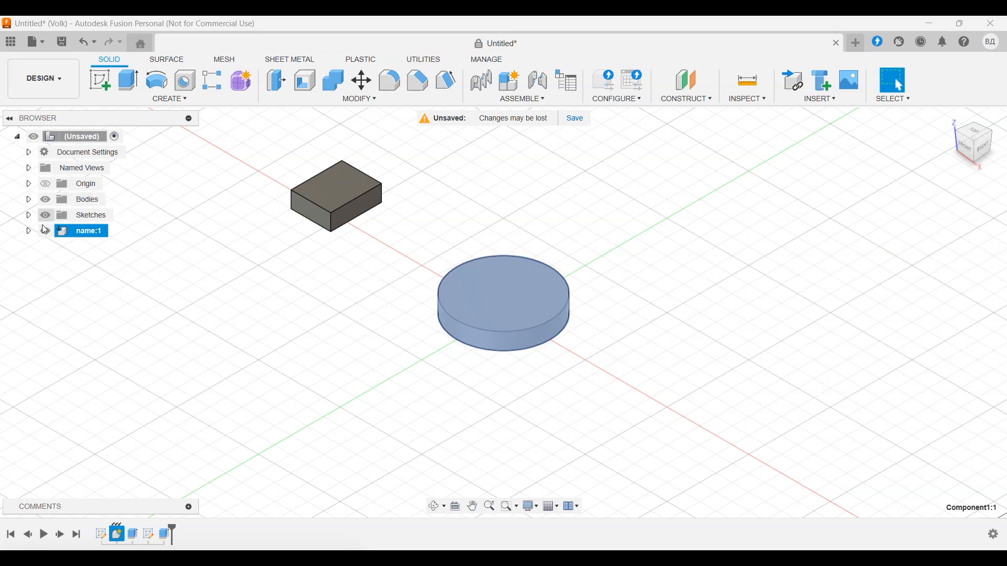
- Compare the bodies listed inside the disc's component with those in the design's top-level Bodies folder
left_click(28, 232)
left_click(39, 262)
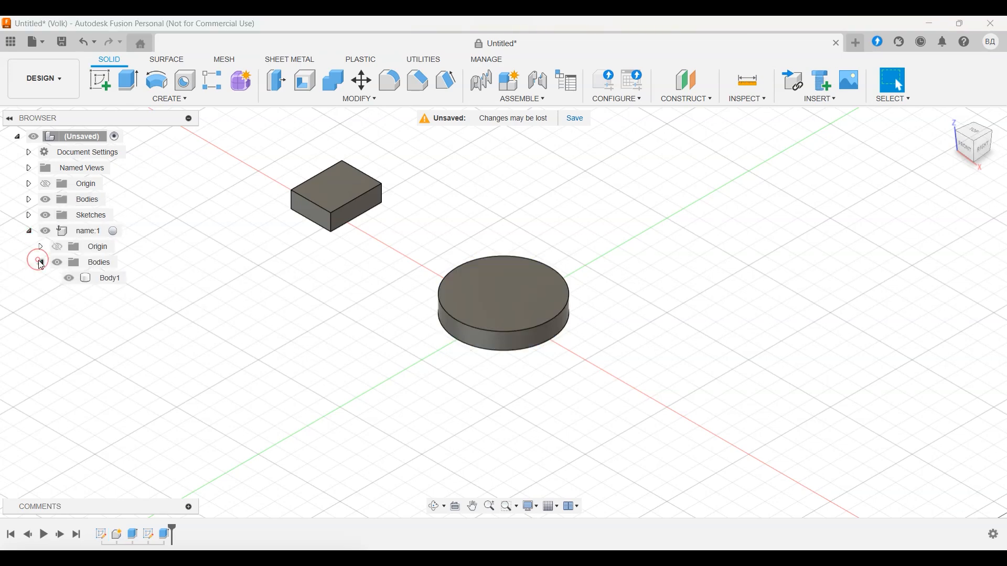
left_click(39, 262)
left_click(29, 231)
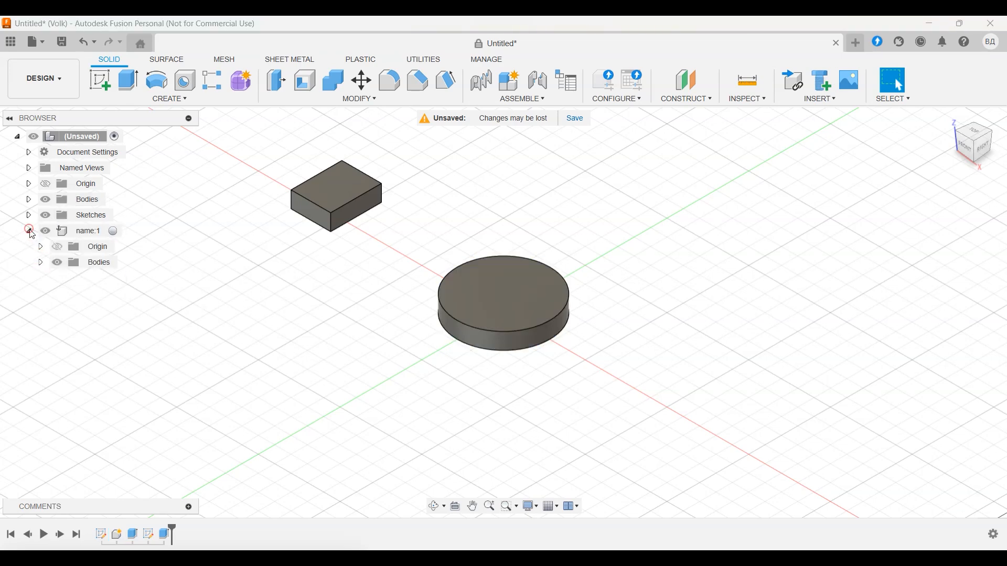
left_click(29, 200)
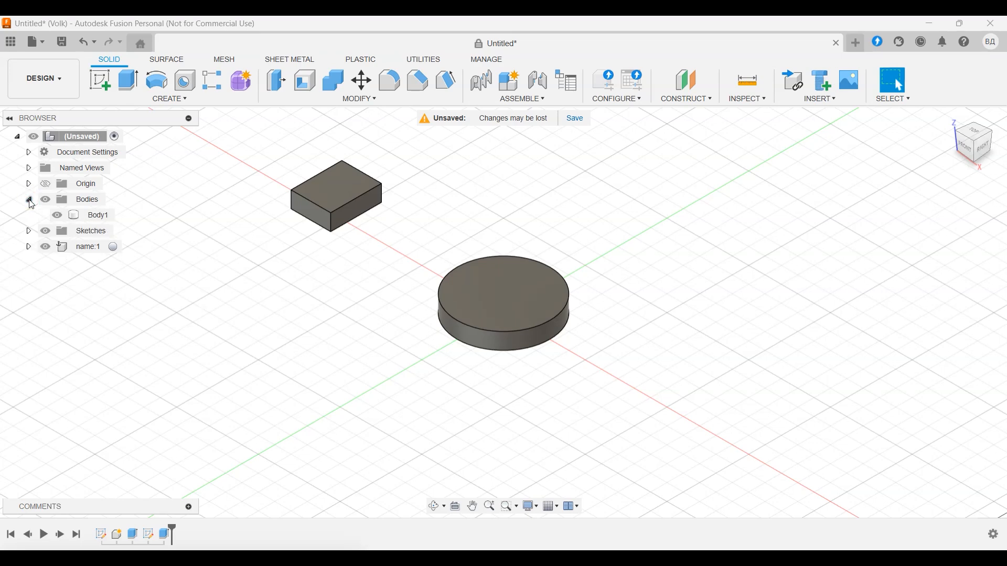
left_click(28, 200)
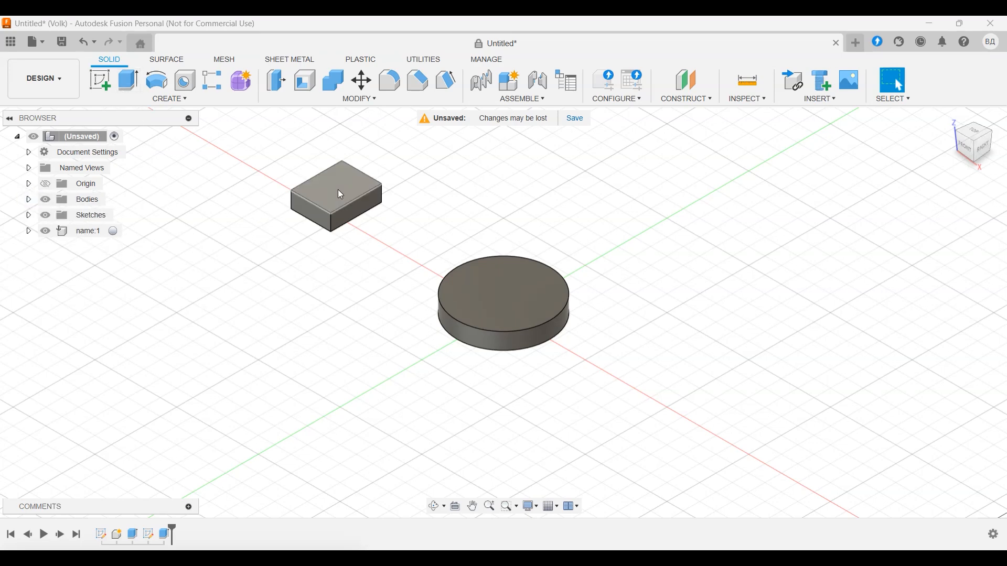
- Copy the rectangular block with a translate move of -90 mm along Y, keeping the original in place
left_click(372, 80)
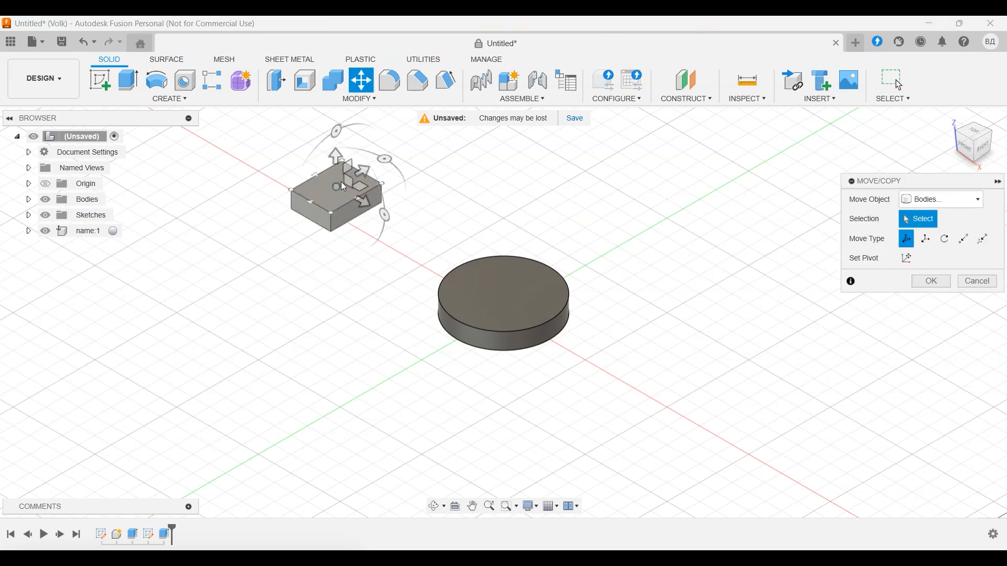
left_click(336, 192)
left_click(921, 201)
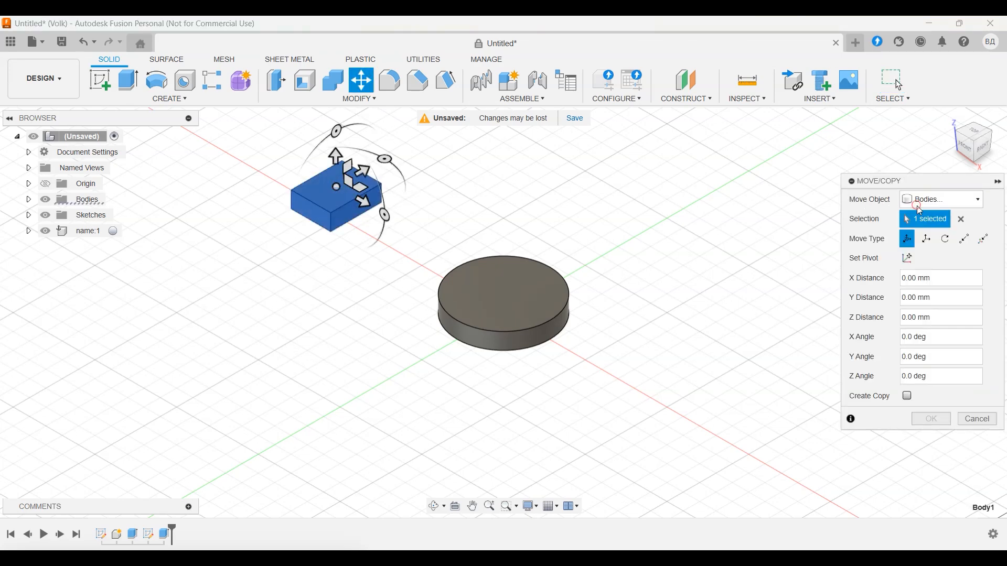
left_click(928, 242)
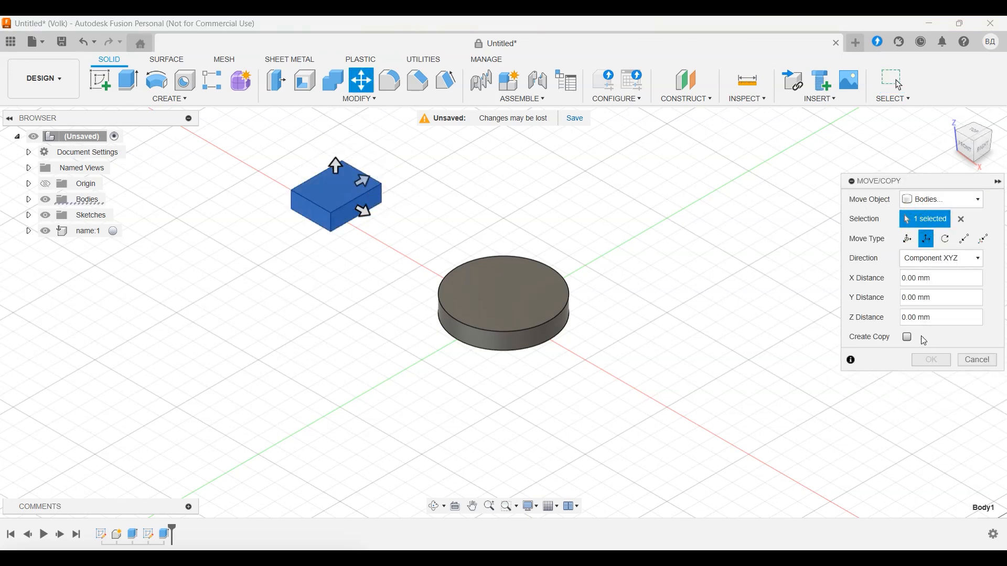
left_click(911, 338)
left_click_drag(307, 216, 160, 303)
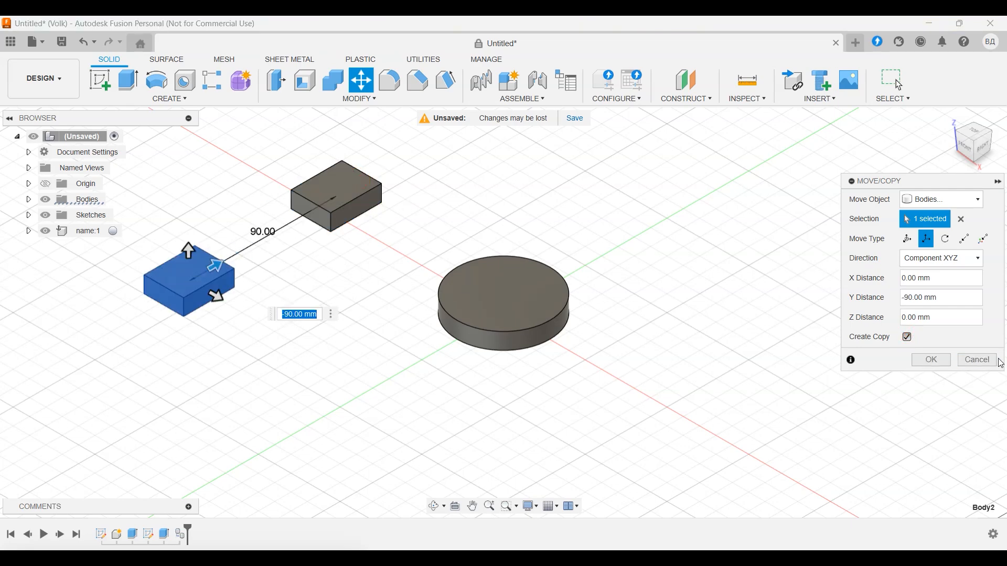
left_click(932, 362)
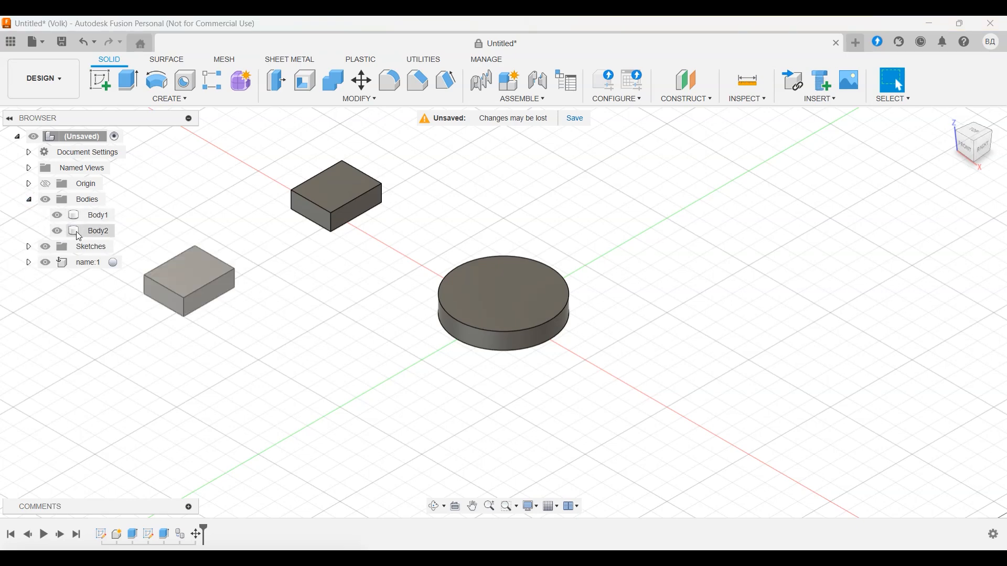
- Check which entries in the design's top-level Bodies folder correspond to the original block and its copy
left_click(92, 217)
left_click(73, 231)
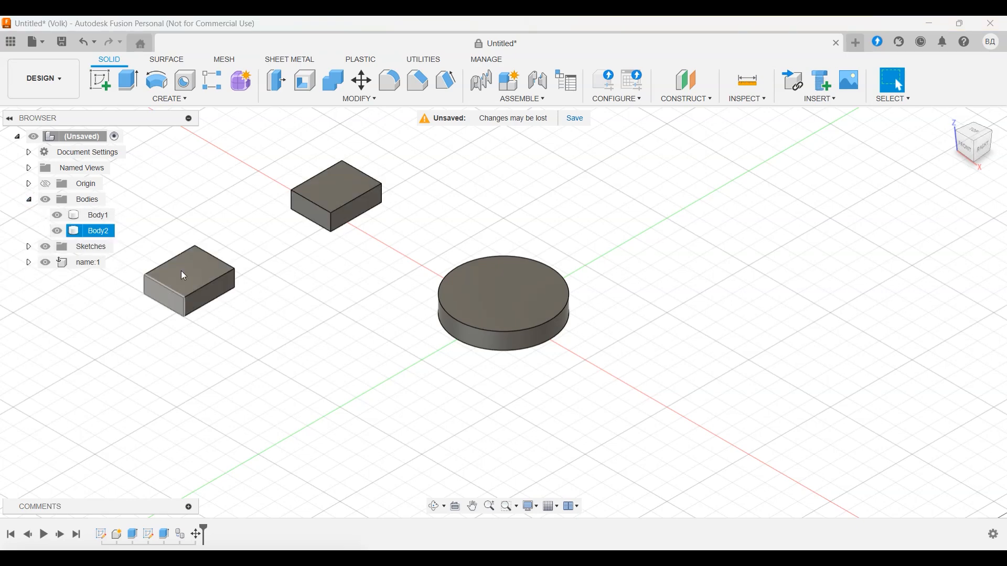
key("Escape")
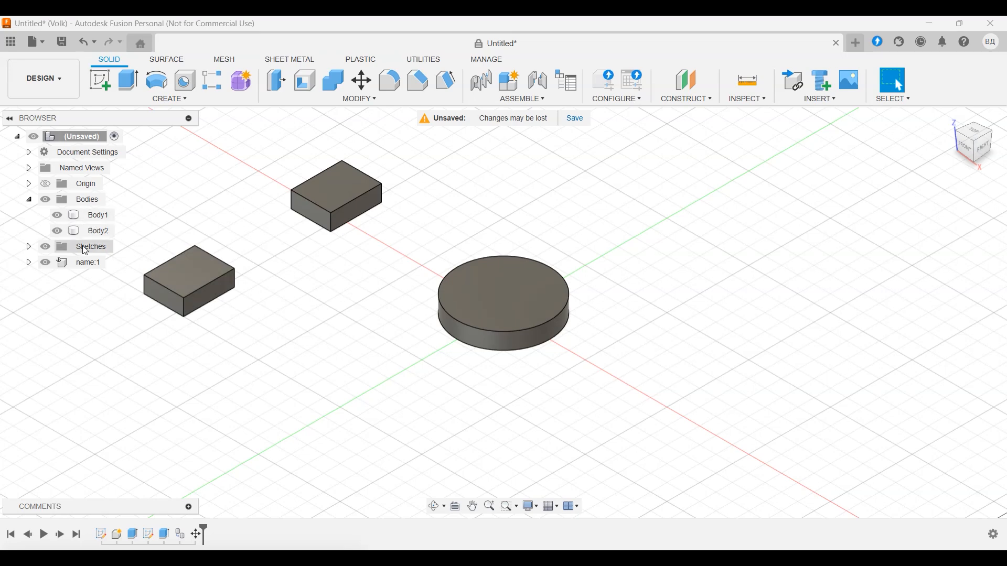
left_click(29, 199)
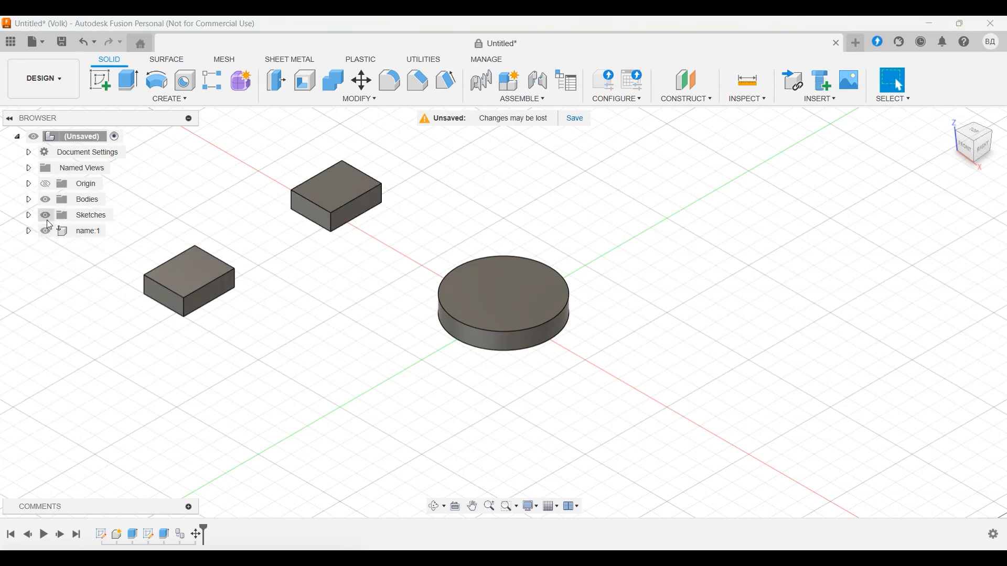
- Hide the design's top-level Bodies folder to isolate the disc's component, and show the folder again
left_click(83, 231)
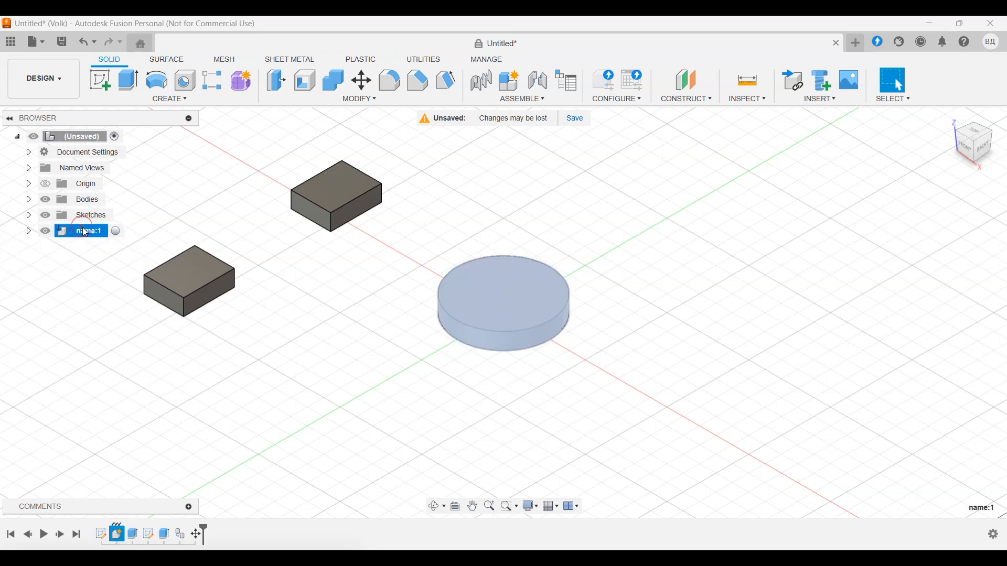
left_click(46, 200)
left_click(51, 203)
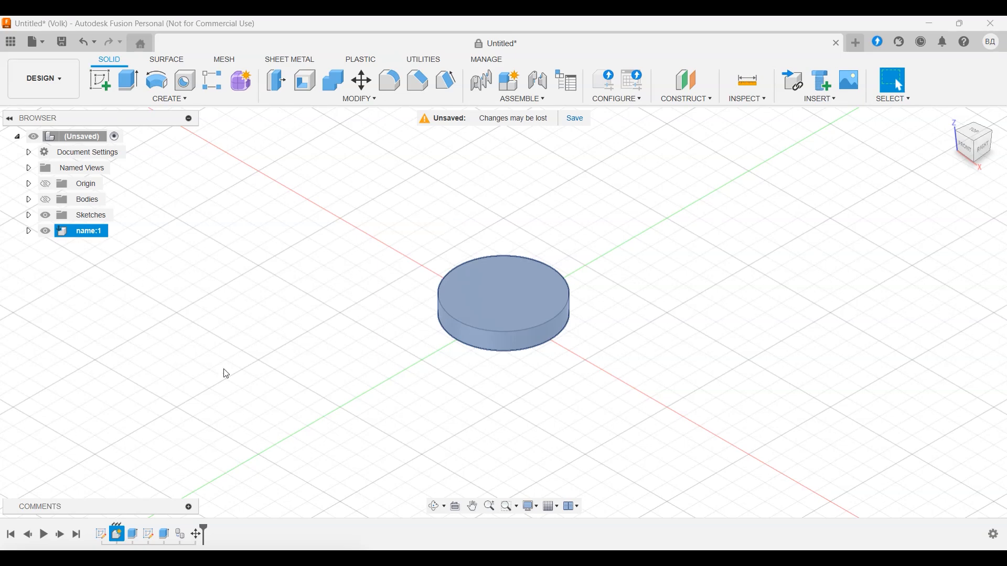
left_click(45, 203)
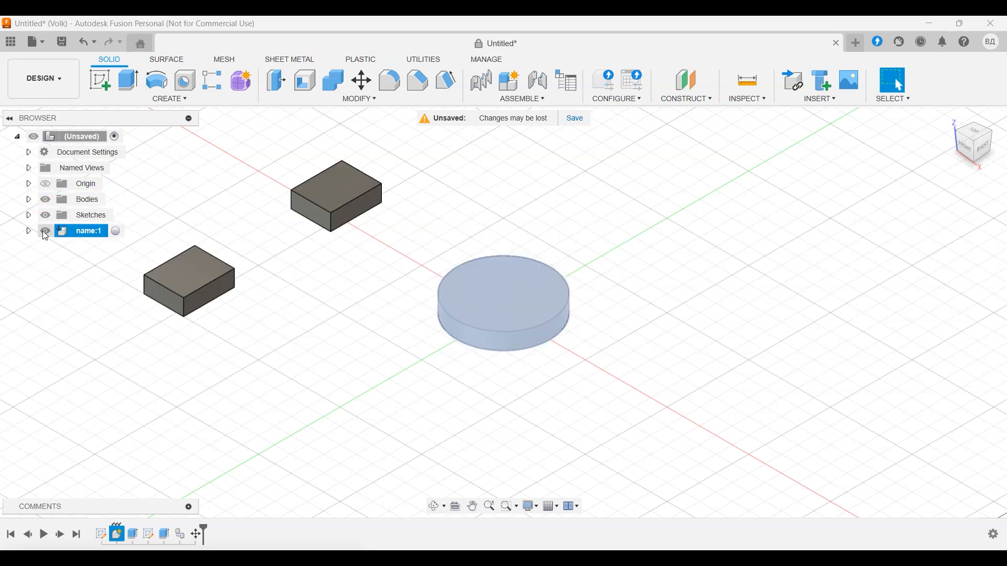
- Hide the disc's component to view the two blocks alone, and show the component again
left_click(45, 232)
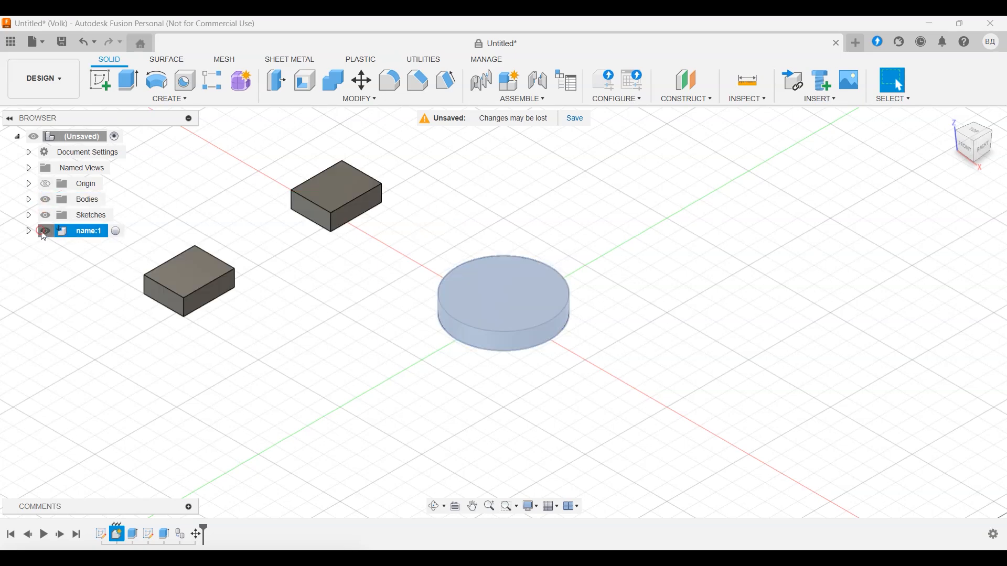
left_click(392, 335)
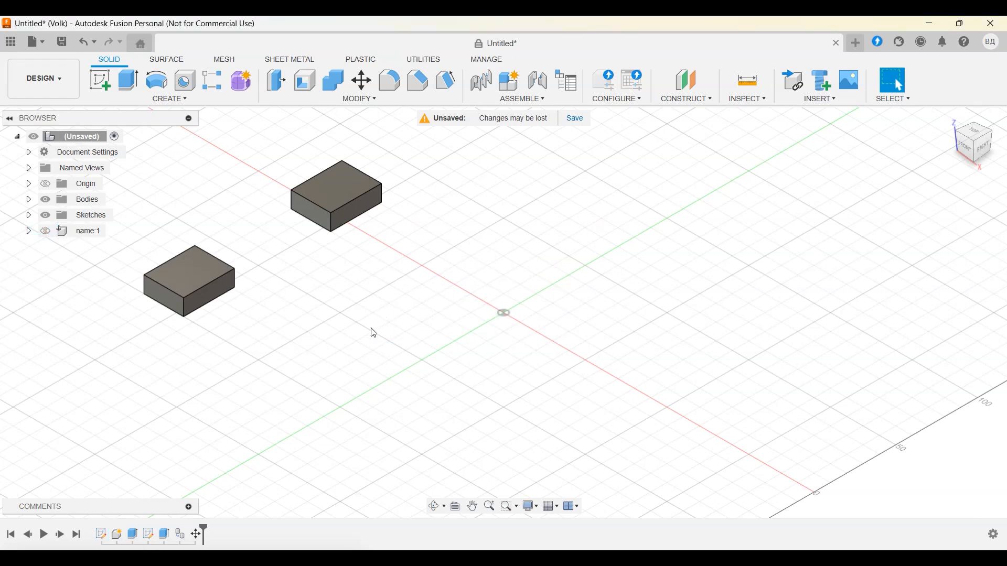
left_click(43, 231)
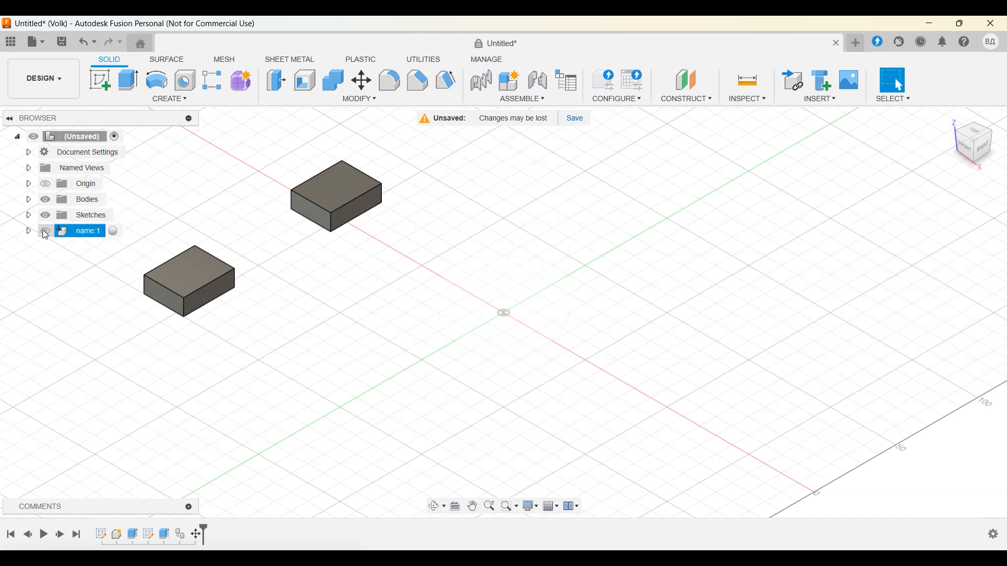
left_click(45, 232)
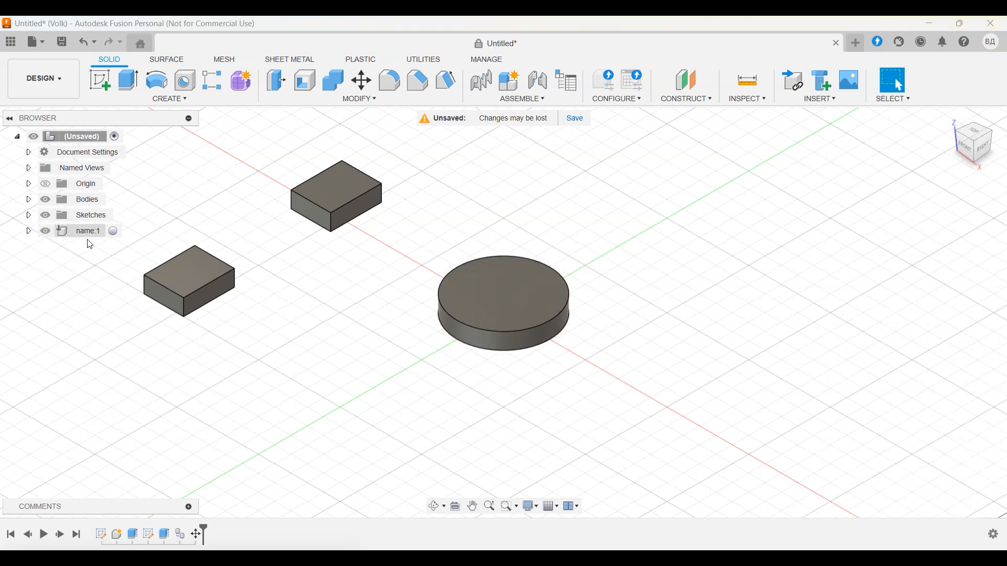
- Examine where the two blocks and the disc sit in the browser, in the top-level Bodies folder and the component name
left_click(29, 200)
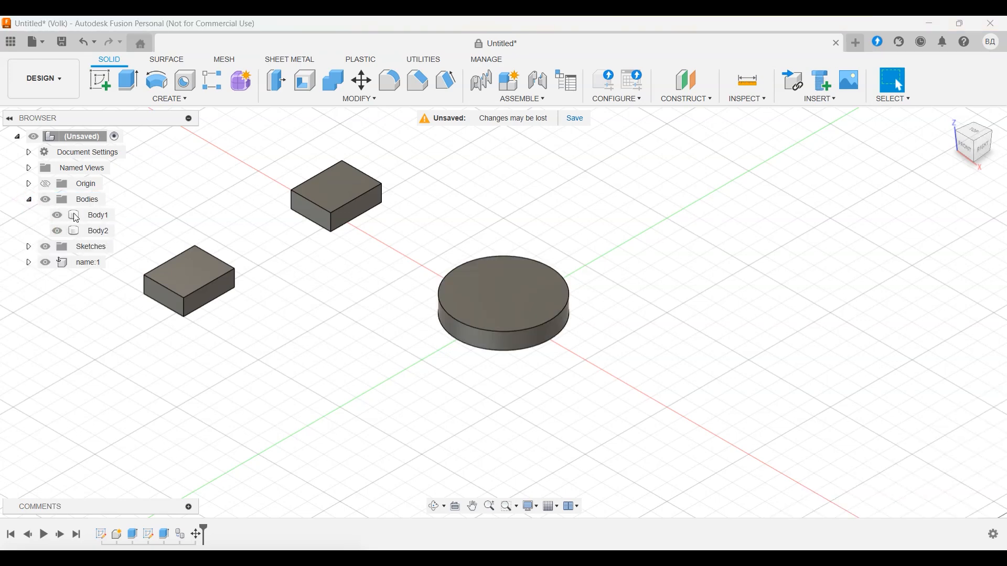
left_click(29, 199)
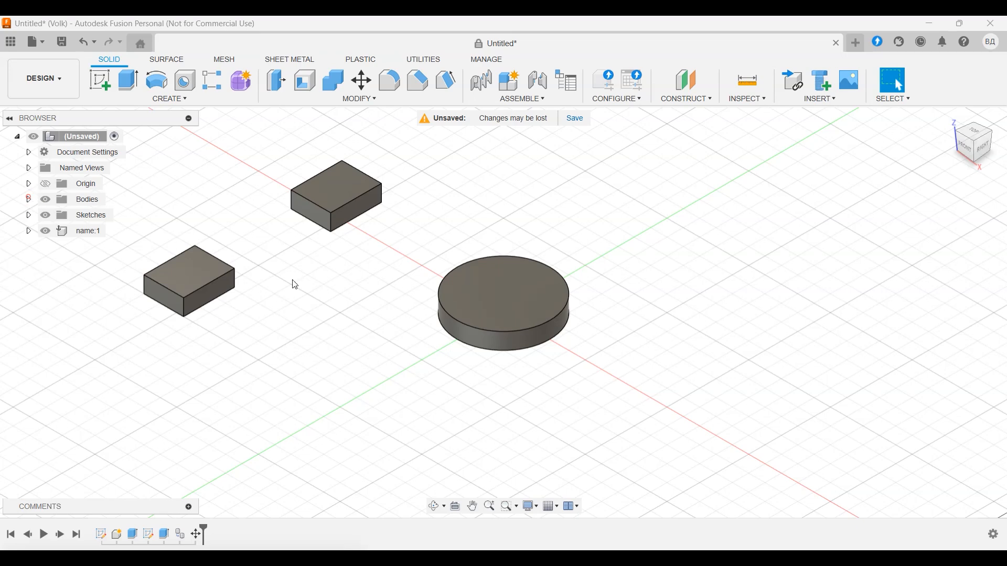
left_click(501, 291)
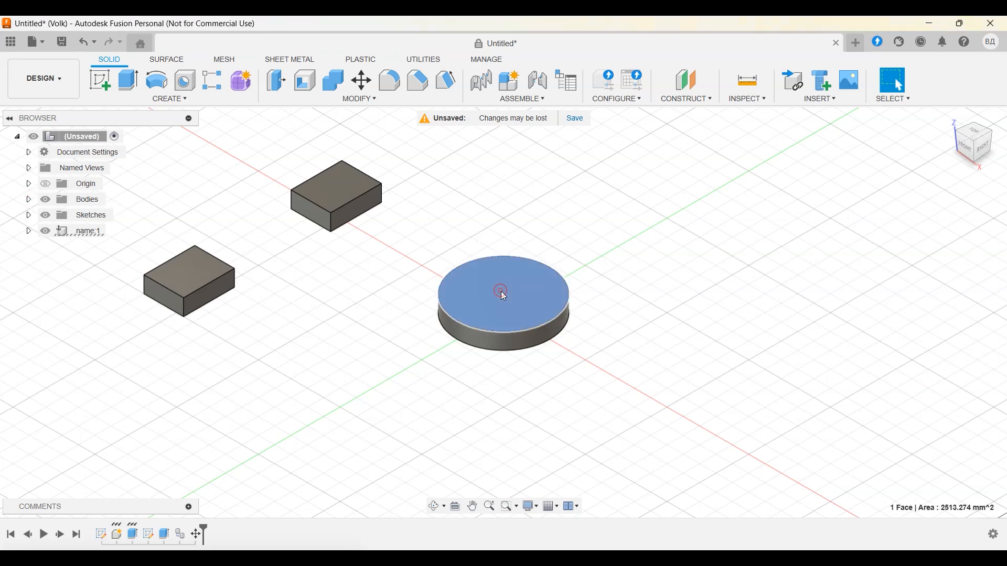
left_click(29, 231)
left_click(29, 231)
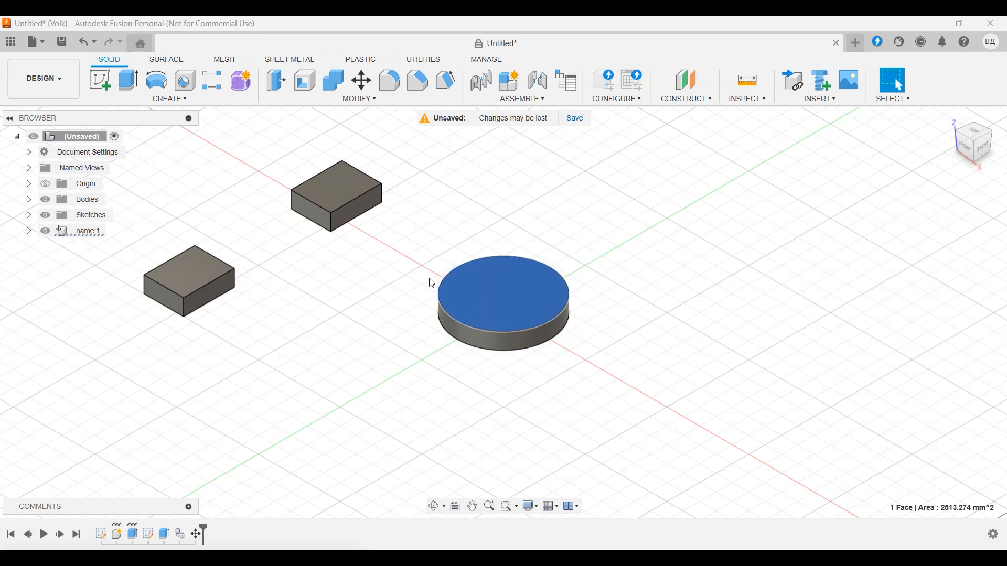
left_click(432, 252)
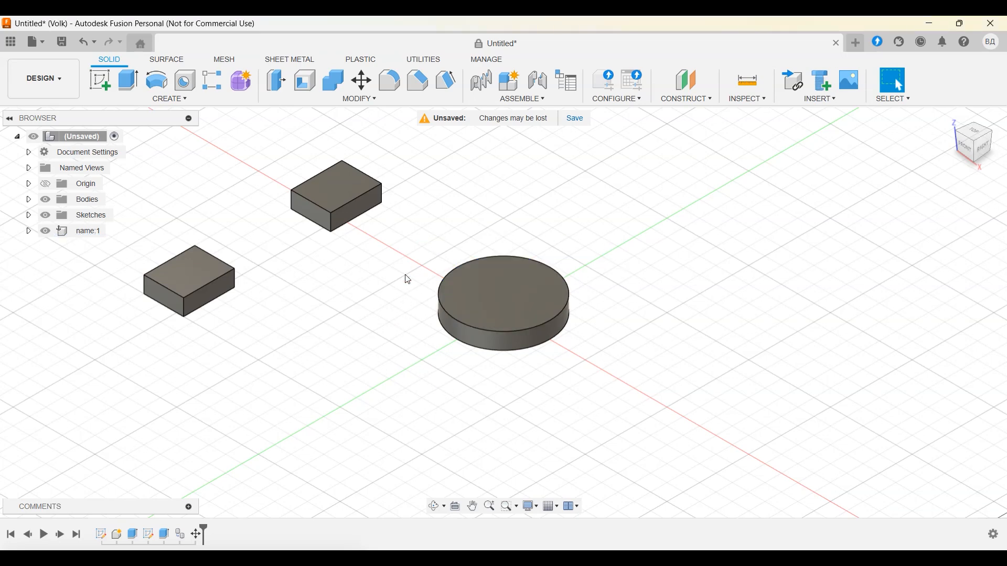
left_click(28, 200)
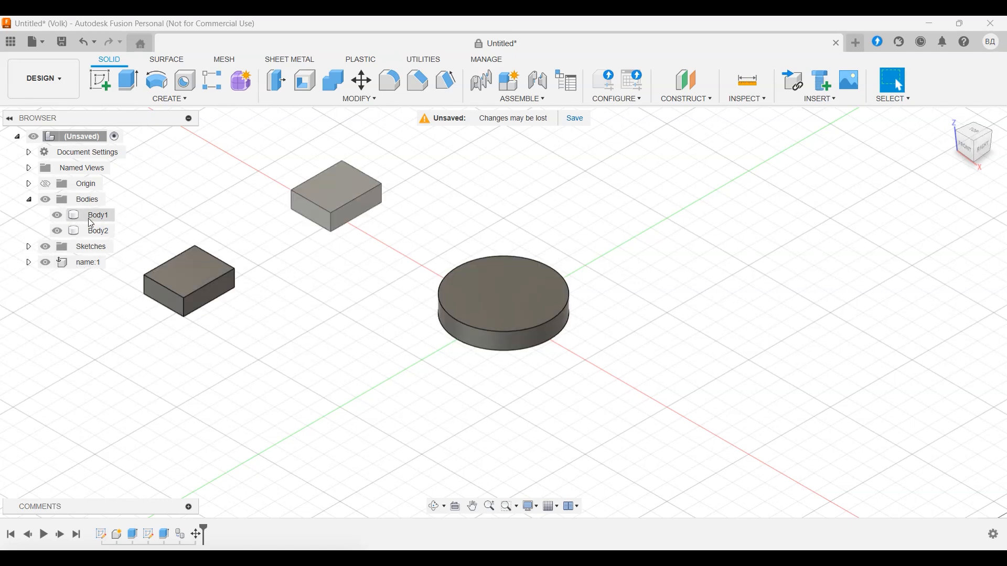
left_click(29, 200)
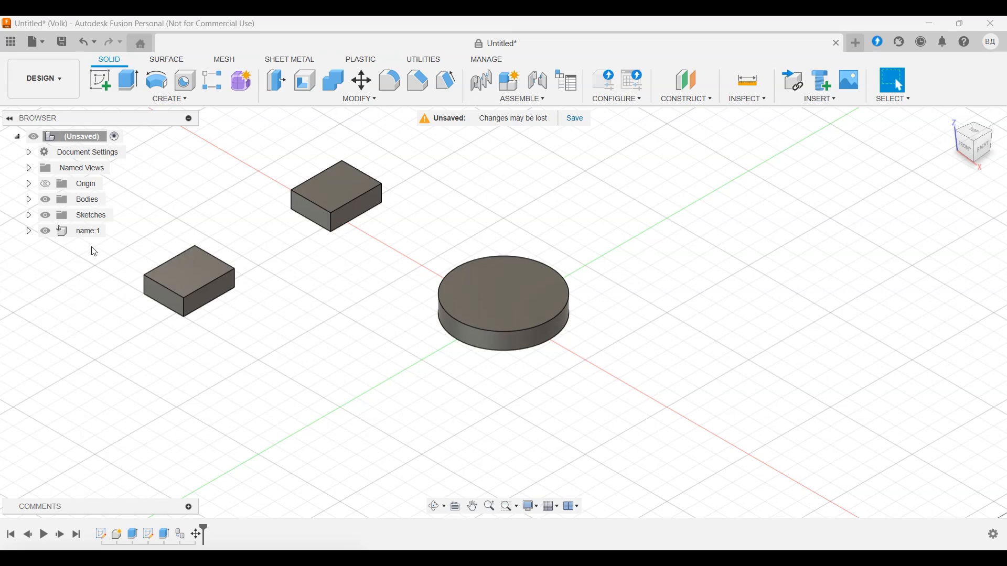
left_click(29, 231)
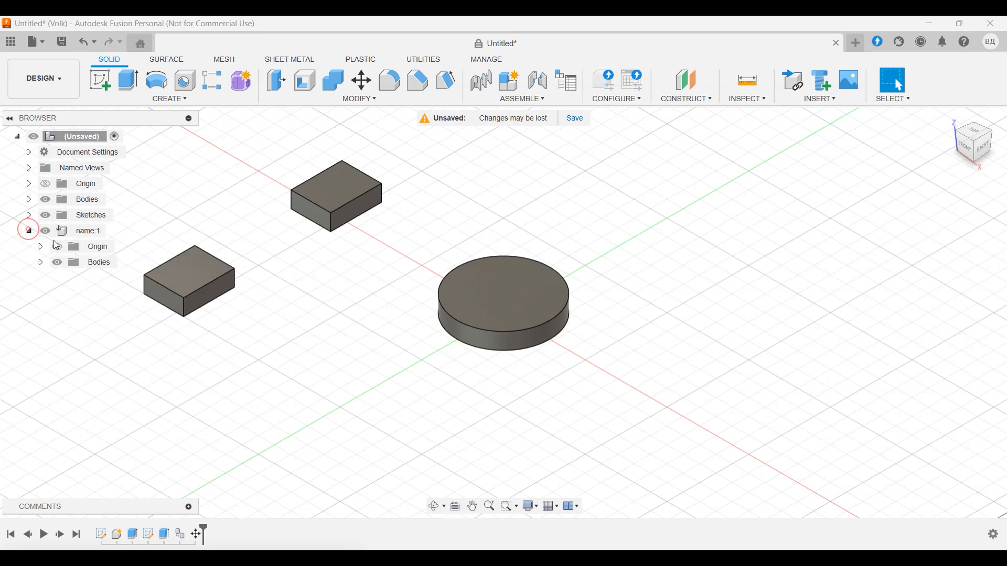
left_click(28, 231)
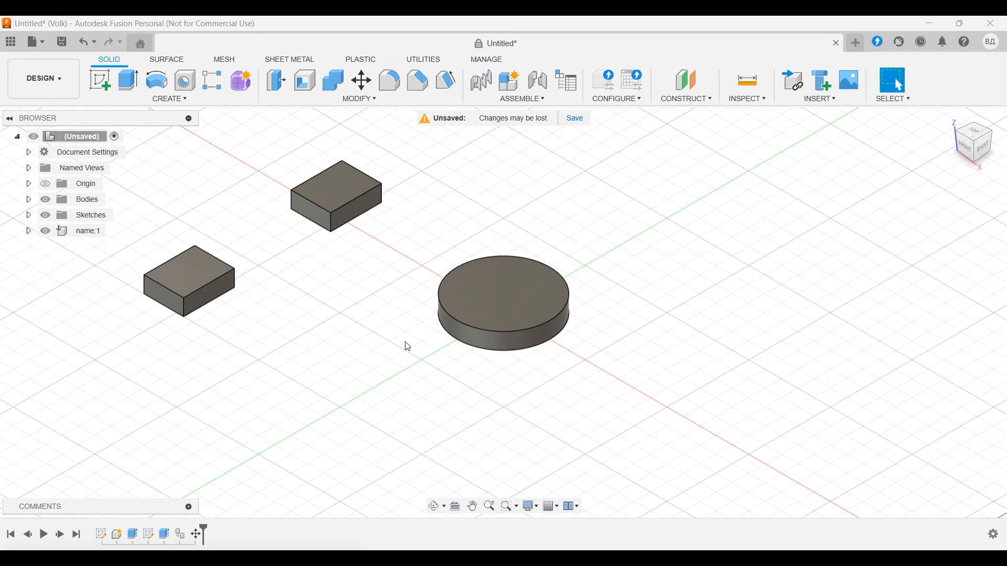
middle_click_drag(410, 342, 478, 364)
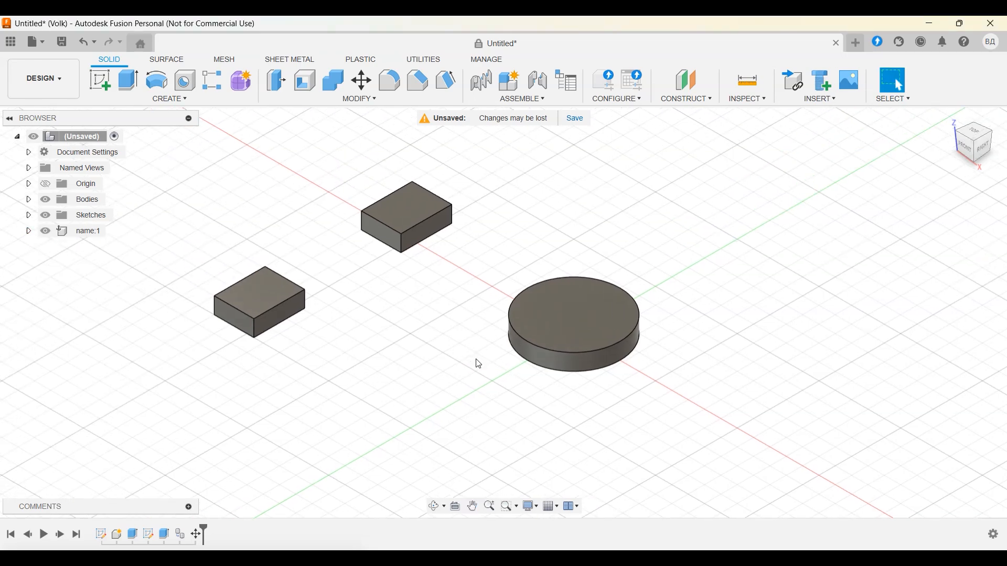